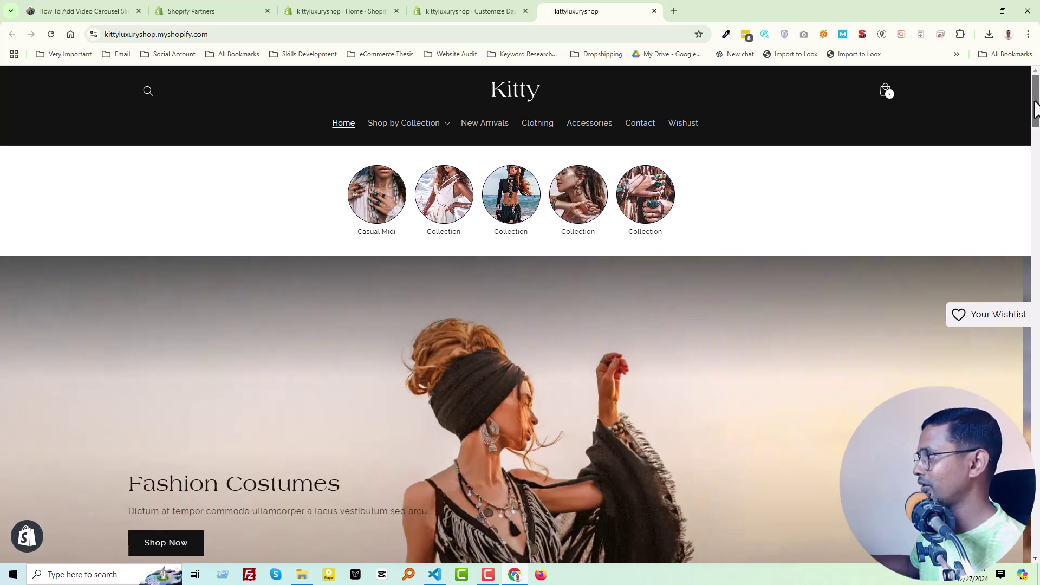
Examine the video carousel near the end of the storefront home page, moving through its slides with the arrows and by swiping
drag(1035, 108, 1036, 519)
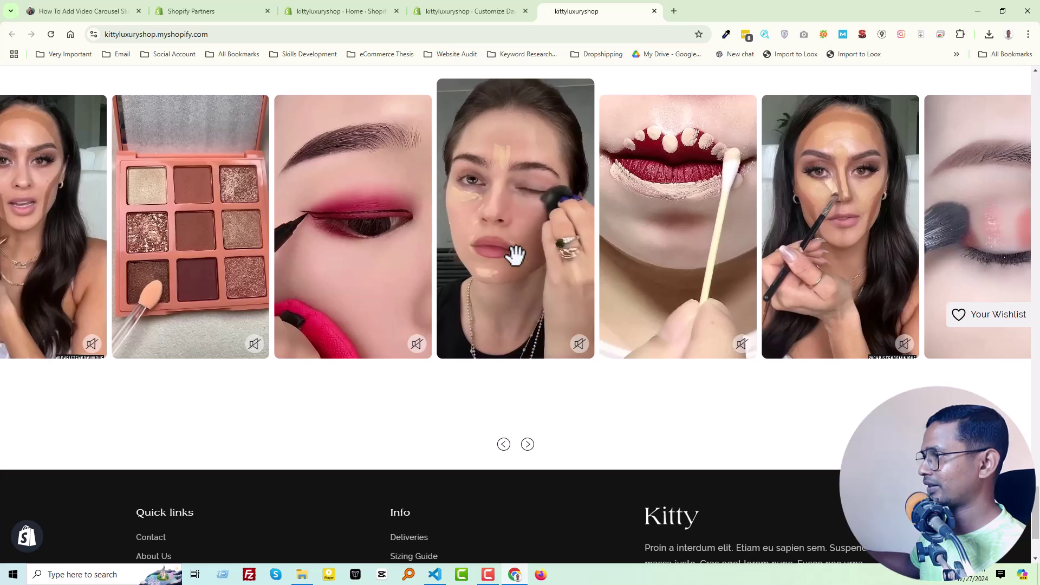
click(528, 445)
click(528, 446)
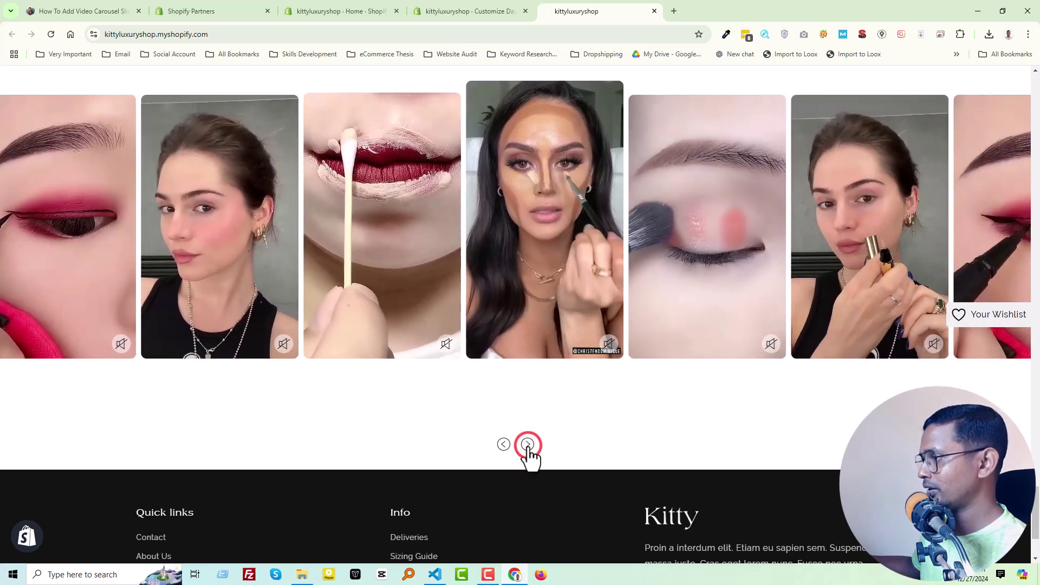
click(528, 445)
click(529, 445)
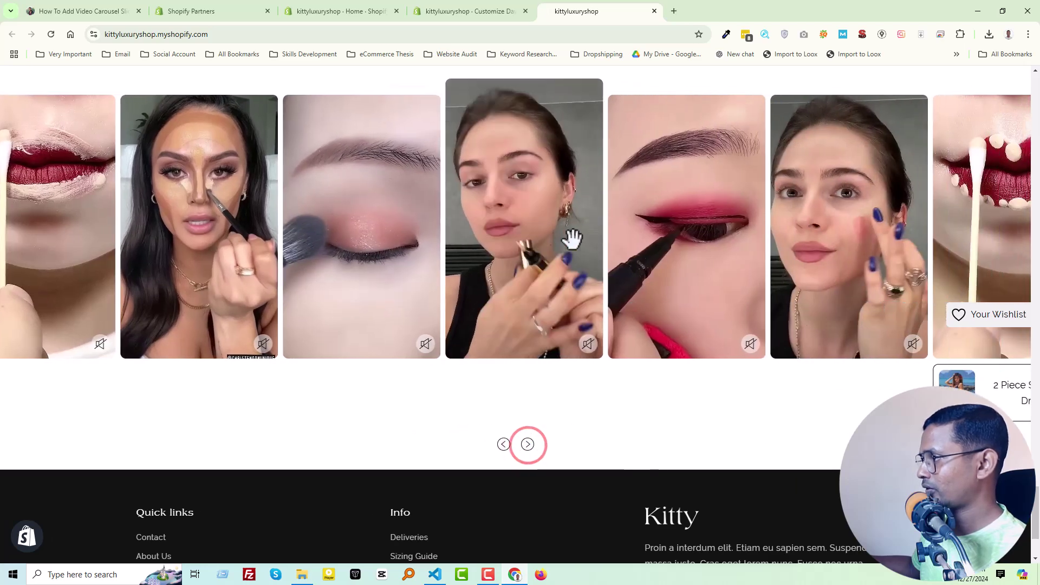
drag(656, 226, 484, 237)
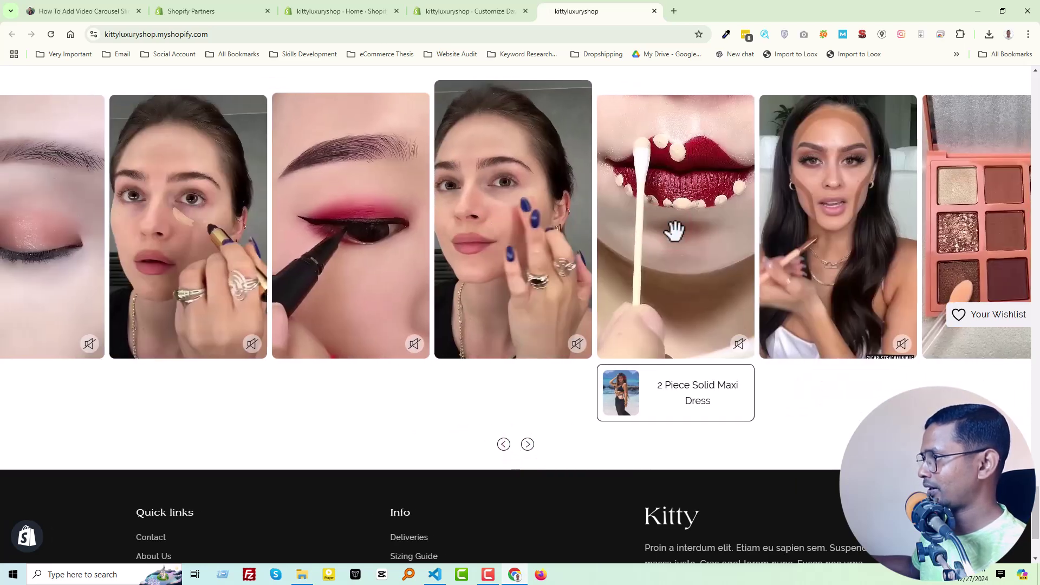
drag(783, 232, 583, 233)
drag(688, 223, 592, 234)
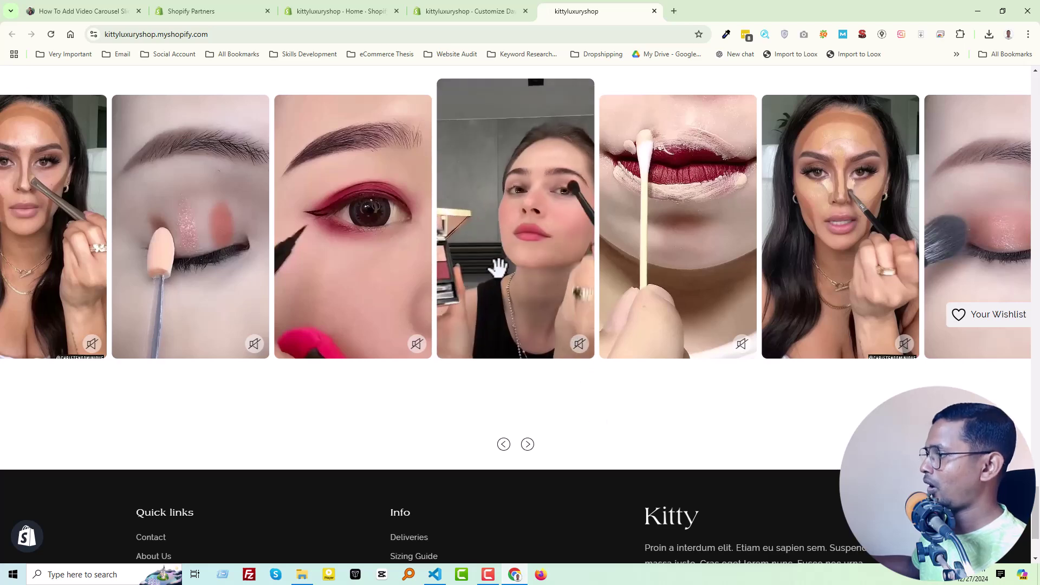
drag(479, 266, 585, 271)
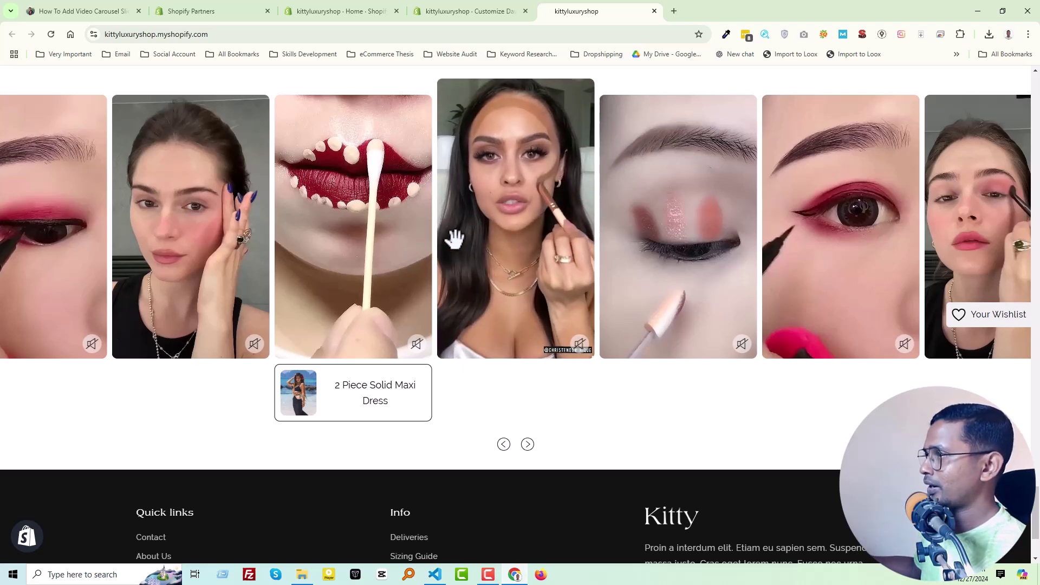
Switch to the Shopify admin and open the current Dawn theme of the online store for customization
click(363, 14)
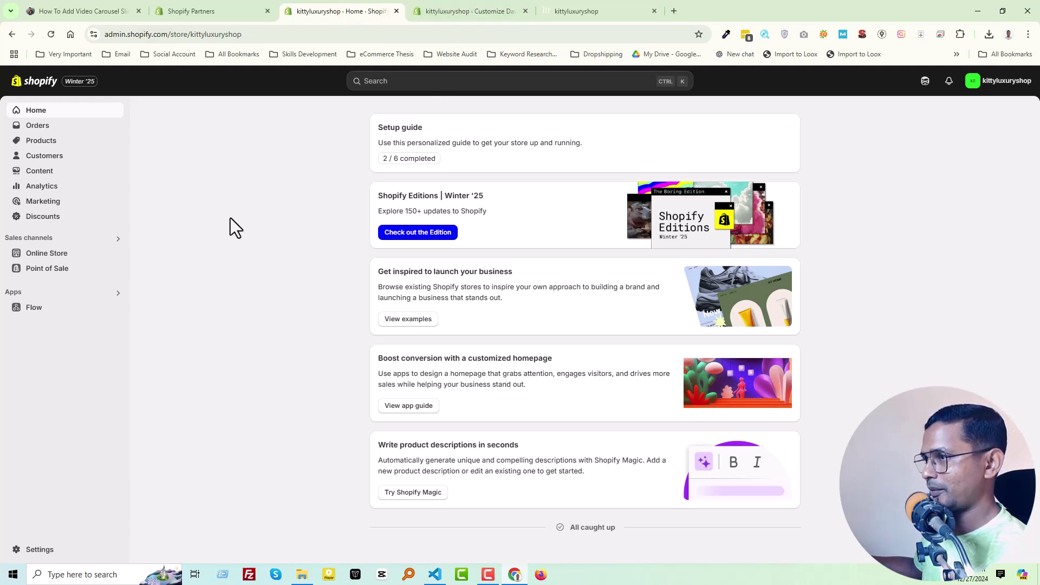
click(48, 256)
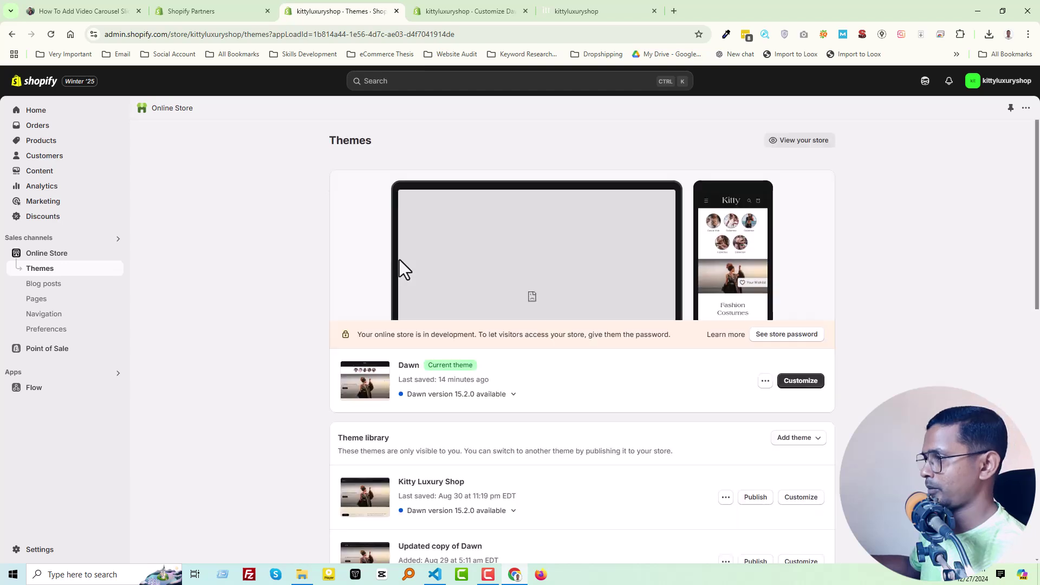
click(788, 382)
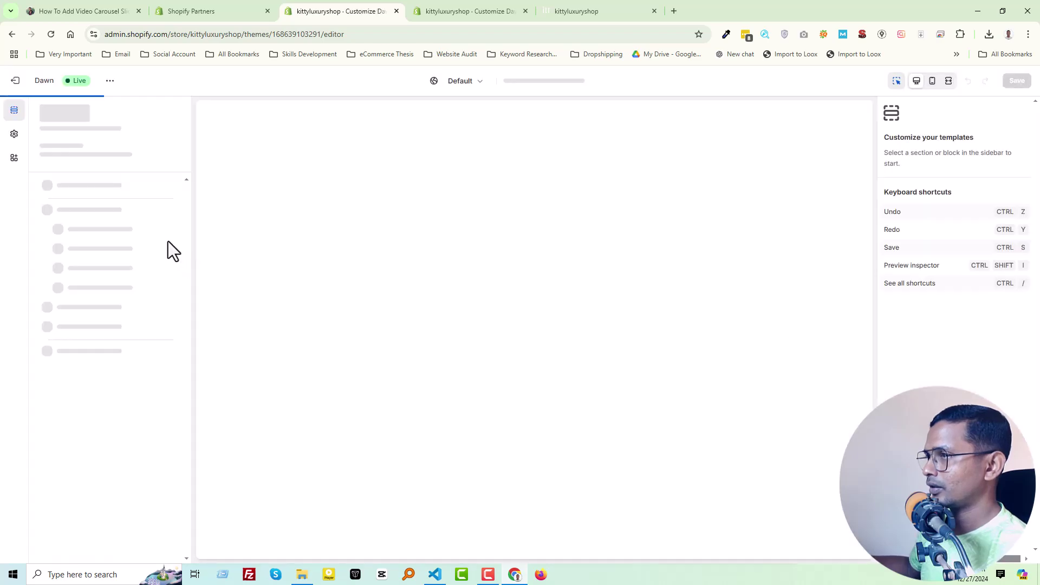
Locate the video carousel on the home page preview and open the settings of the Video carousel section
scroll(257, 261, down, 15)
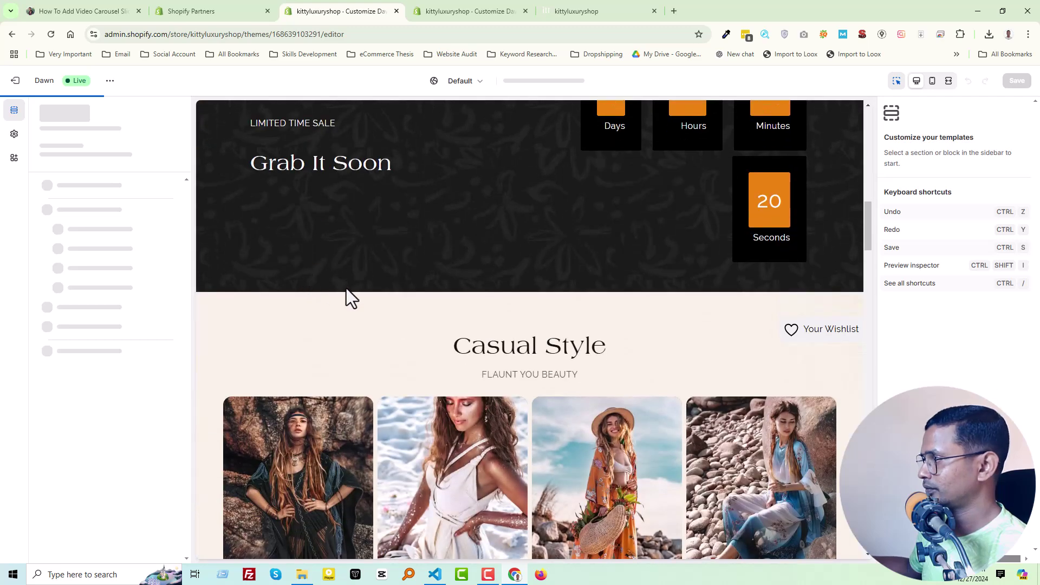
scroll(352, 298, down, 8)
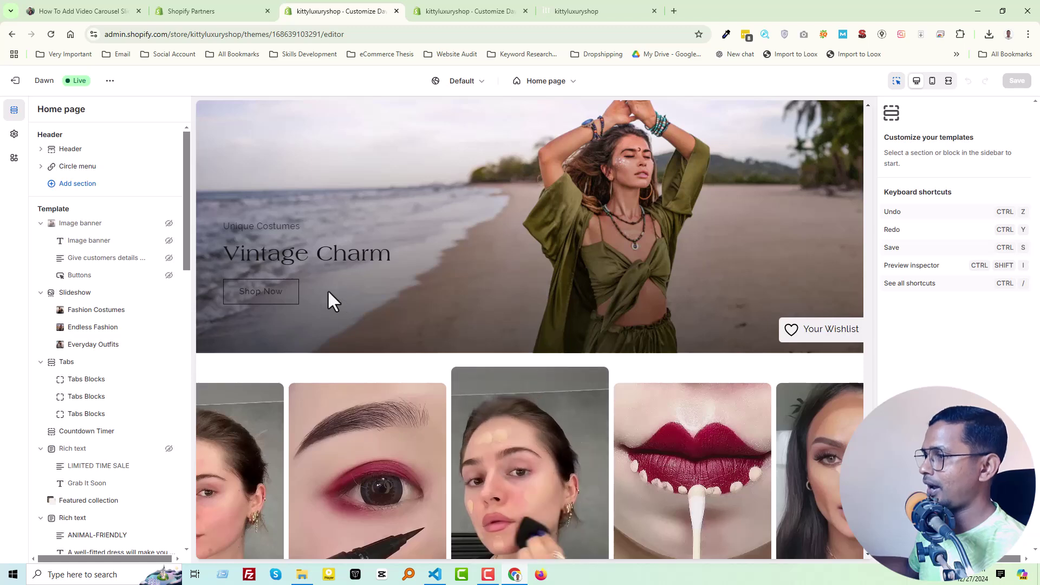
scroll(328, 289, down, 3)
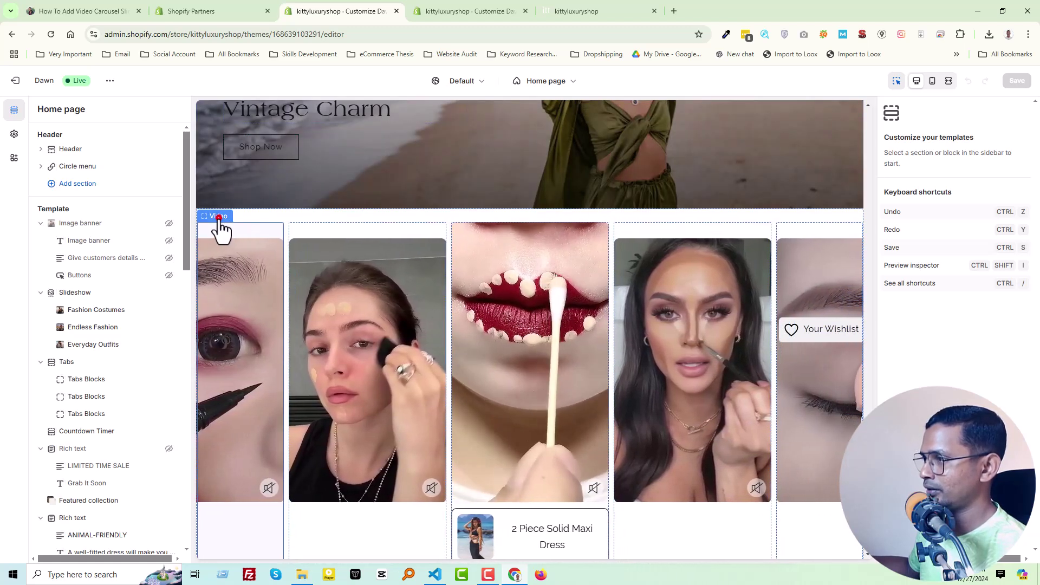
click(220, 230)
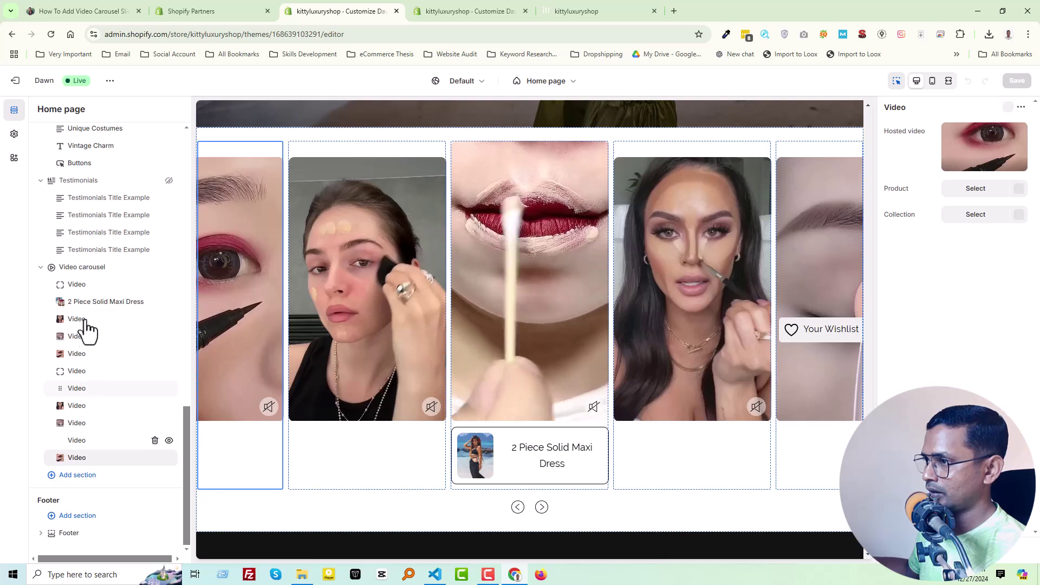
click(90, 268)
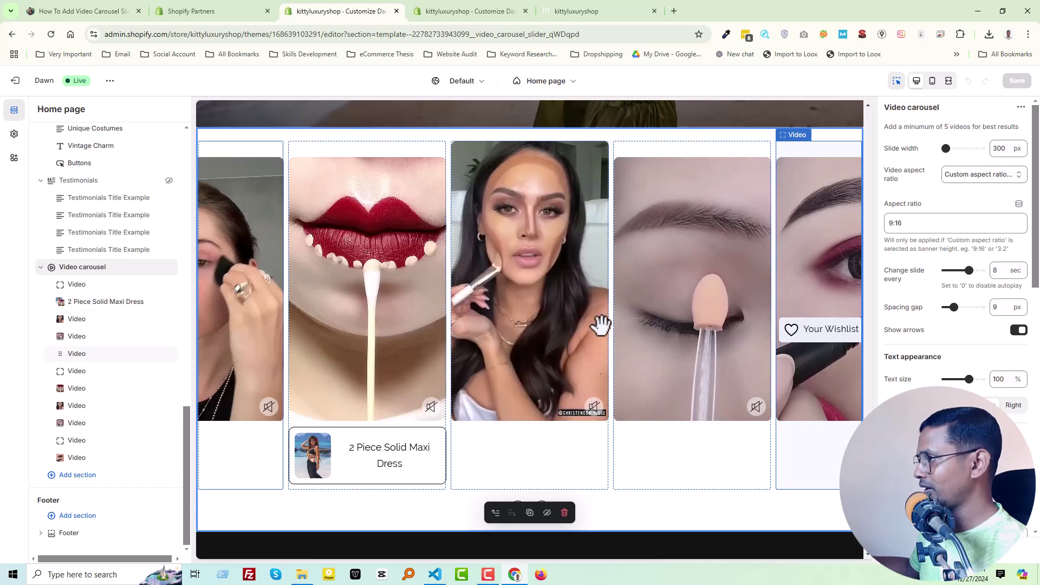
Try a slide width of 455 px for the video carousel and undo the change
scroll(599, 325, up, 1)
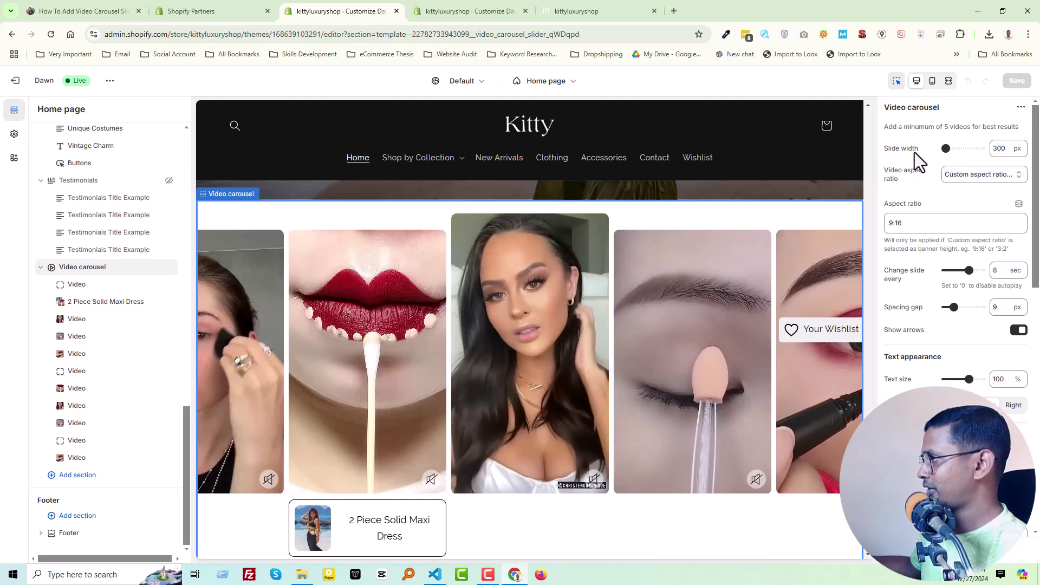
drag(945, 148, 972, 150)
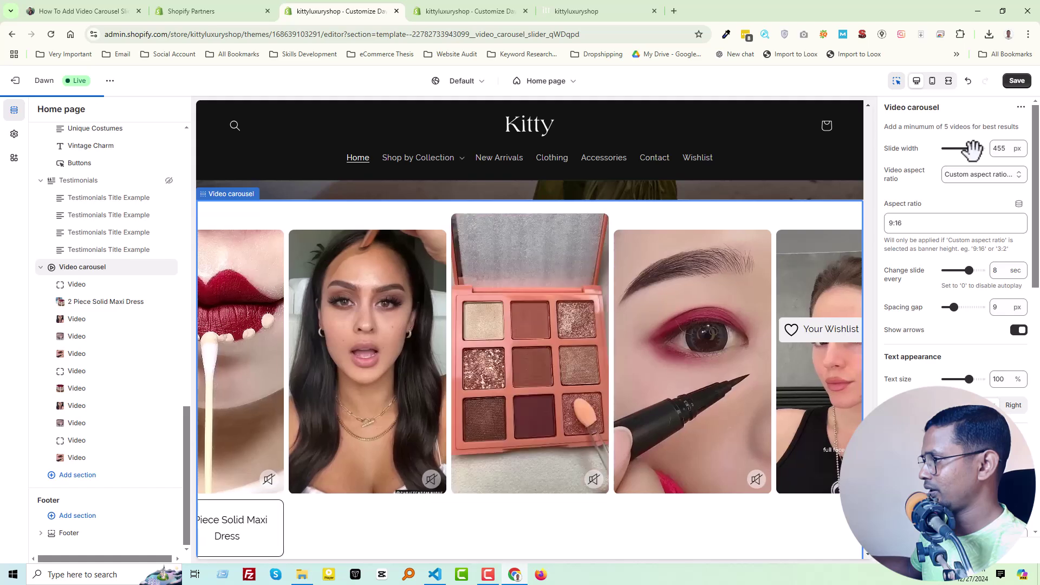
click(973, 148)
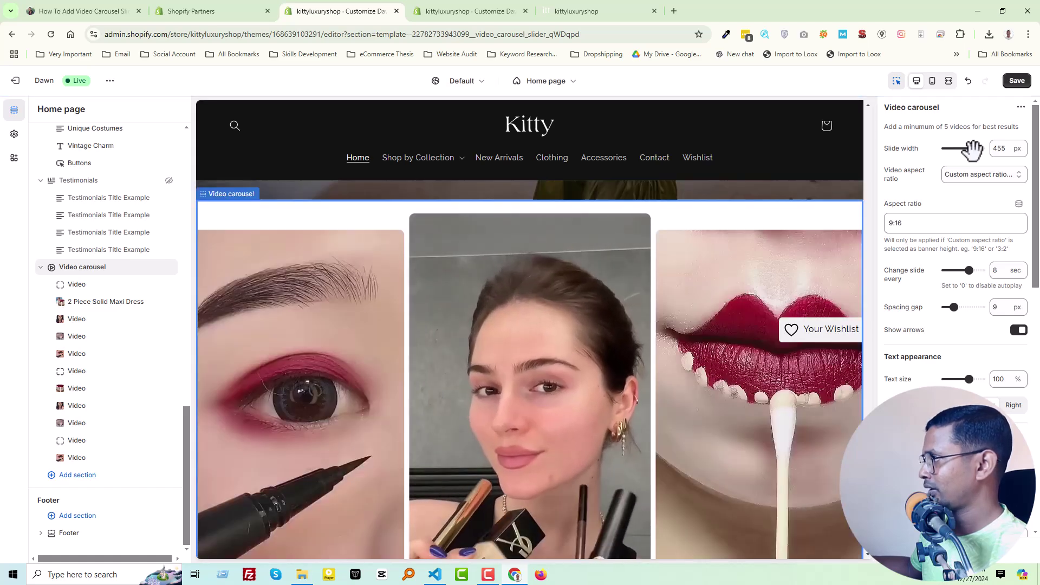
key(ctrl+z)
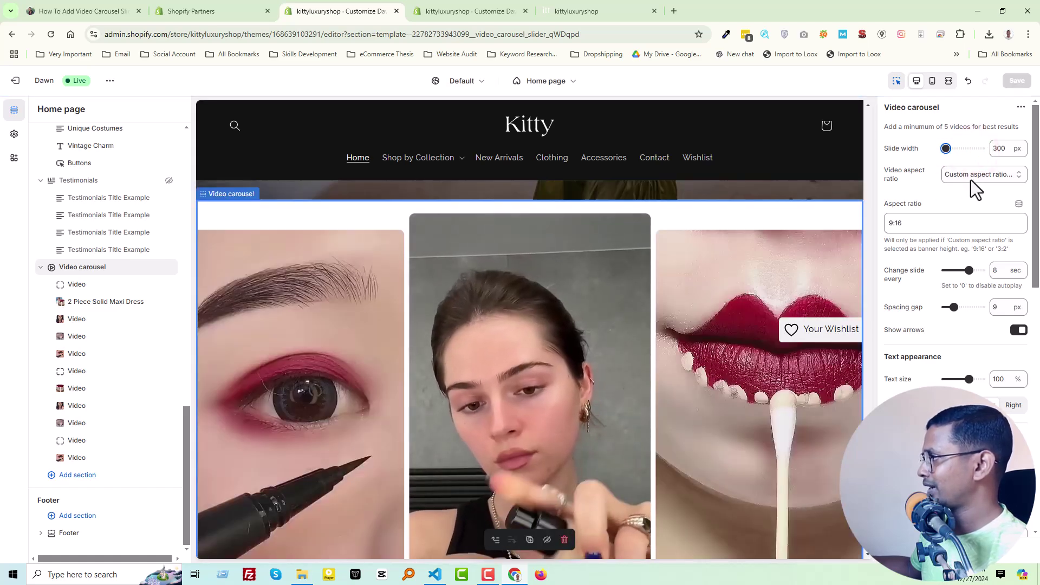
Try the Cinema (16:9) and Landscape (4:3) video aspect ratios and switch back to the custom aspect ratio
click(973, 176)
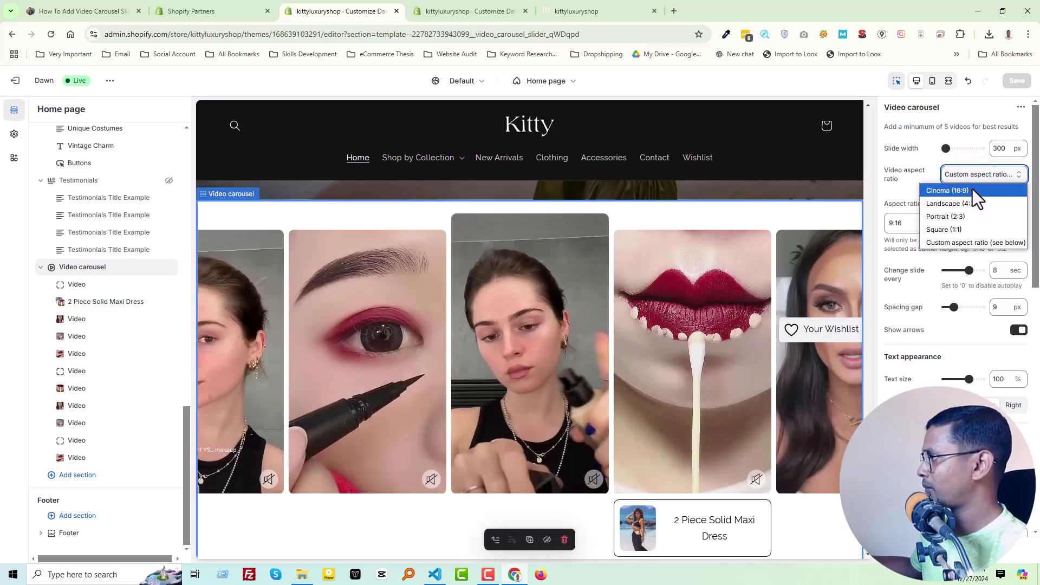
click(973, 191)
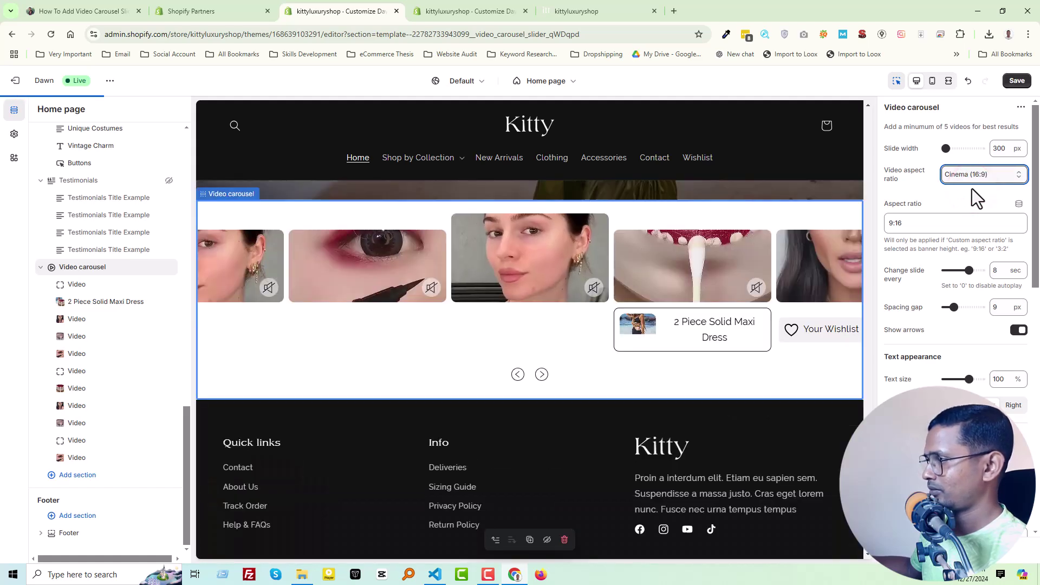
click(973, 176)
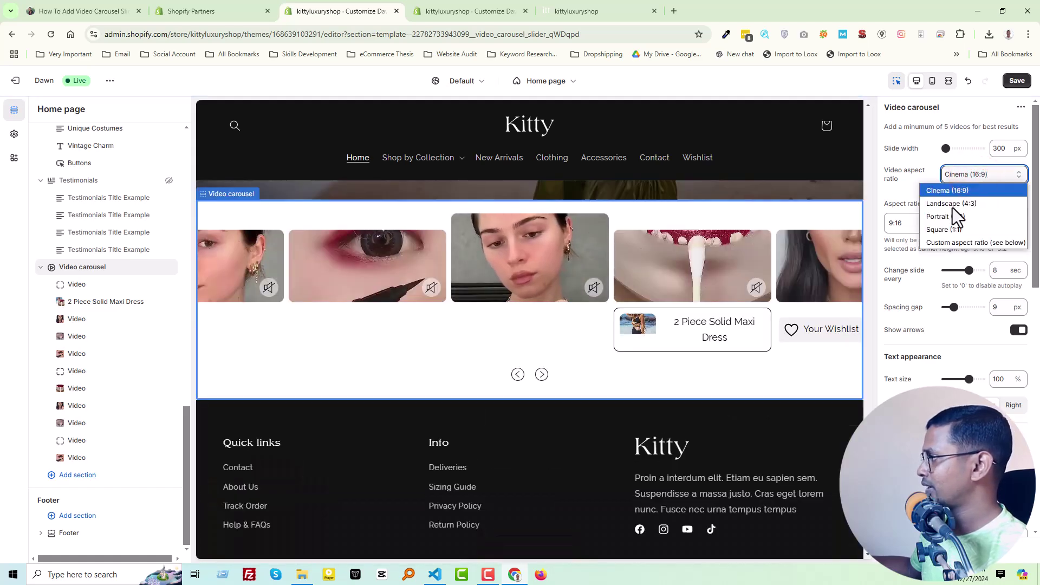
click(955, 204)
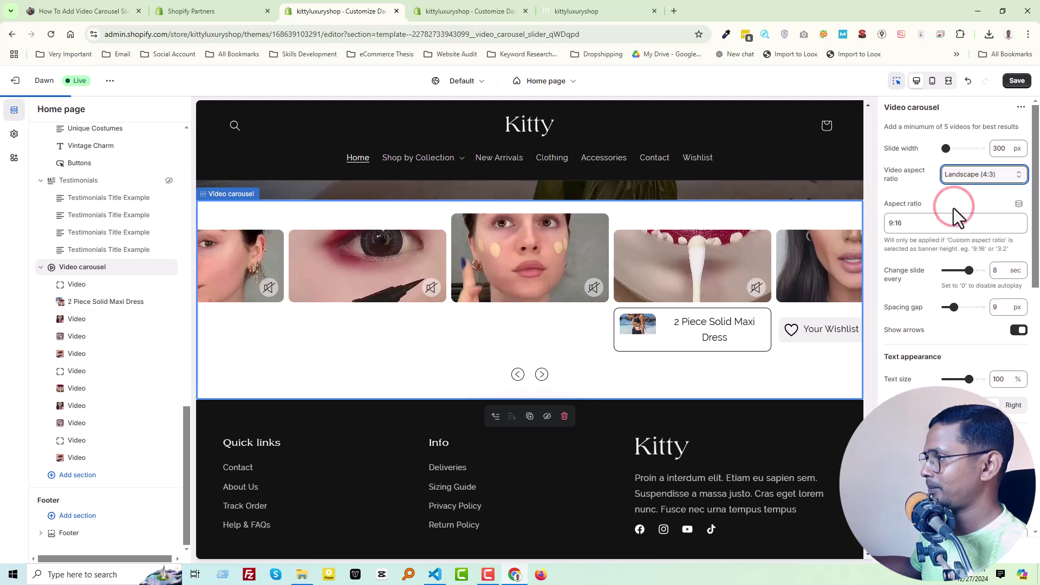
click(967, 174)
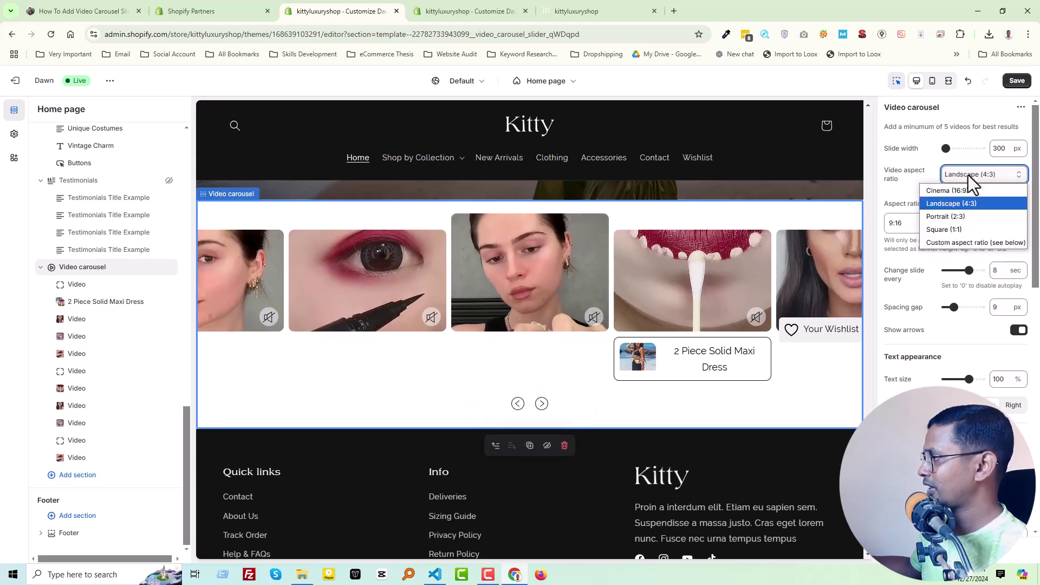
click(962, 242)
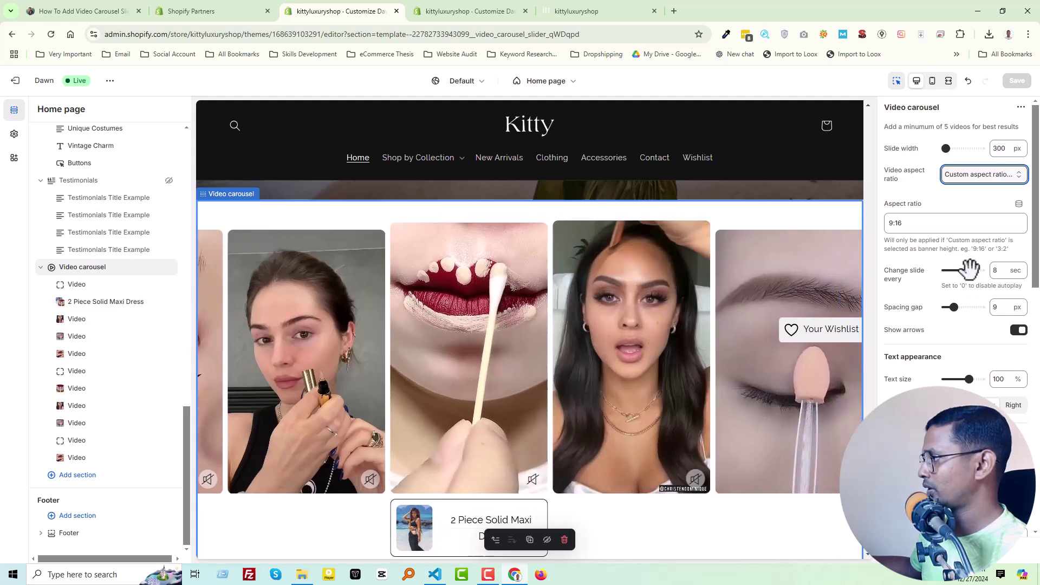
Try slide change intervals of 0 and 1 seconds for the carousel and set the interval to 5 seconds
click(966, 268)
drag(967, 268, 940, 274)
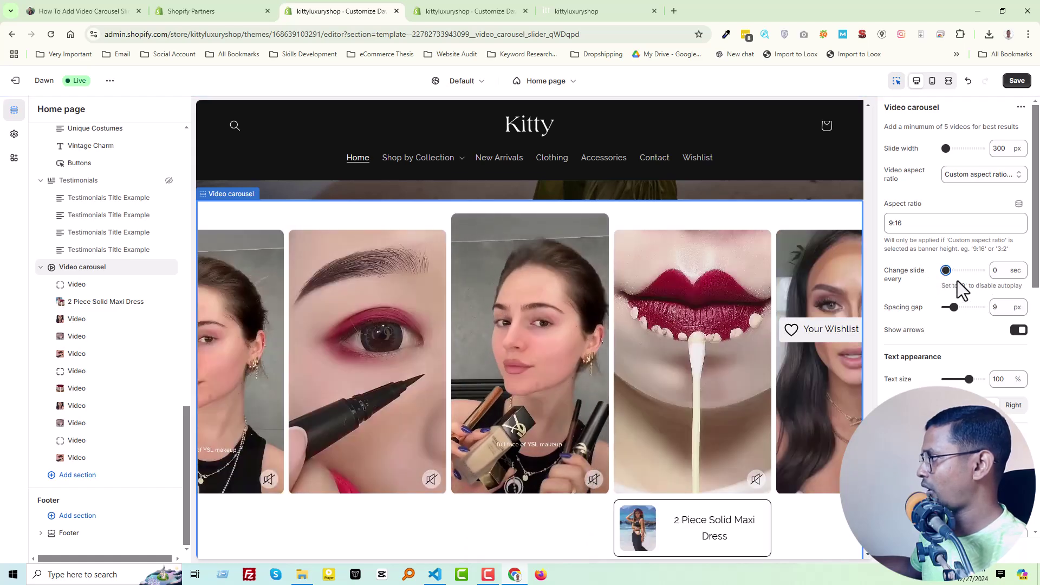
click(945, 265)
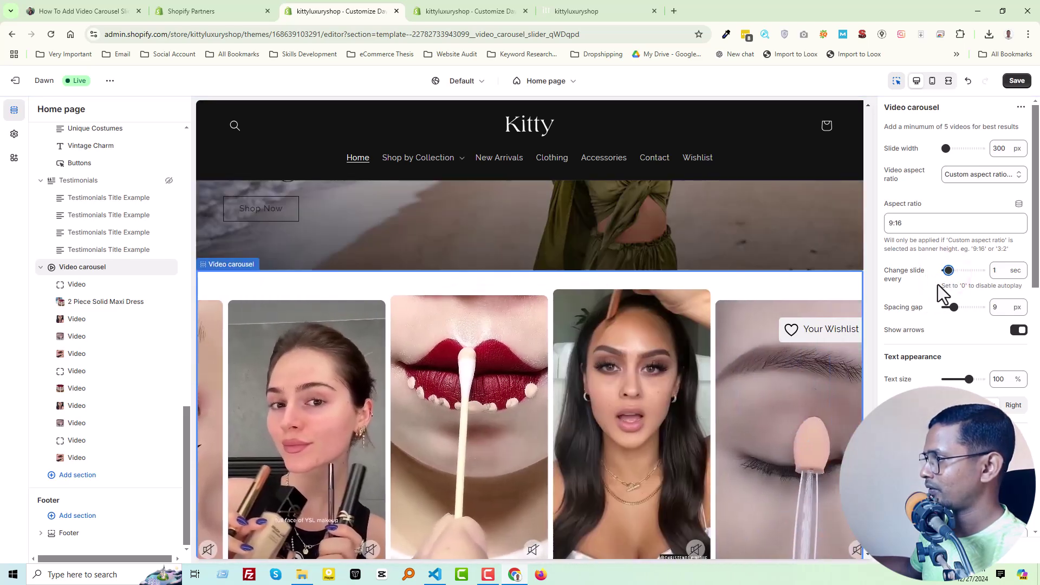
drag(949, 270, 960, 270)
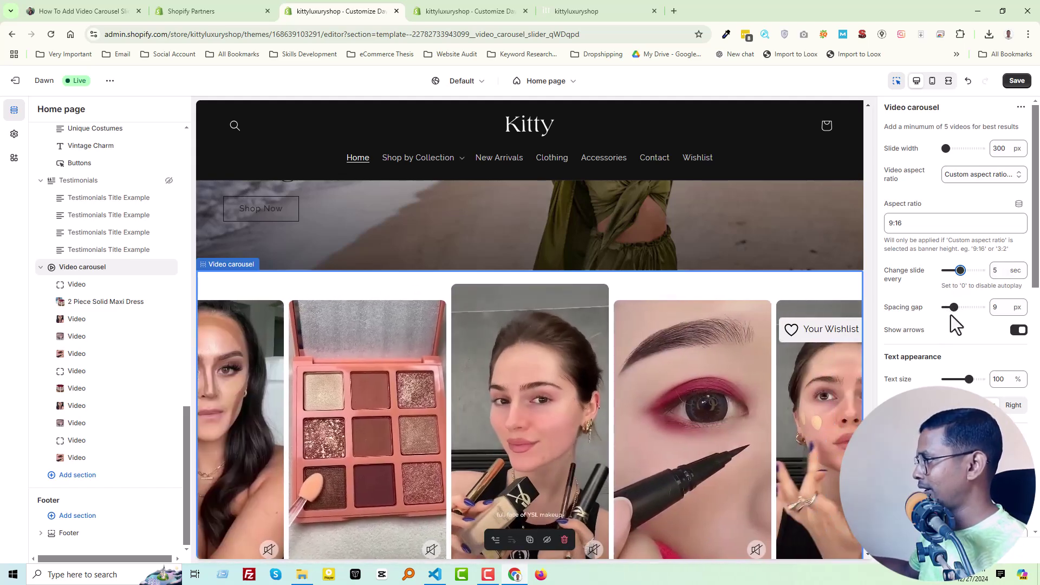
Try spacing gaps of 32 px and 0 px between the carousel videos and set the gap to 10 px
scroll(904, 318, down, 1)
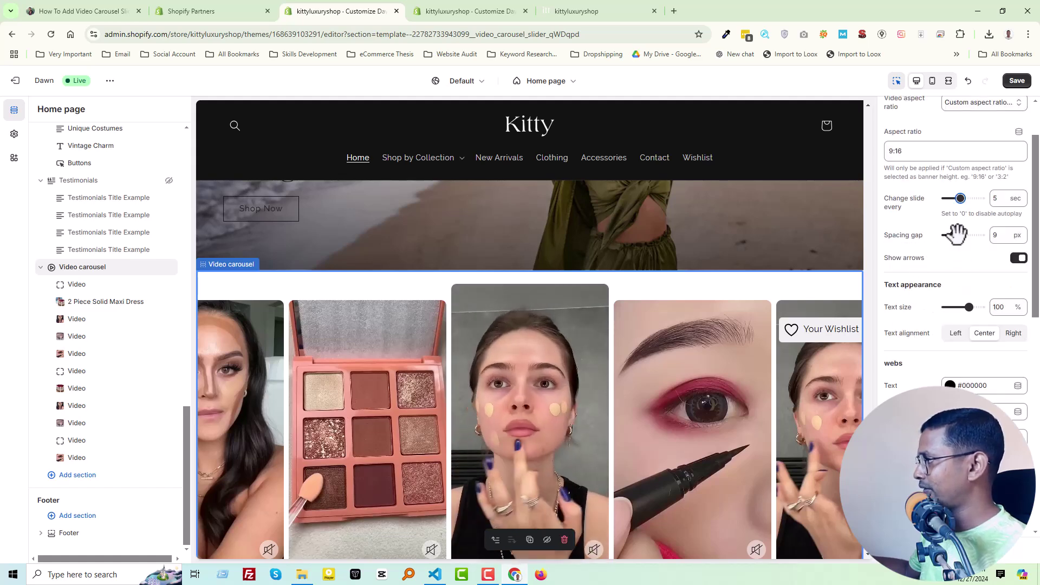
drag(957, 233, 973, 237)
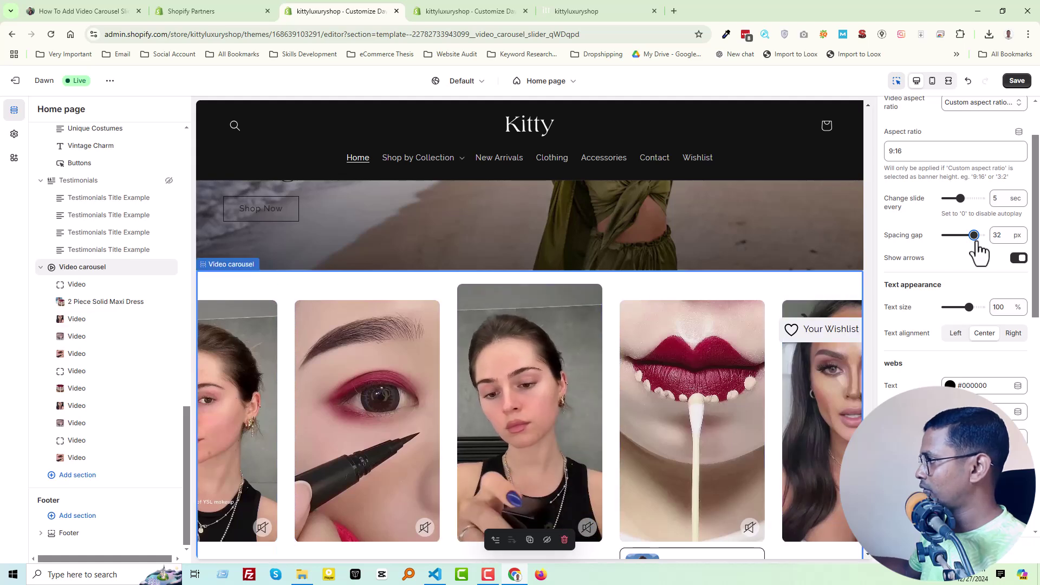
drag(975, 236, 908, 238)
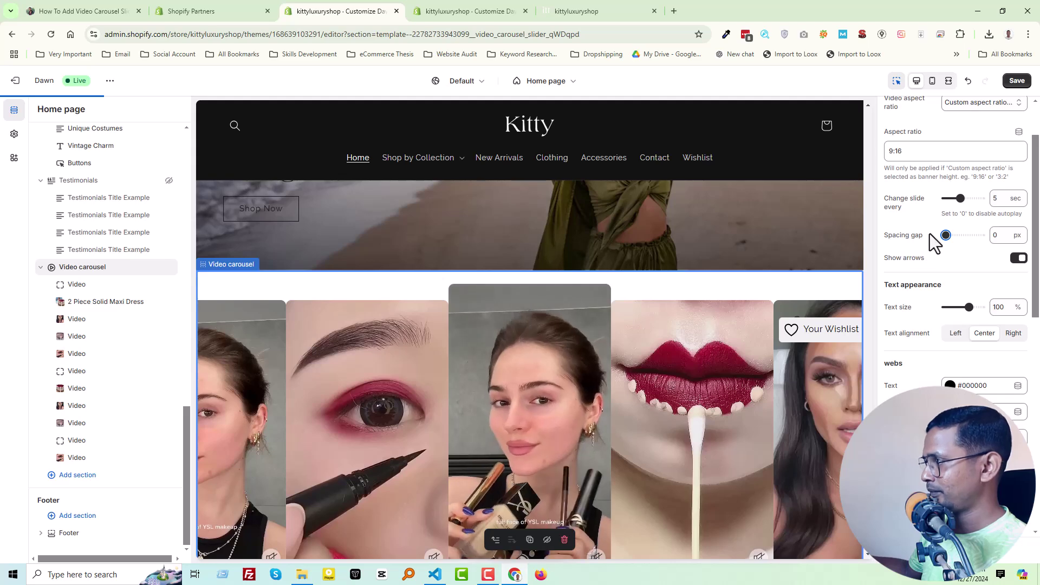
drag(948, 235, 954, 235)
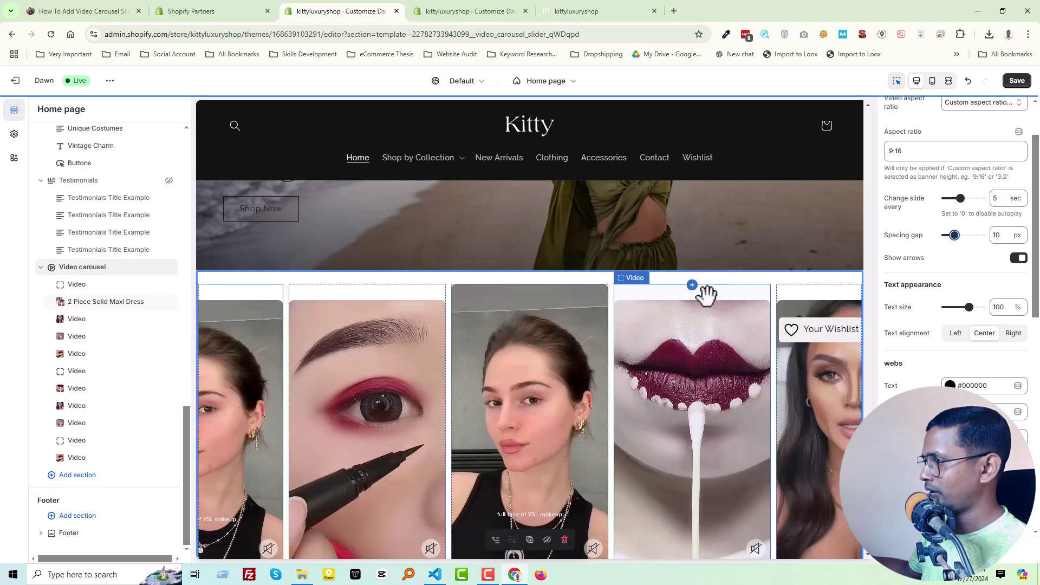
Turn the carousel's navigation arrows off and back on while checking the preview
scroll(699, 319, down, 4)
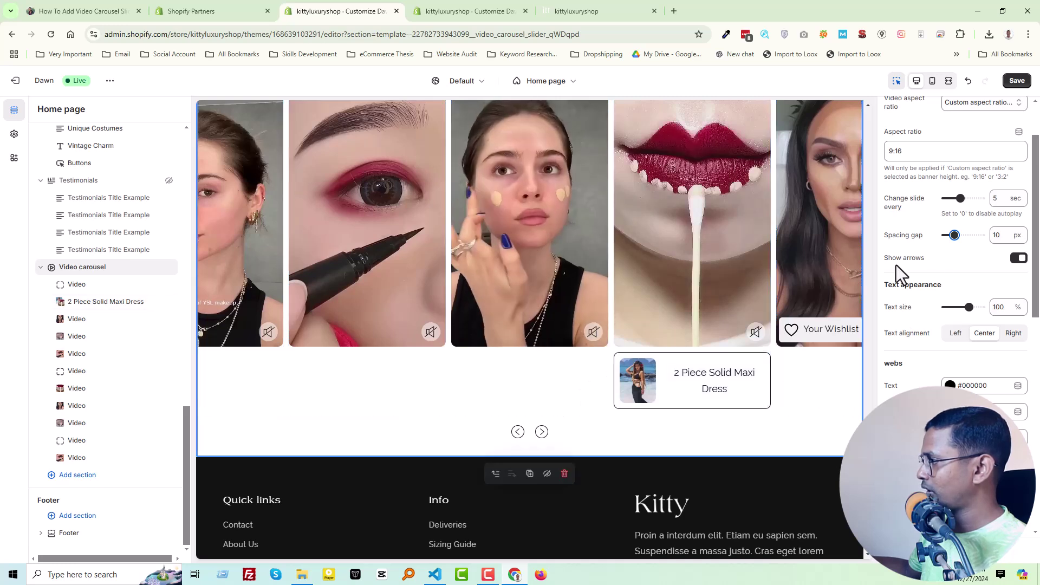
click(1019, 260)
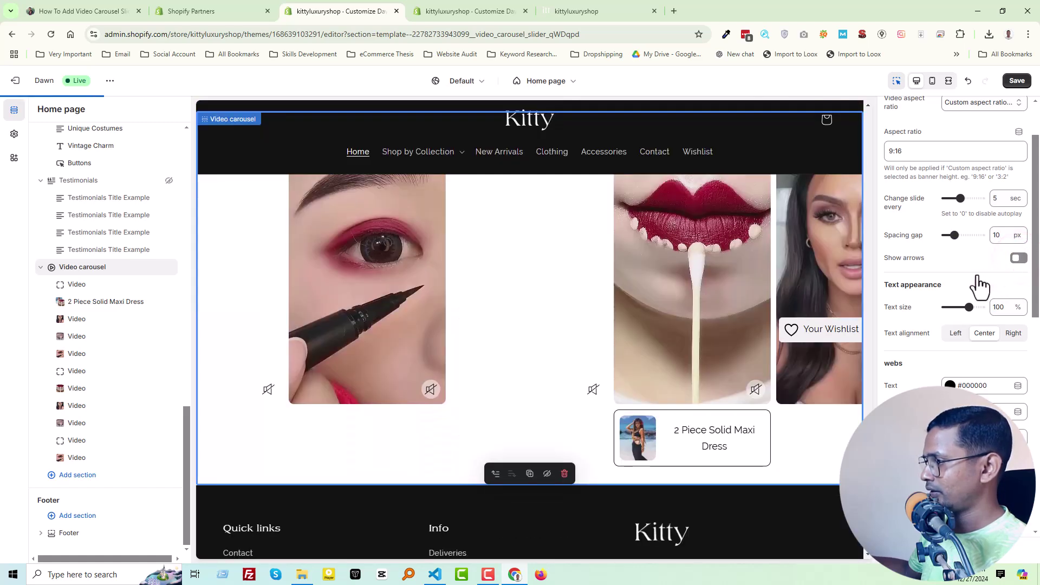
click(1019, 260)
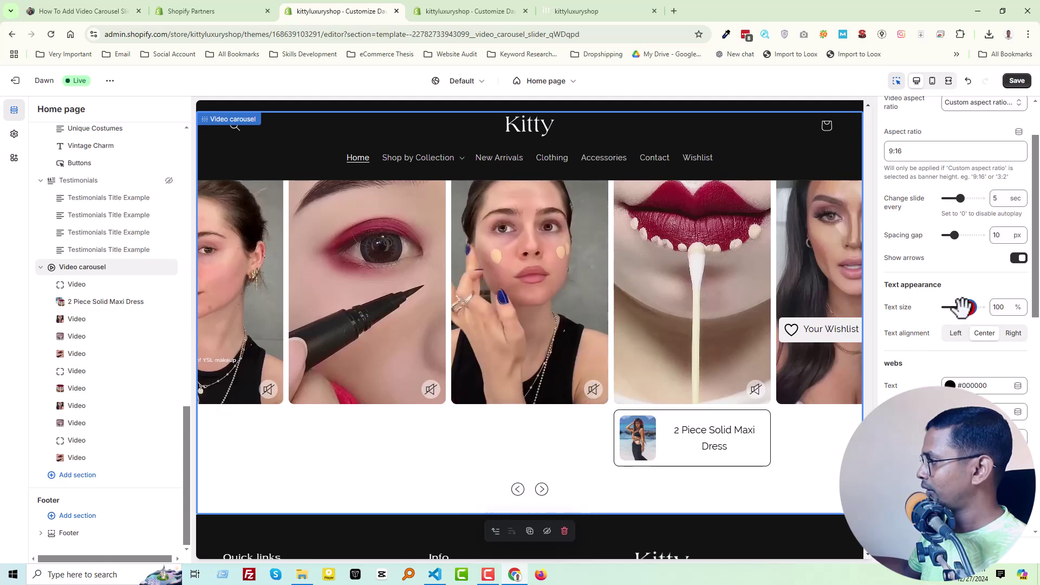
Try text sizes of 85% and 95% before setting 90%, and try left and right text alignment before returning to center
drag(963, 306, 959, 306)
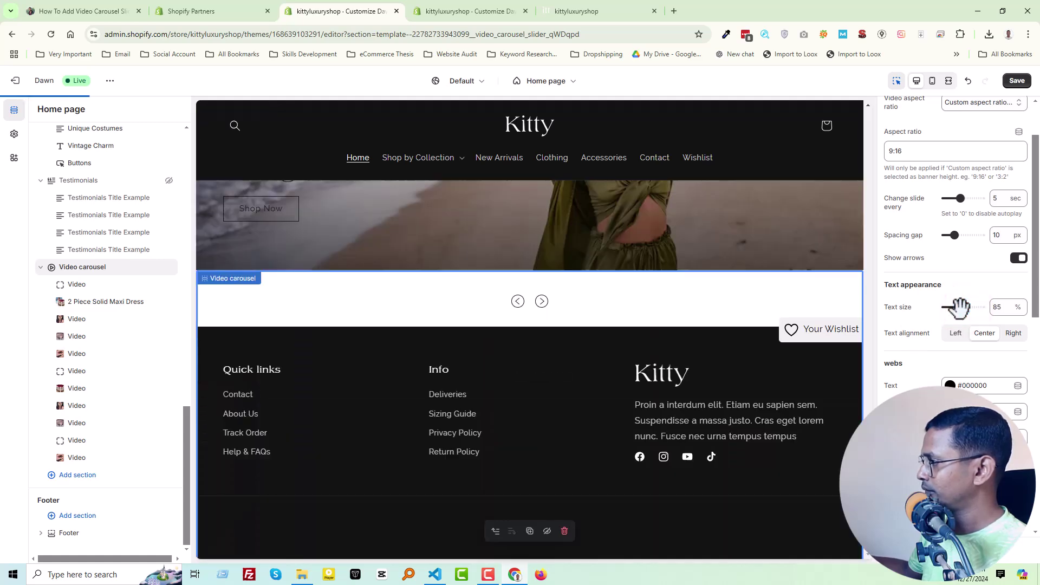
click(962, 307)
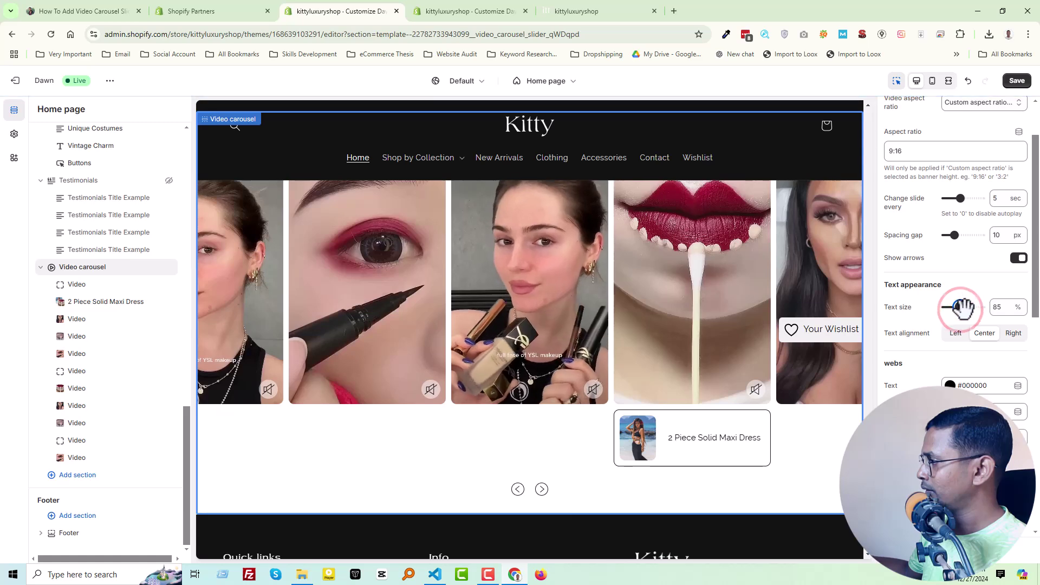
drag(962, 307, 965, 307)
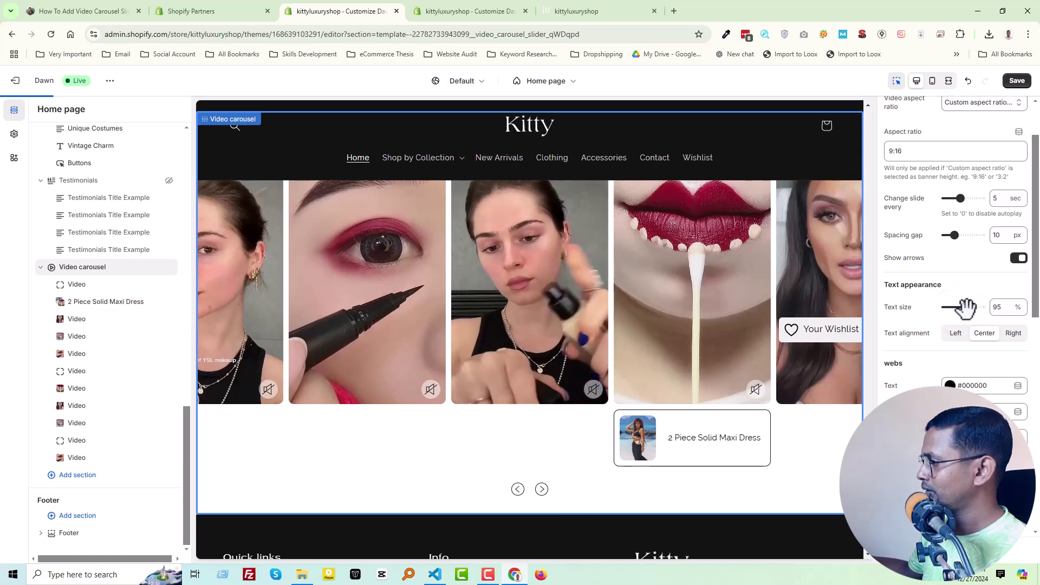
click(965, 307)
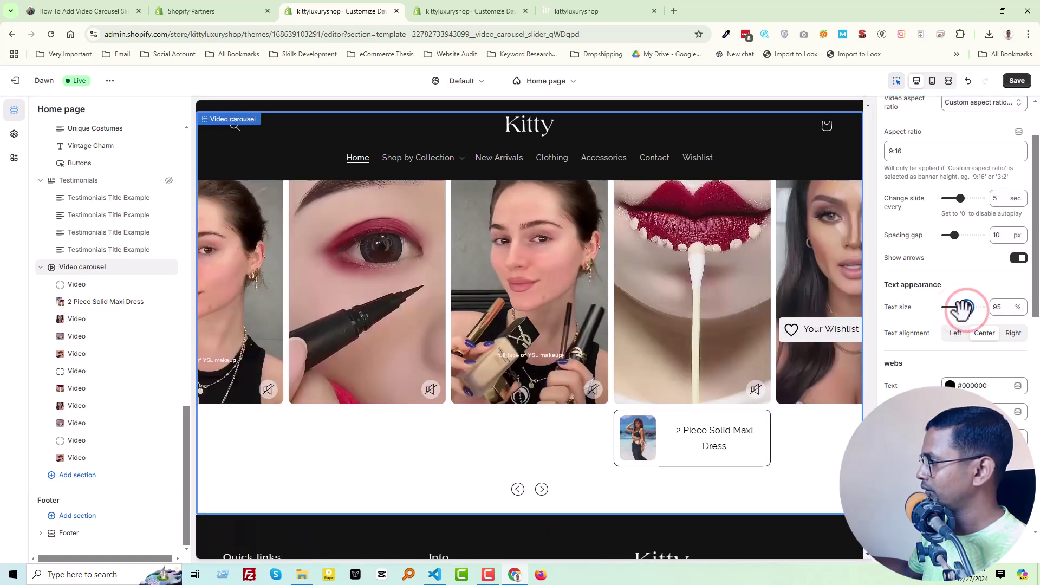
drag(964, 307, 960, 308)
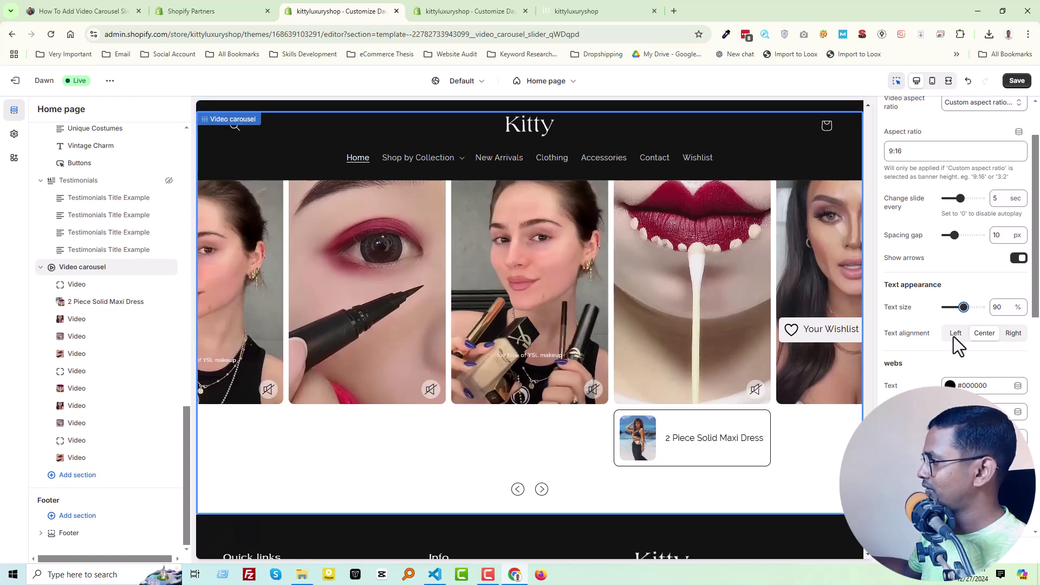
click(953, 336)
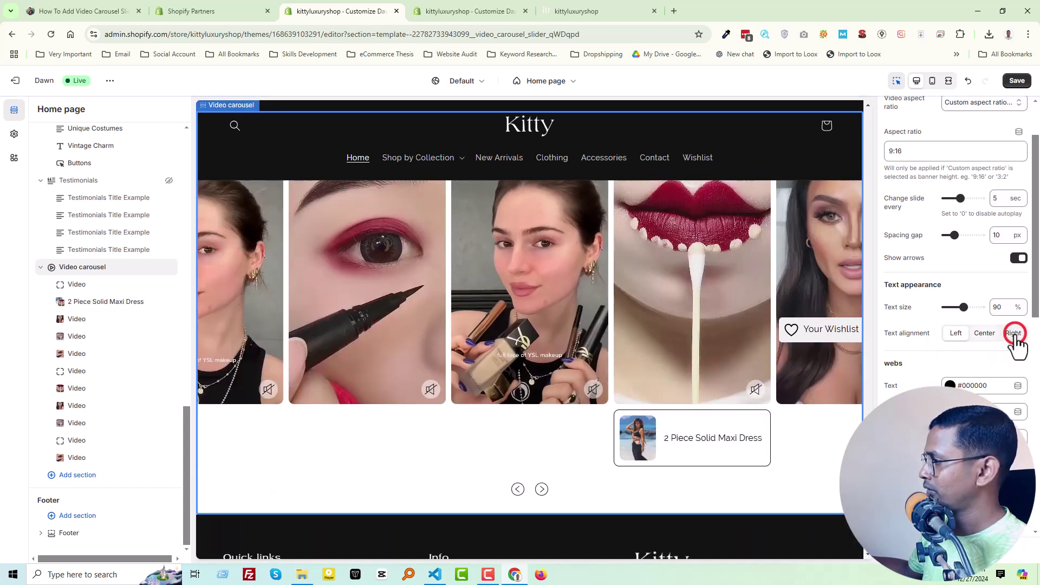
click(981, 335)
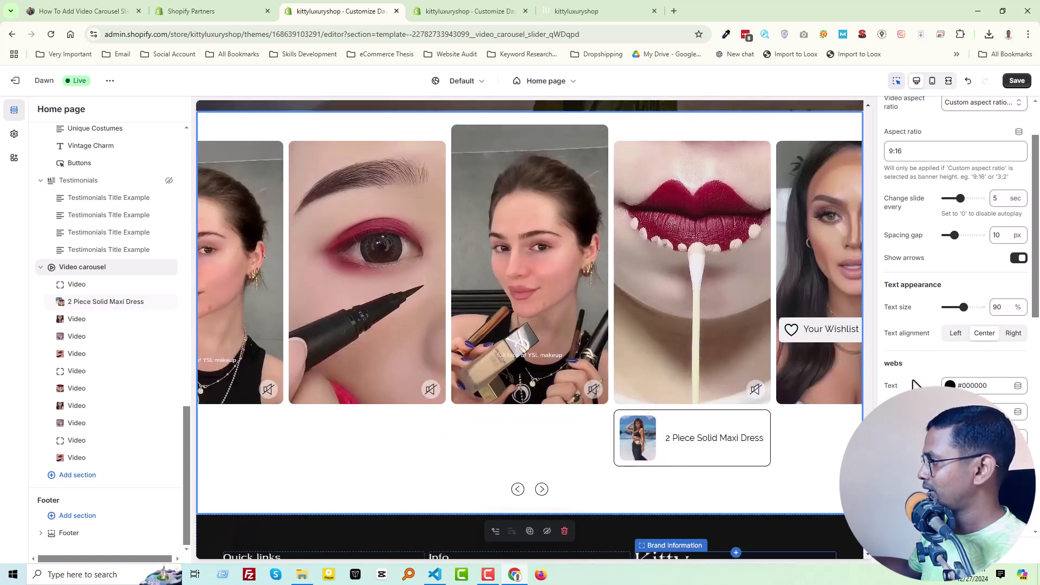
Try the blue 334FB4 as the carousel's text color and set the text color to the red B43333
scroll(956, 386, down, 2)
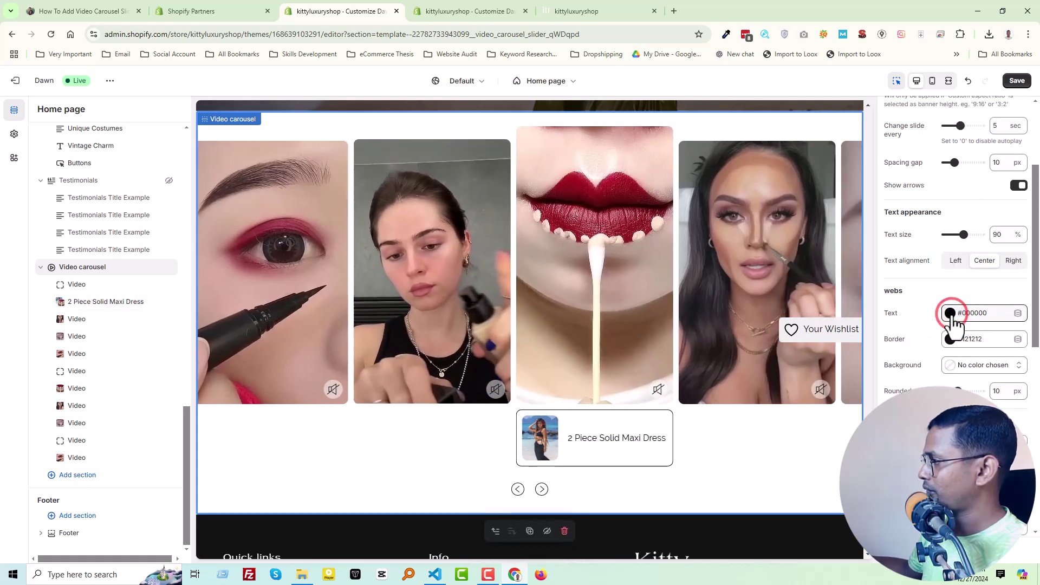
click(950, 314)
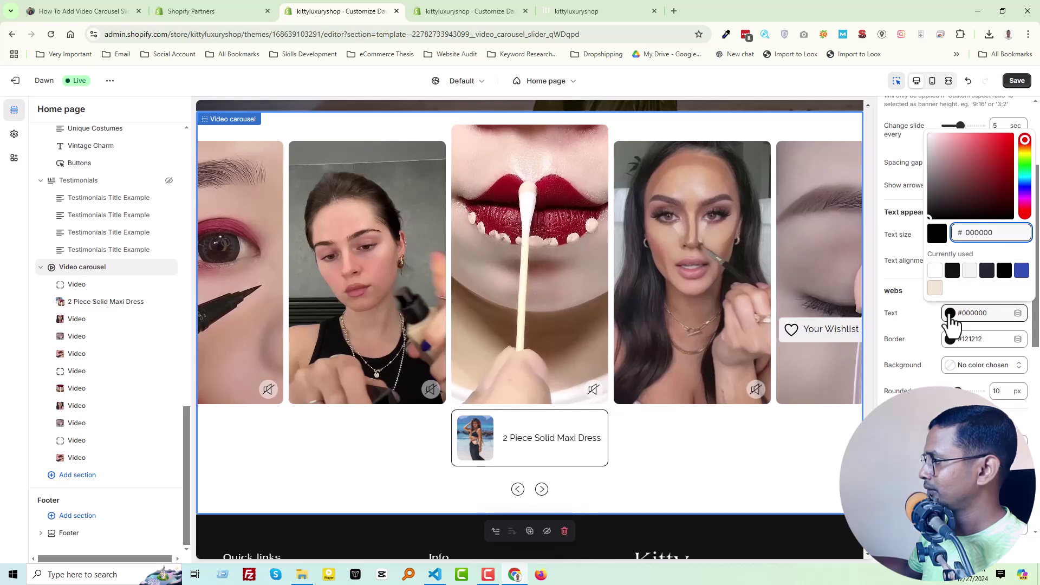
click(1023, 269)
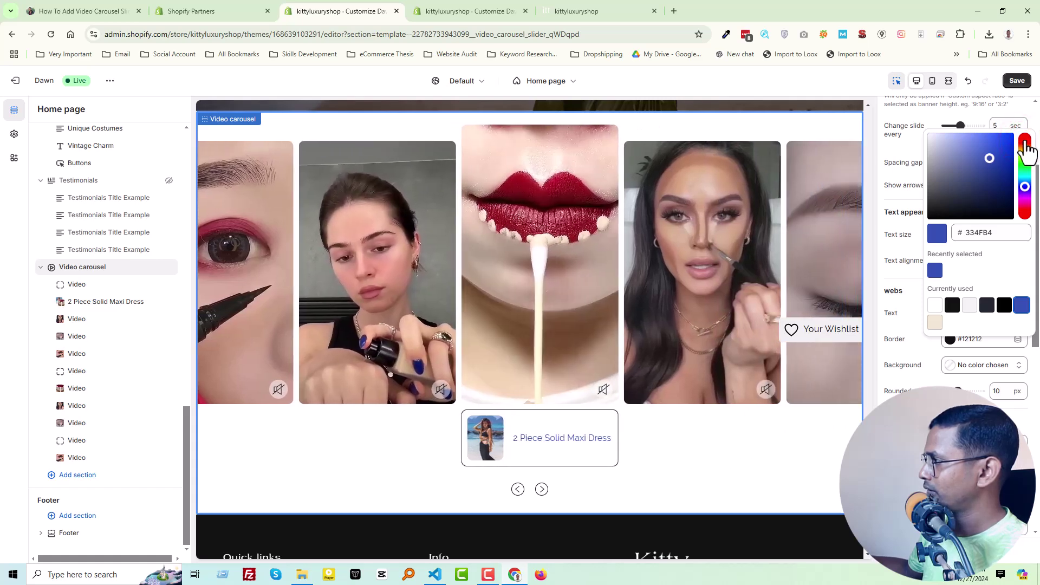
click(1025, 140)
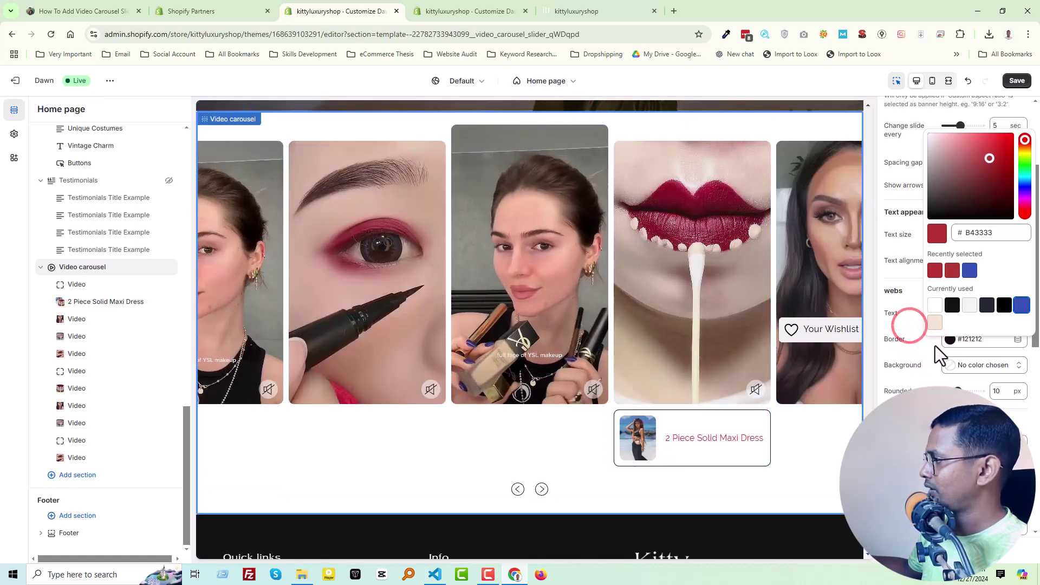
click(937, 339)
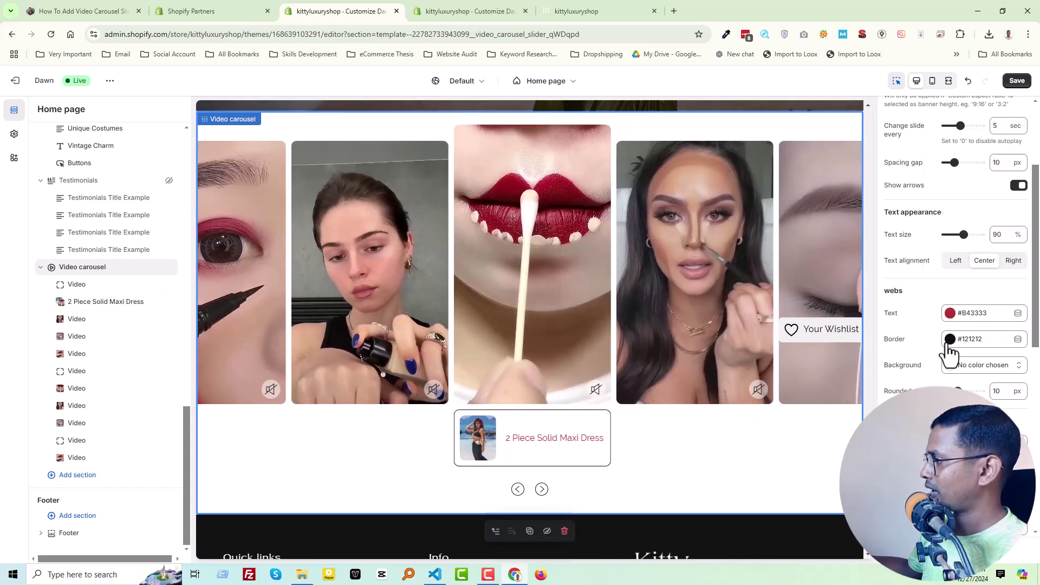
Try the blue 334FB4 as the carousel's border color and set the border color to the red B43333
click(951, 339)
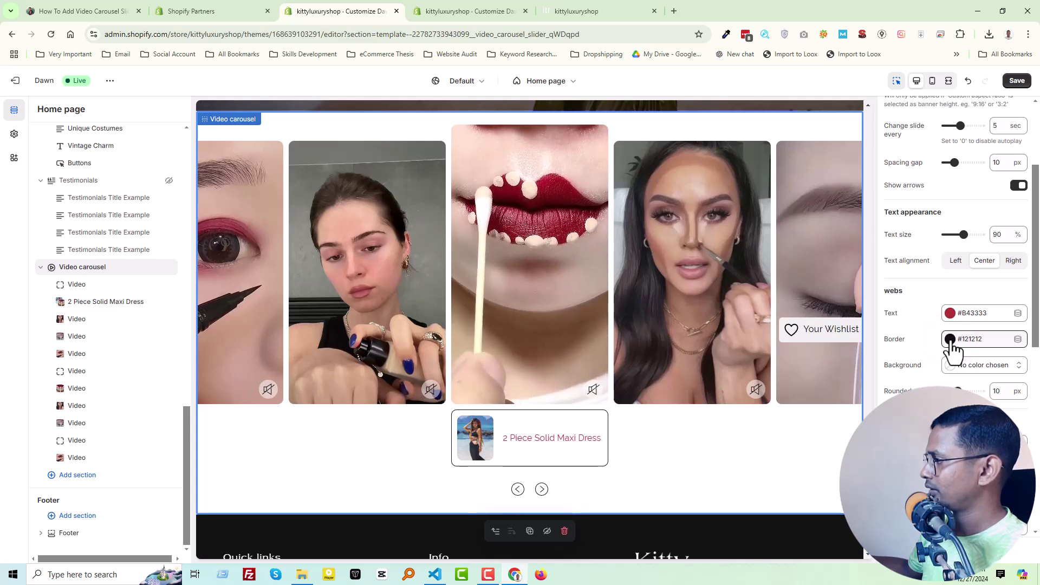
click(951, 341)
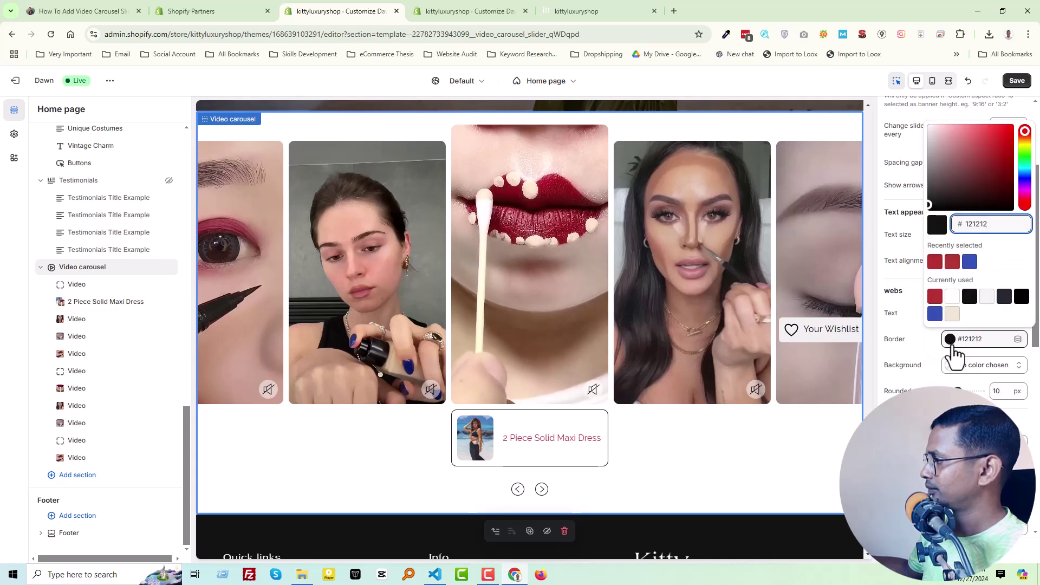
click(969, 262)
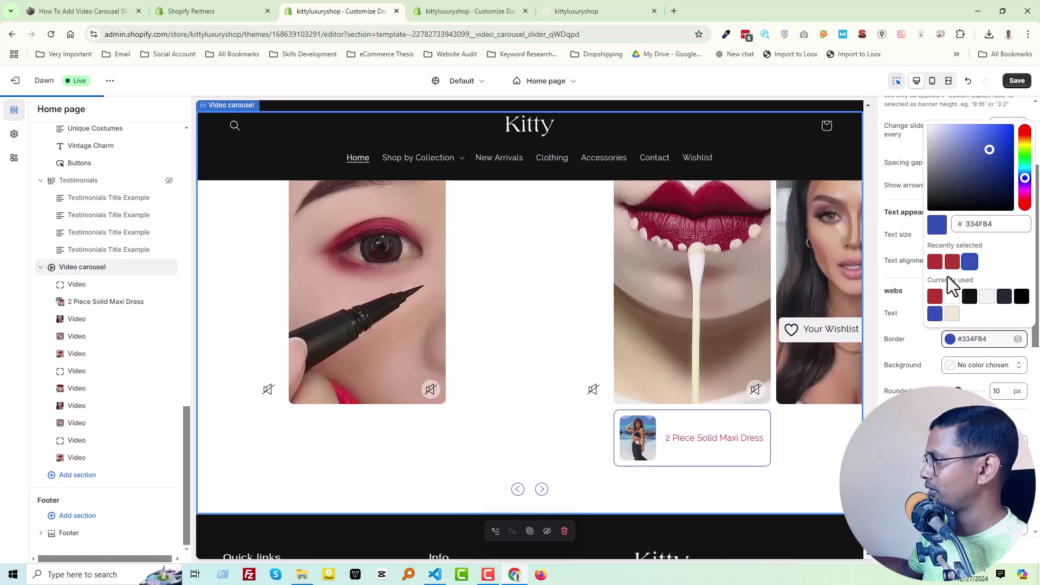
click(951, 262)
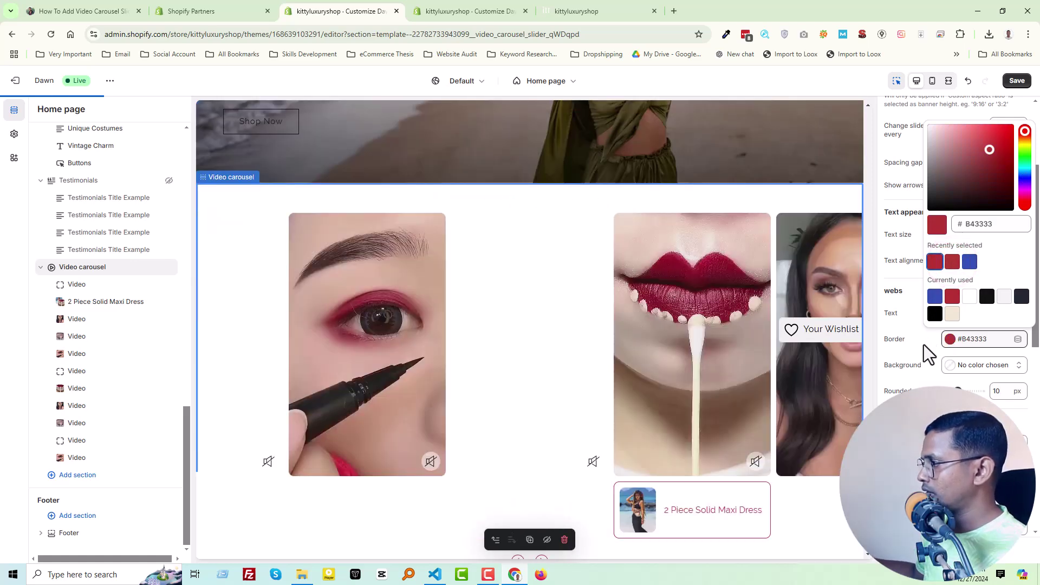
click(924, 343)
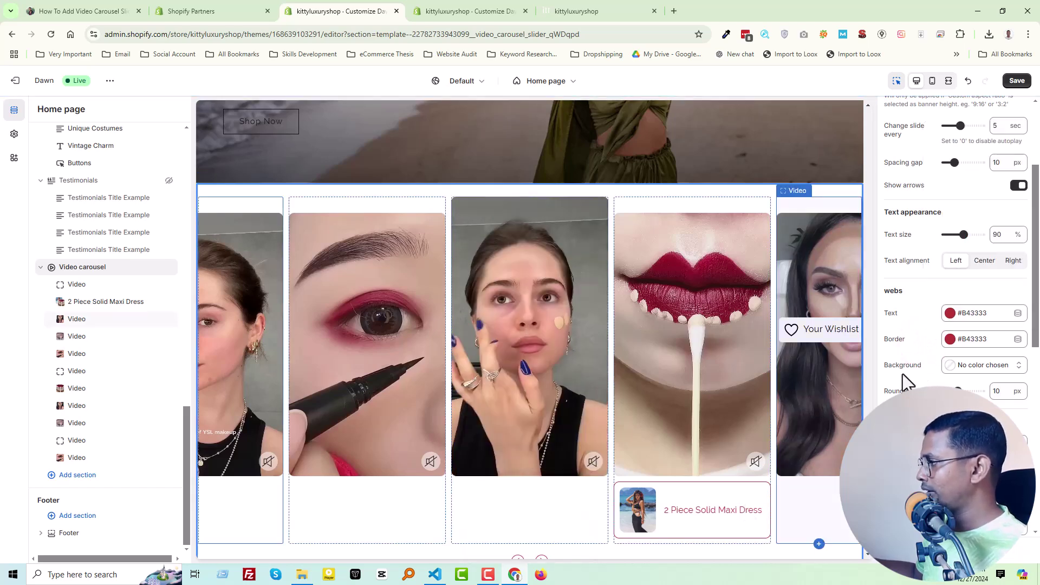
Review the carousel's background gradient choices and its rounded corners, layout, font and custom CSS settings without changing them
click(967, 374)
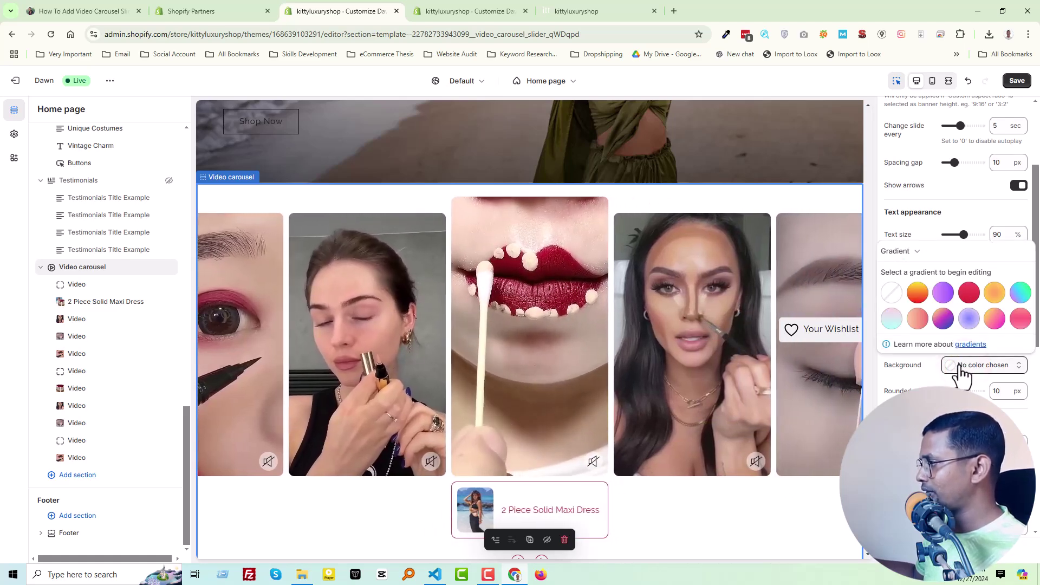
click(925, 372)
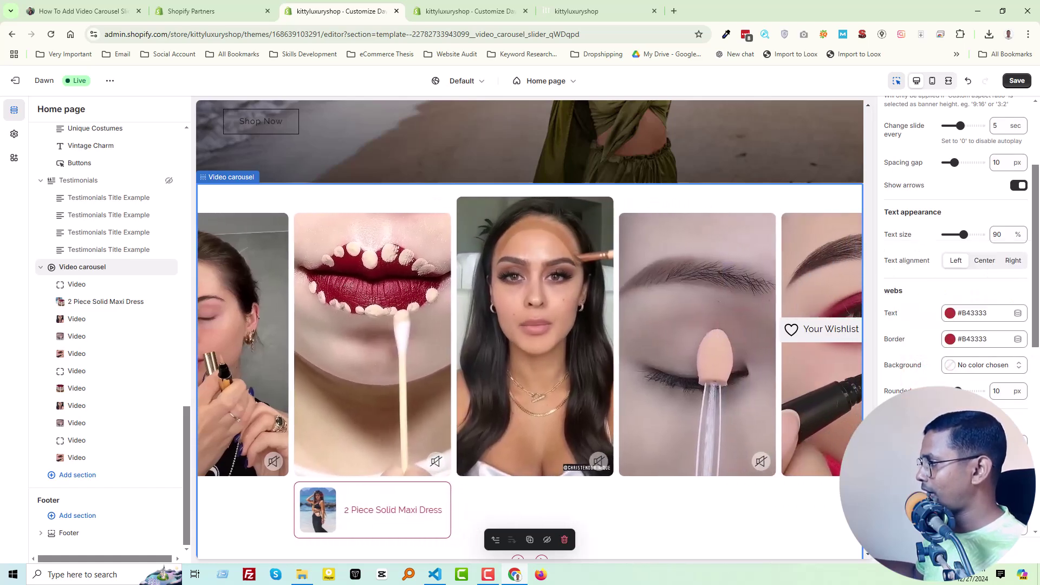
scroll(886, 389, down, 3)
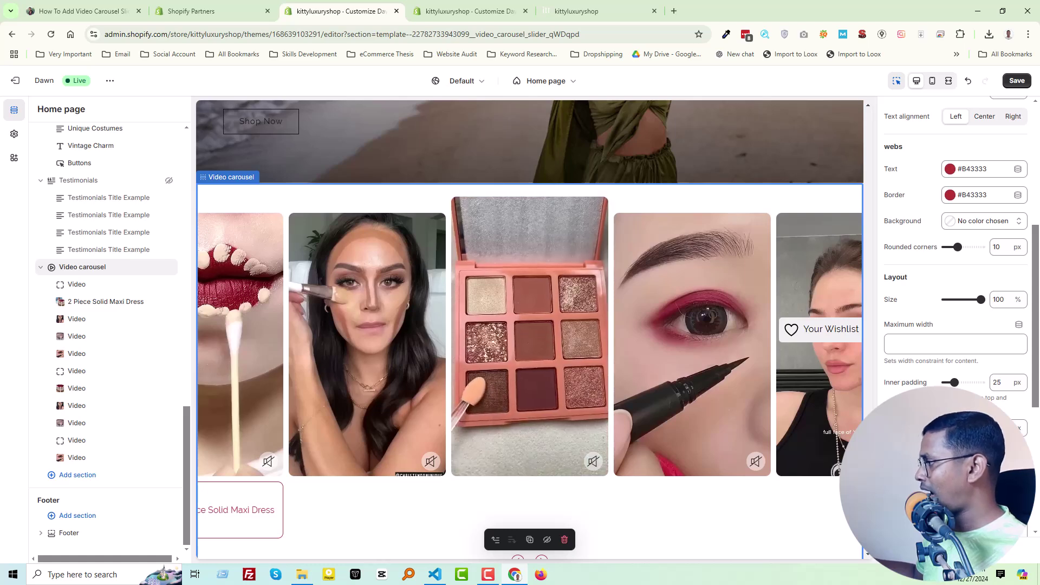
scroll(953, 325, down, 3)
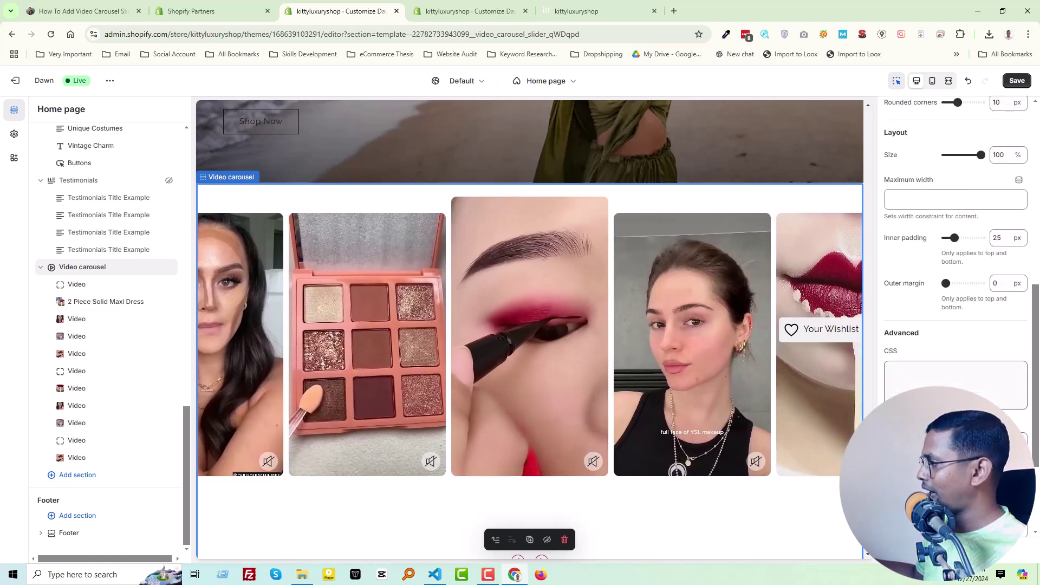
scroll(956, 325, down, 3)
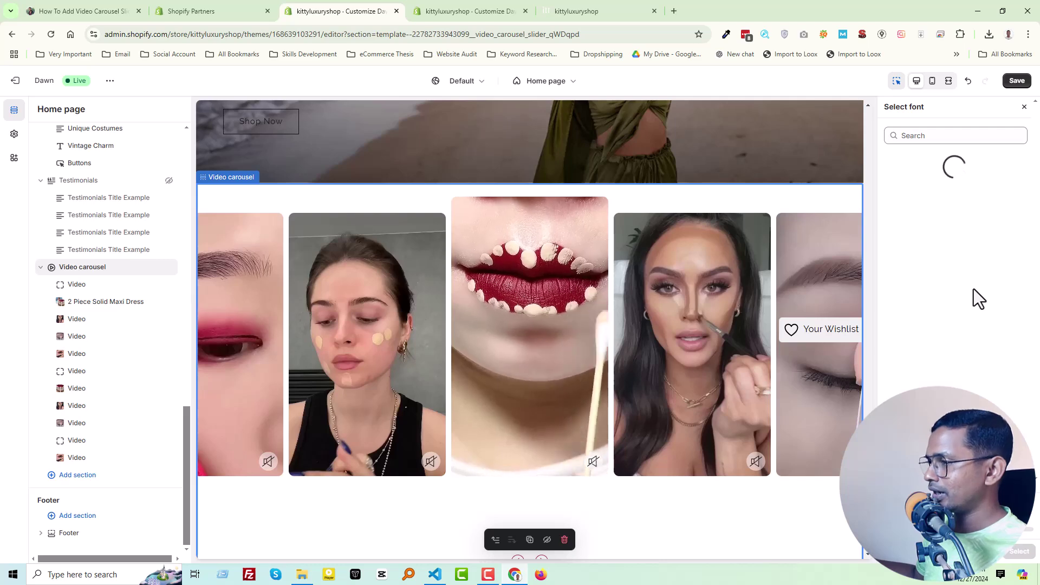
click(1024, 107)
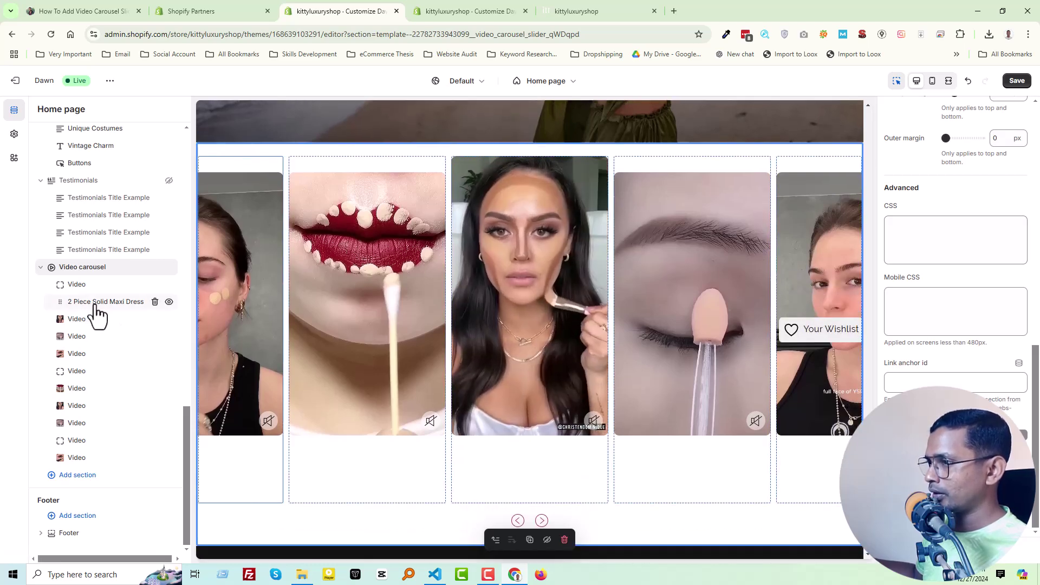
Replace the product linked to the lipstick video block, 2 Piece Solid Maxi Dress, with Knitted Long Sleeve Midi
click(95, 313)
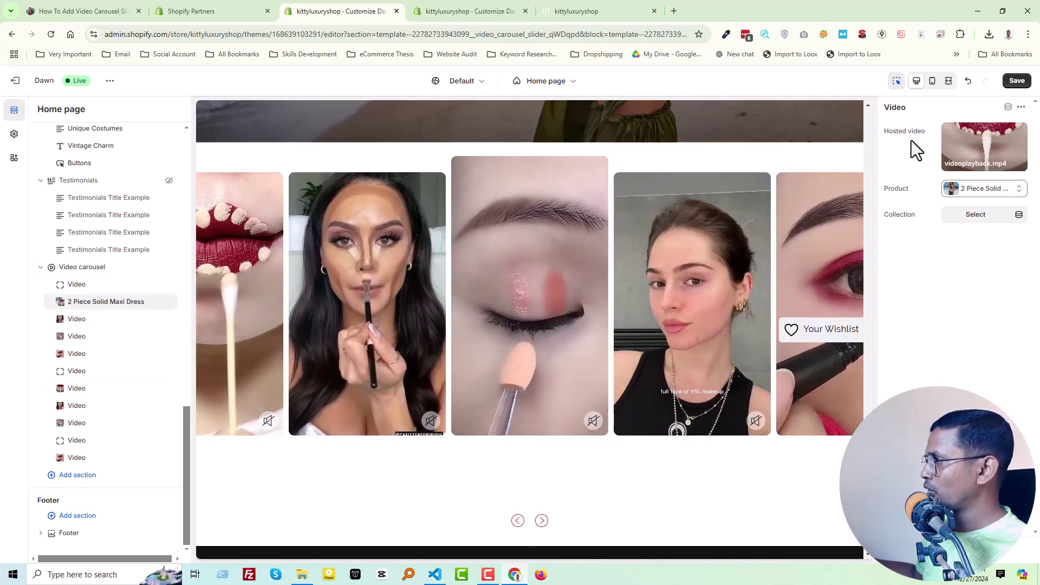
mouse_move(975, 149)
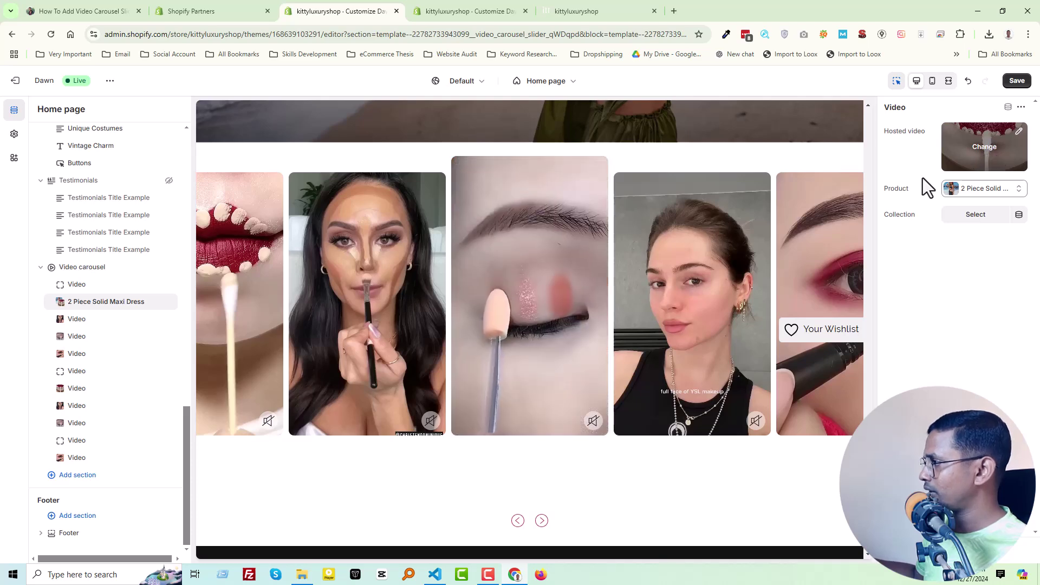
click(969, 189)
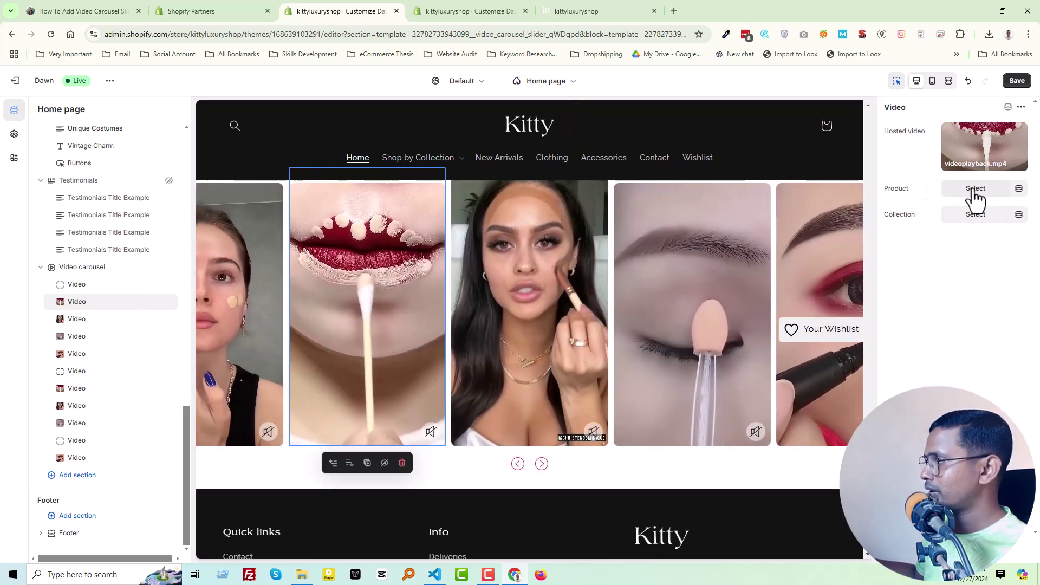
click(973, 190)
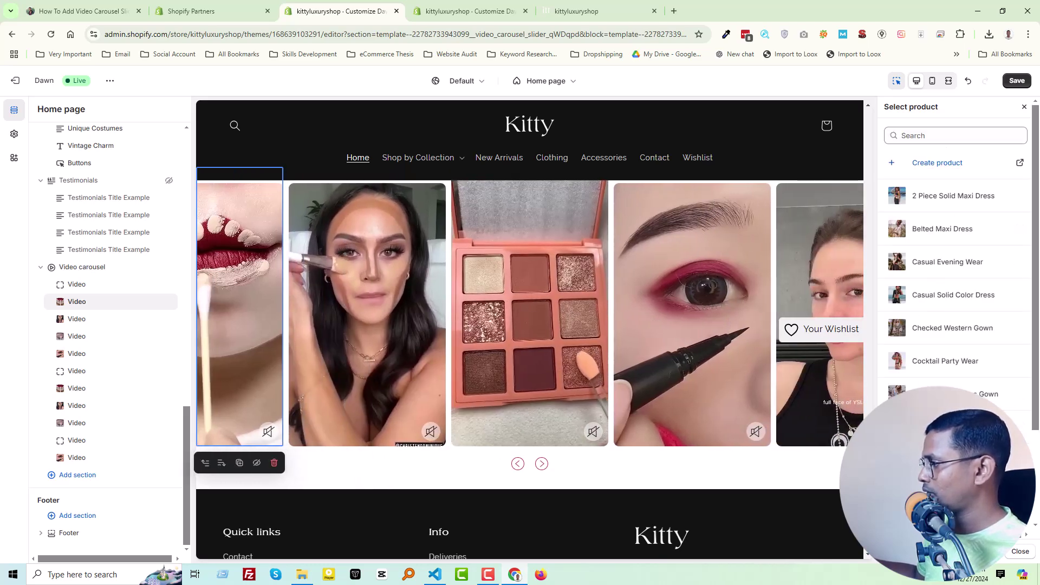
click(953, 434)
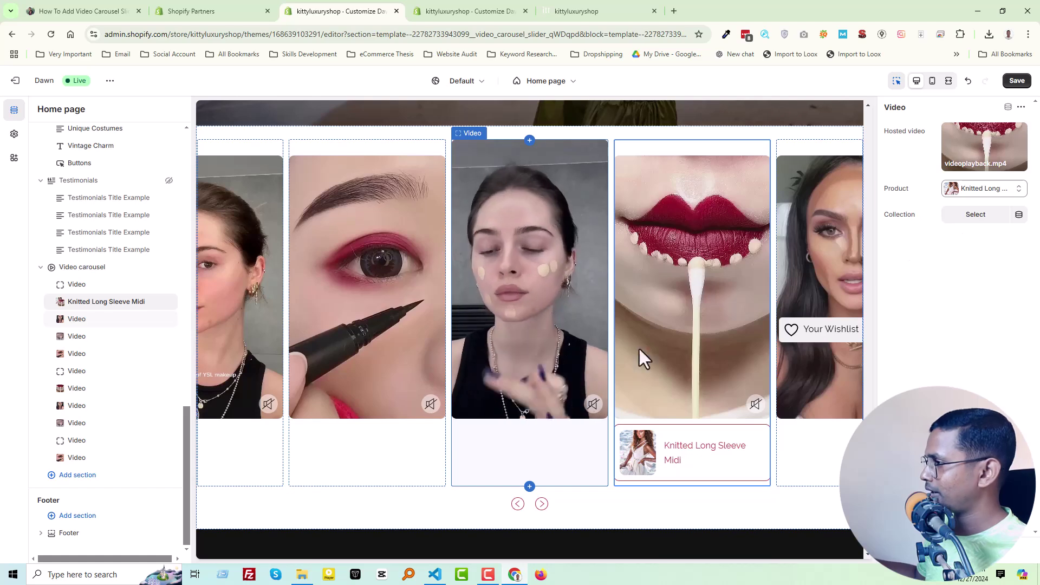
Link the video block below Knitted Long Sleeve Midi to the 100% pure cotton collection and advance the carousel to check it
click(84, 322)
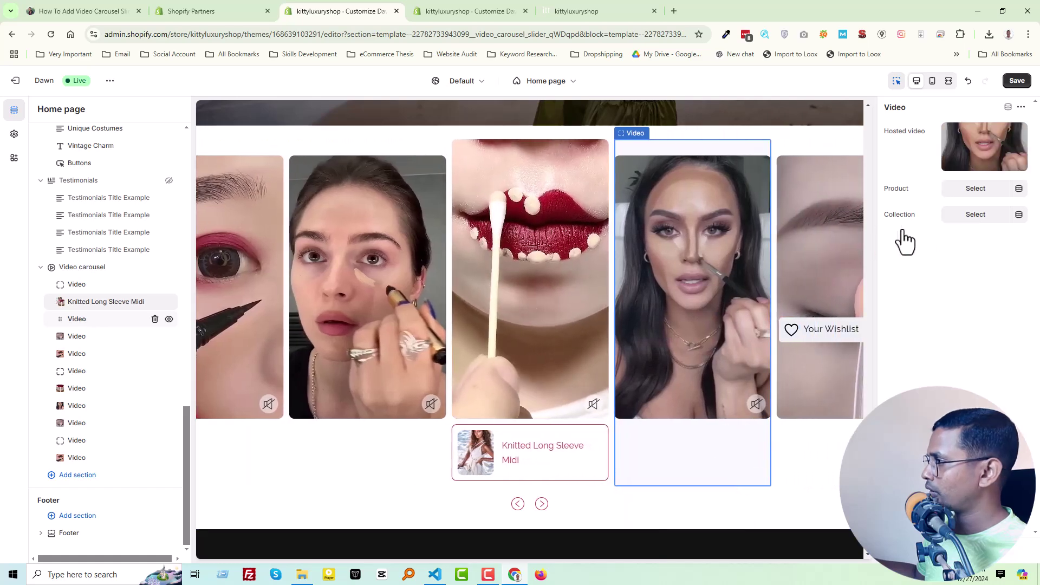
click(970, 215)
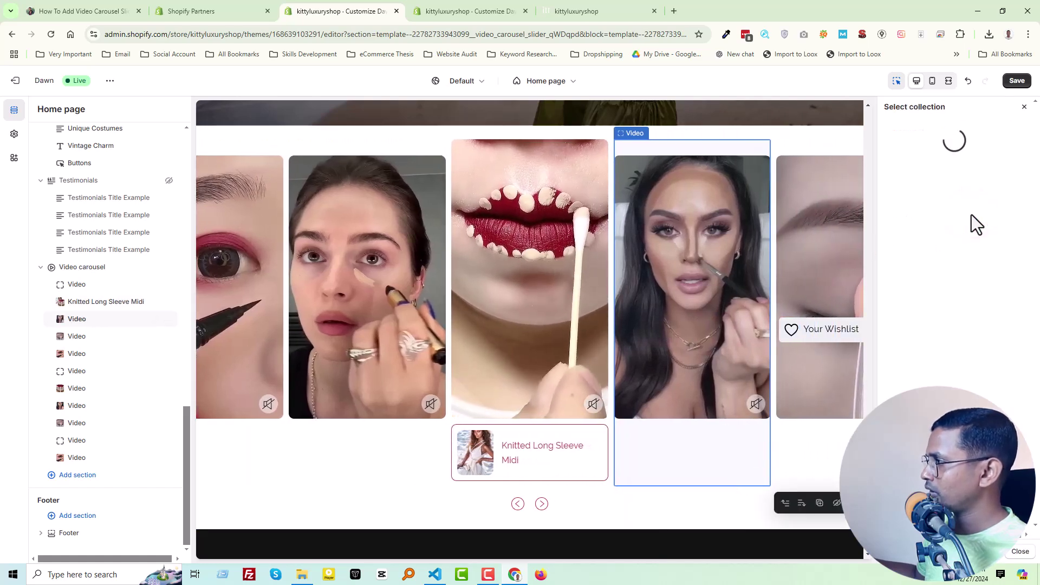
click(971, 217)
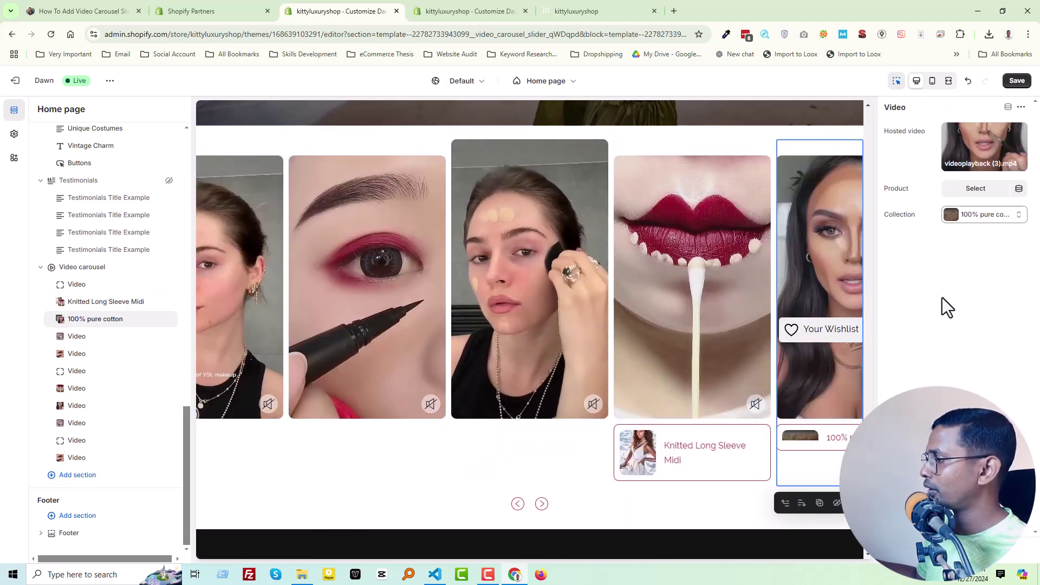
click(542, 504)
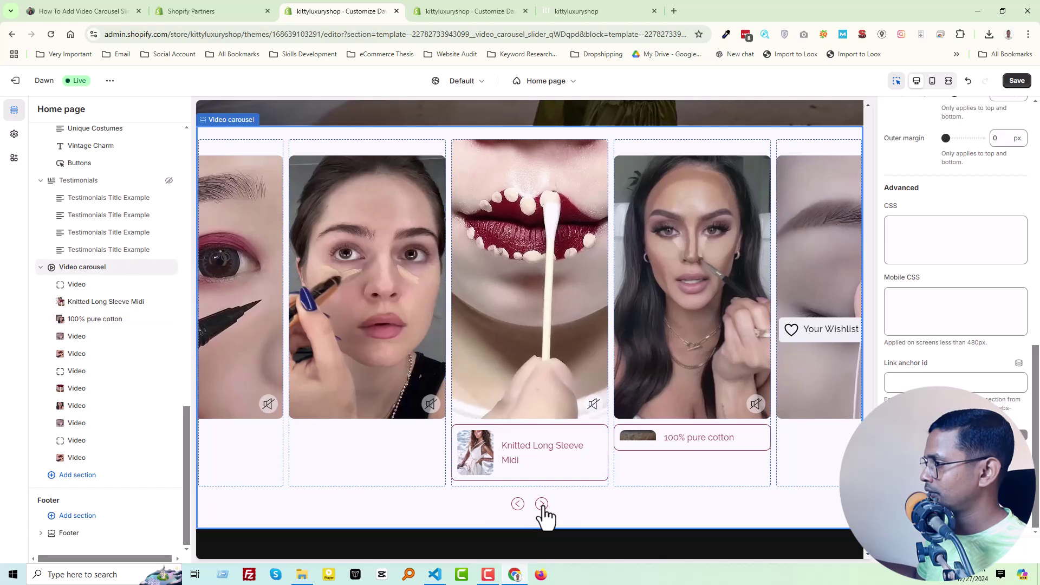
click(542, 504)
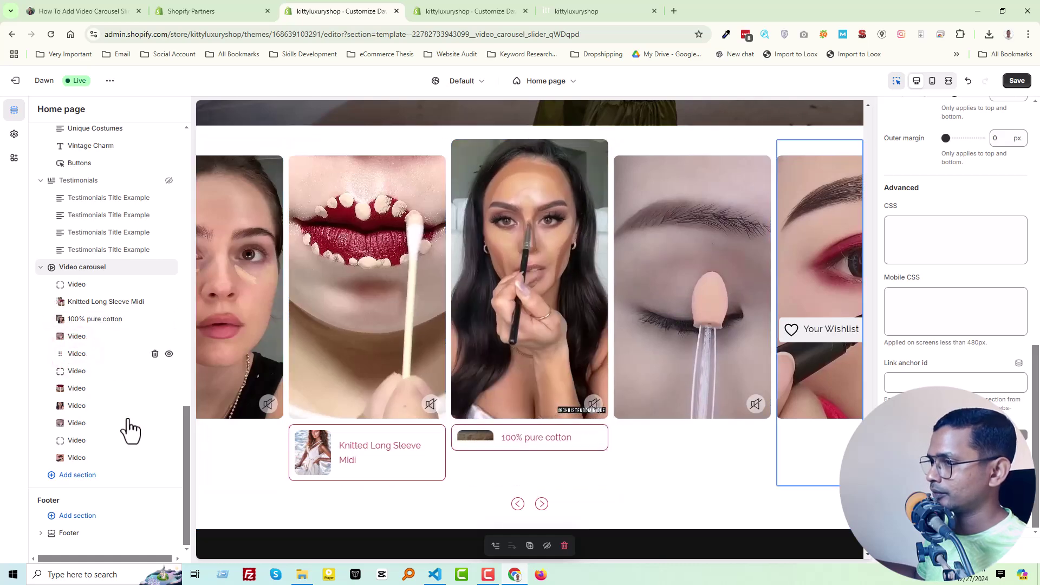
Link the eyeliner video block to the Casual Evening Wear product, advance the carousel to check it and save the theme
click(103, 387)
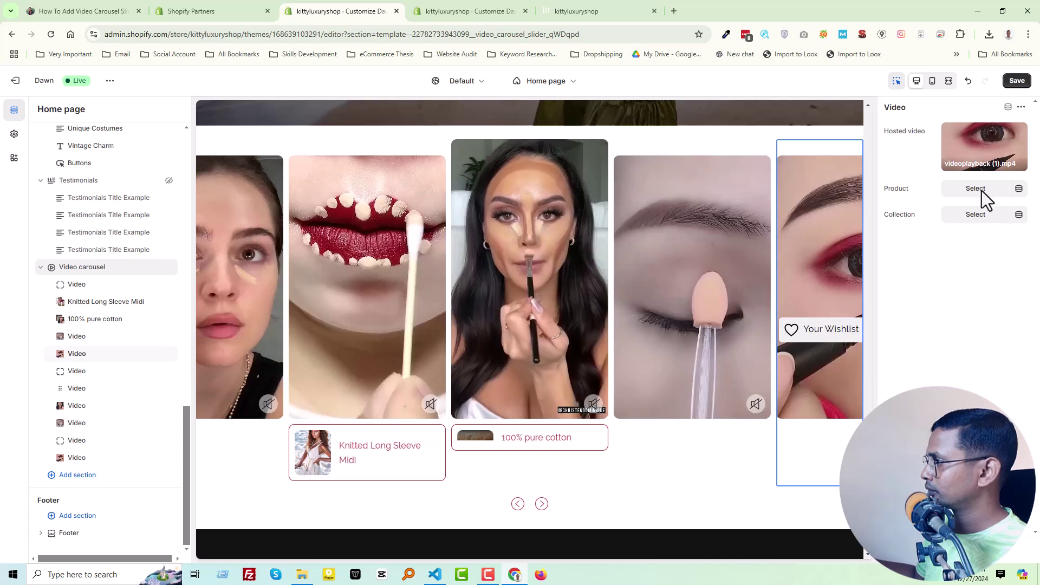
click(979, 189)
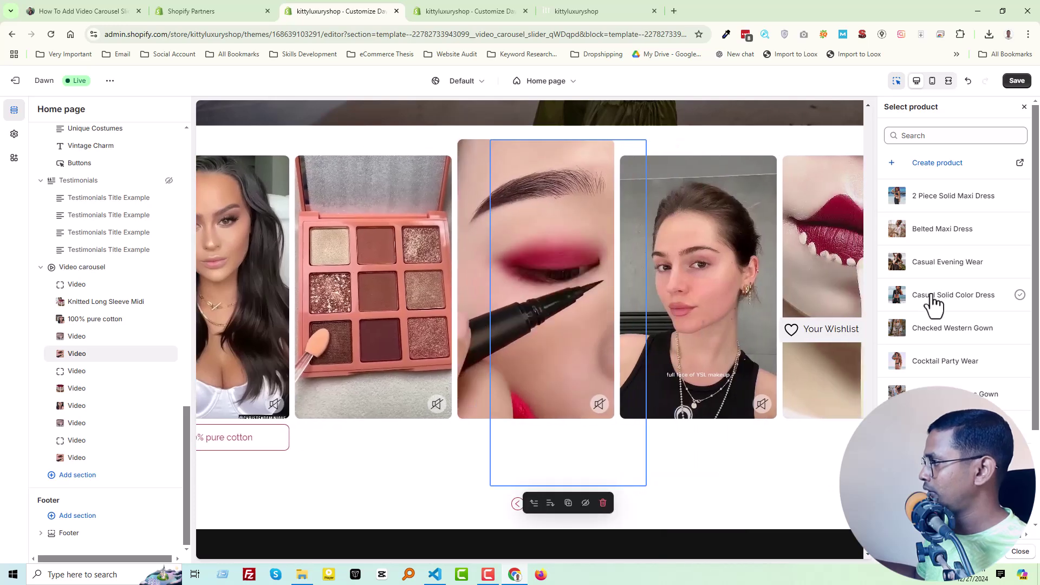
click(936, 263)
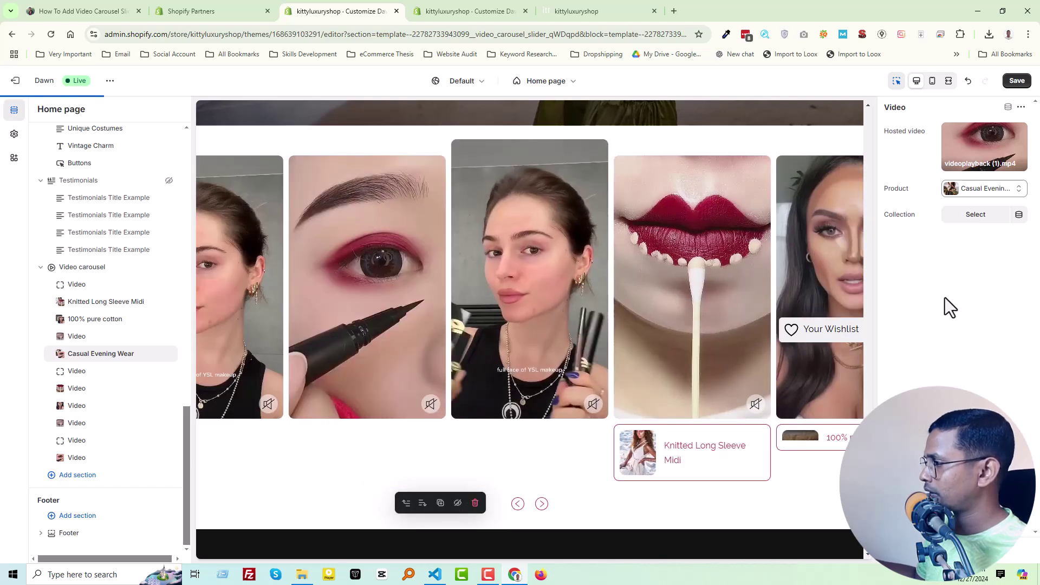
click(541, 504)
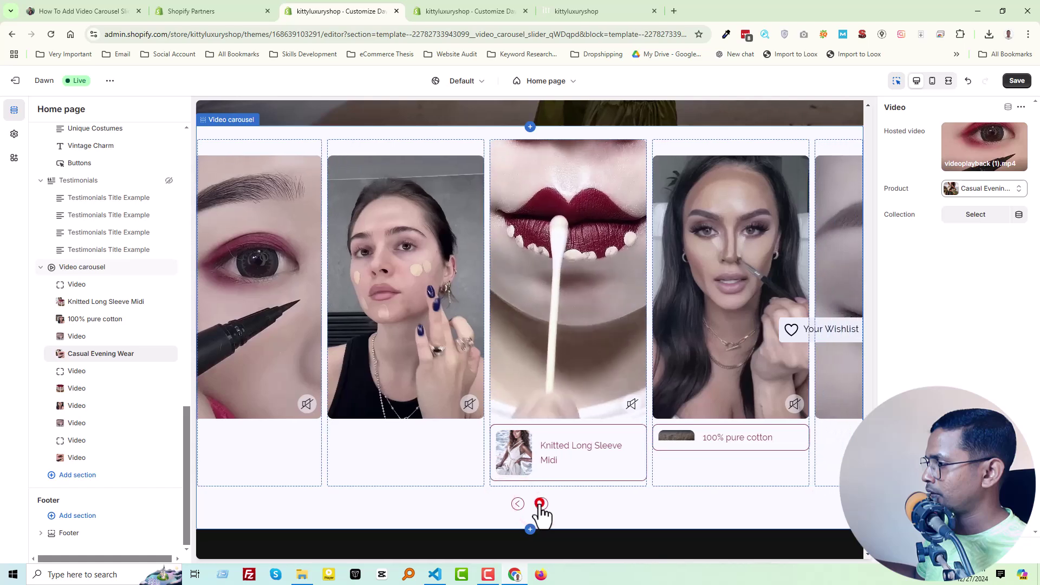
click(541, 504)
click(541, 504)
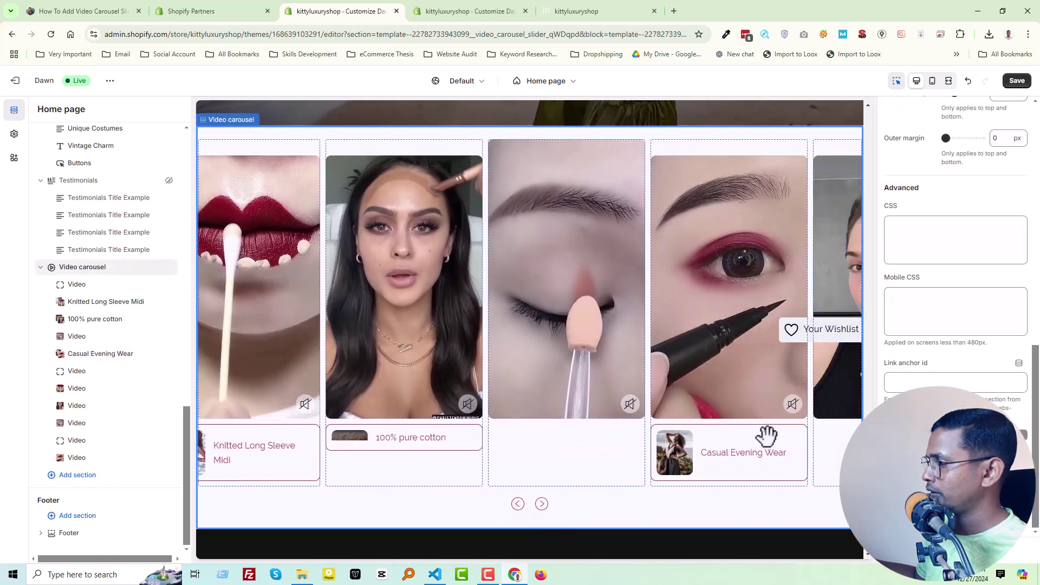
click(1016, 82)
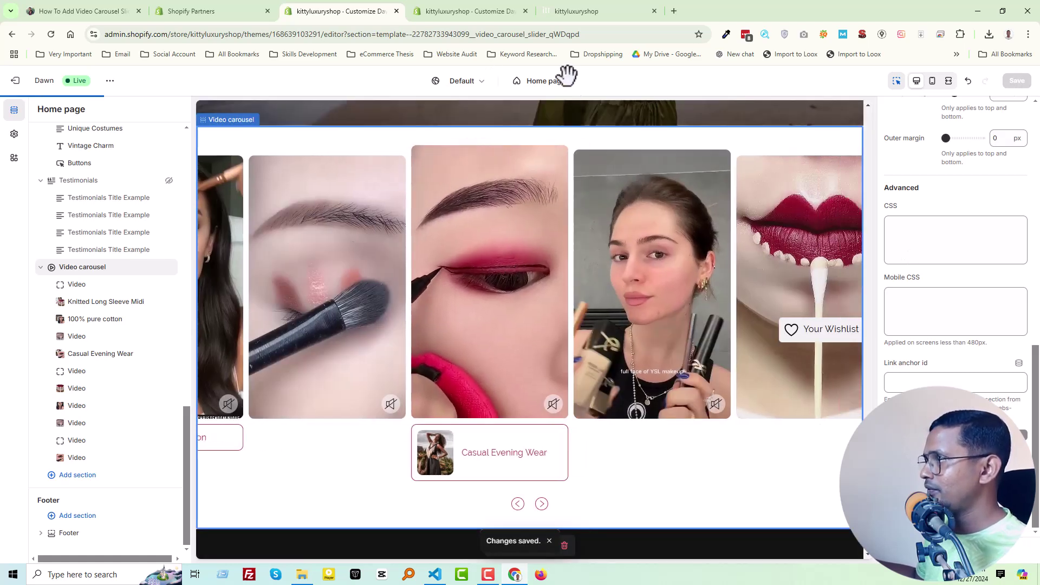
Reload the kittyluxuryshop storefront and check the linked product and collection cards in its video carousel
click(573, 9)
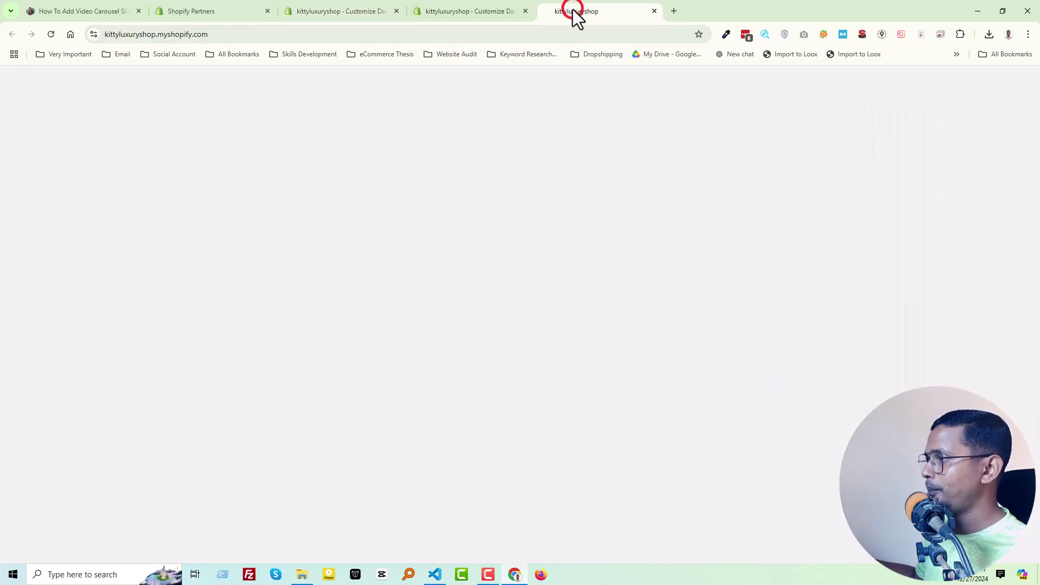
right_click(639, 426)
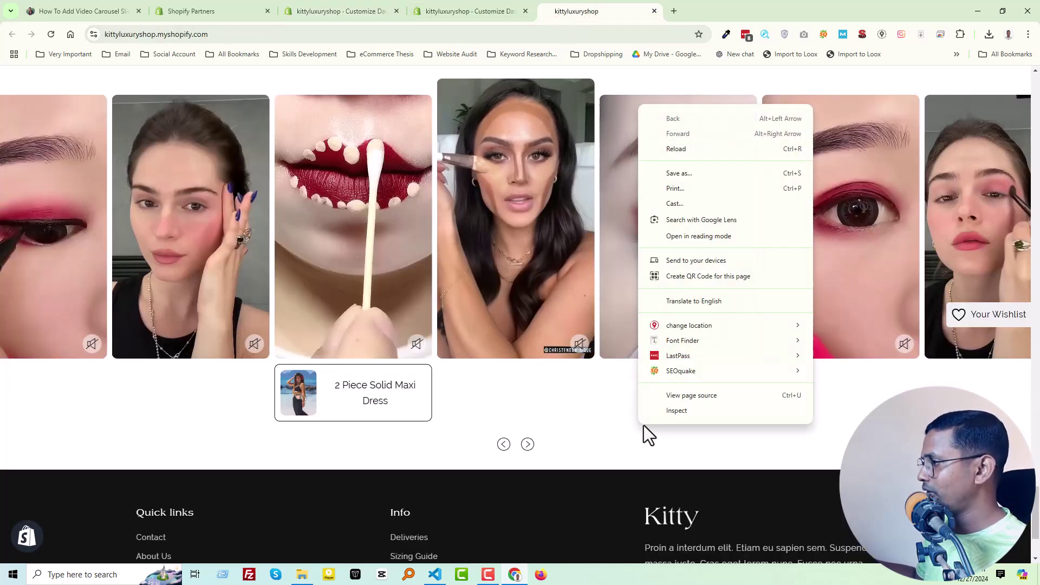
click(684, 153)
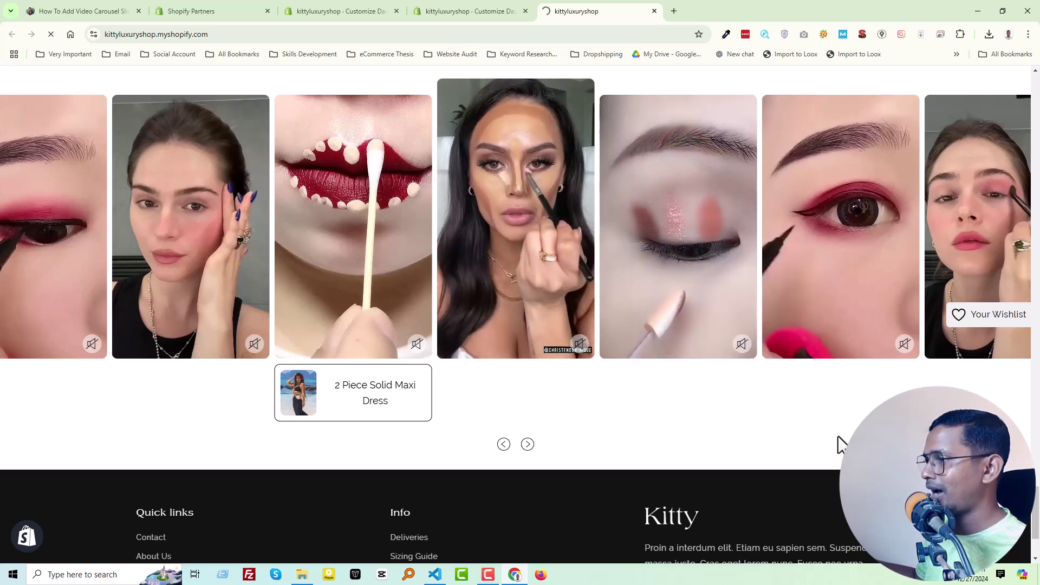
scroll(827, 396, down, 8)
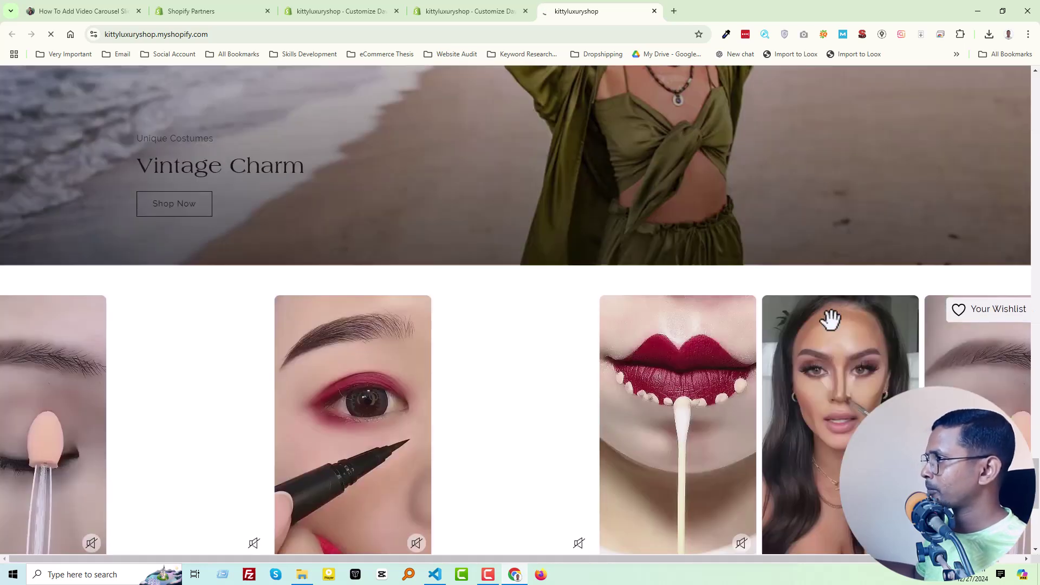
scroll(953, 200, down, 4)
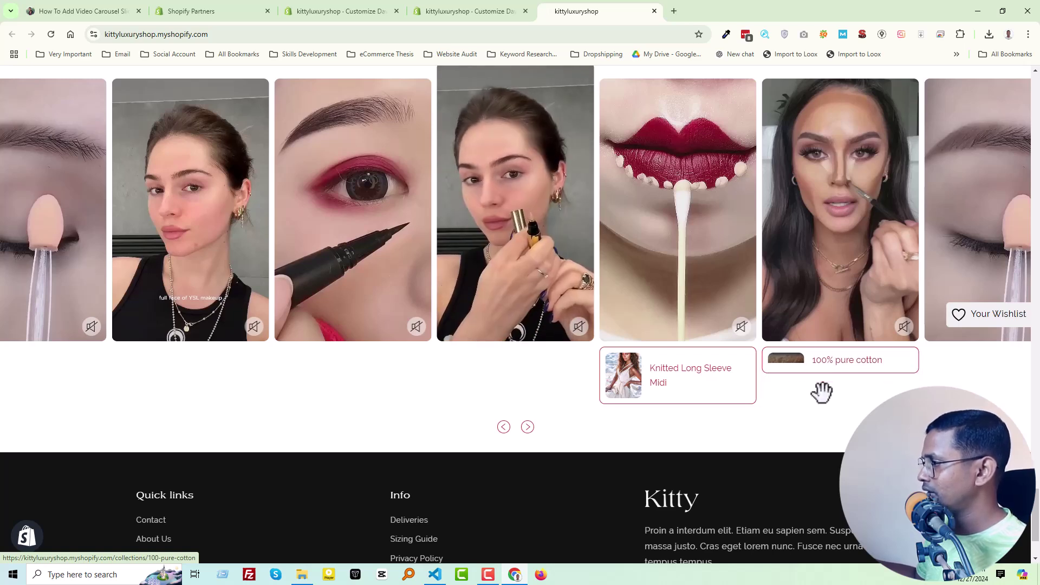
drag(822, 395, 599, 397)
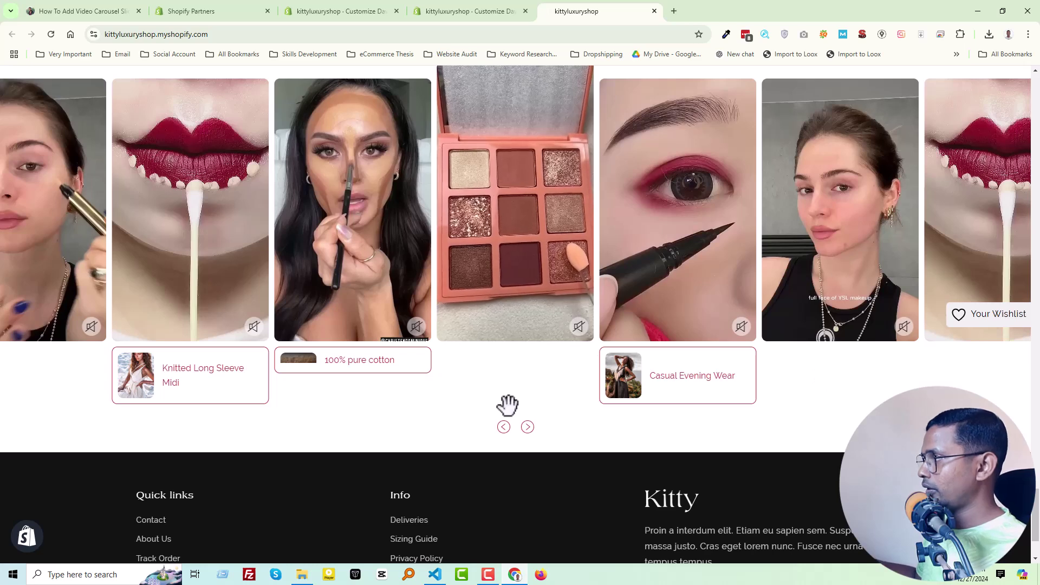
Open the storefront in the developer tools' iPhone SE device preview and find the video carousel
right_click(437, 412)
click(470, 401)
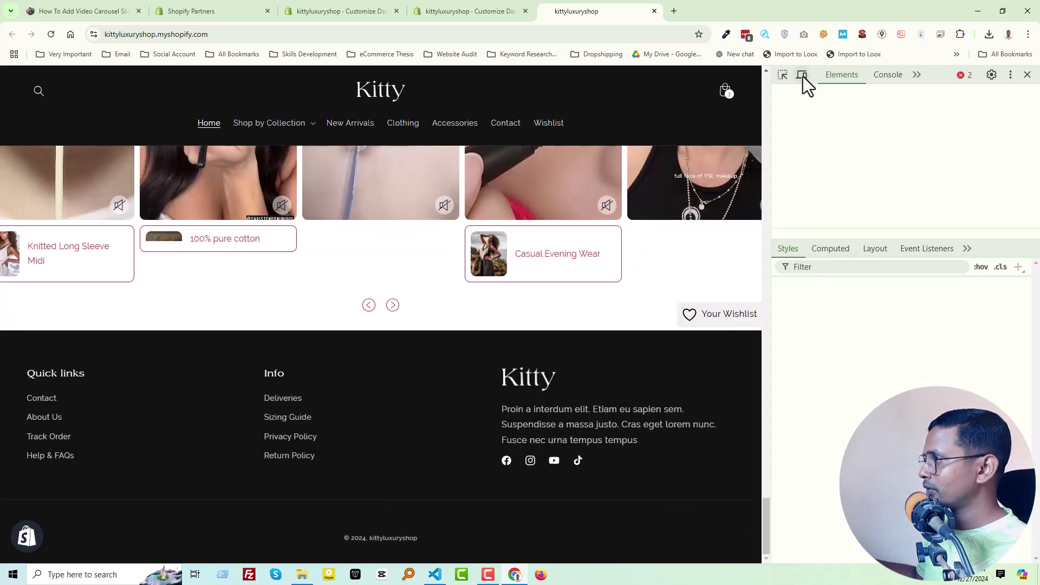
click(803, 76)
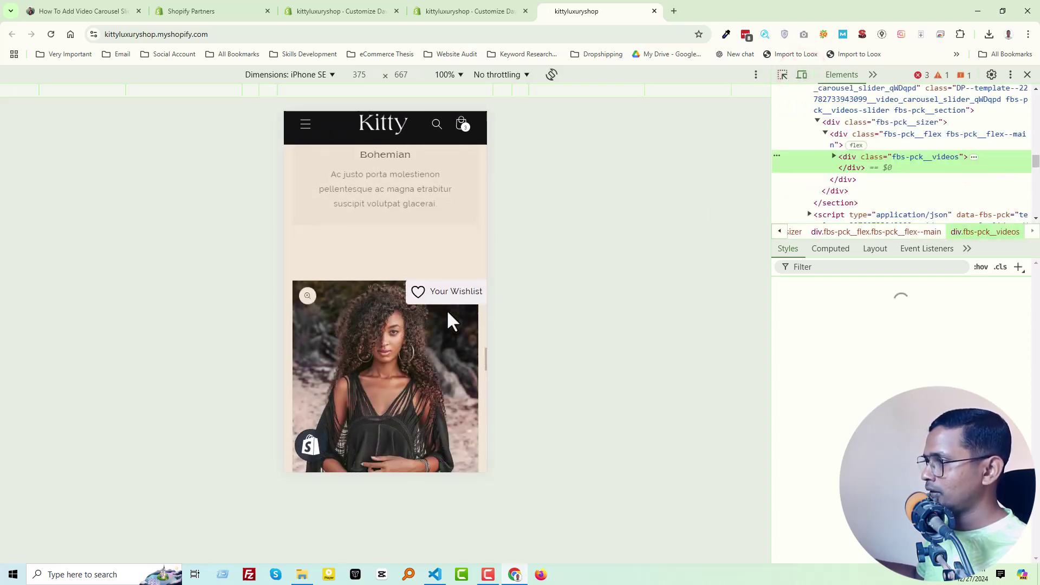
scroll(447, 314, down, 10)
scroll(447, 314, down, 10)
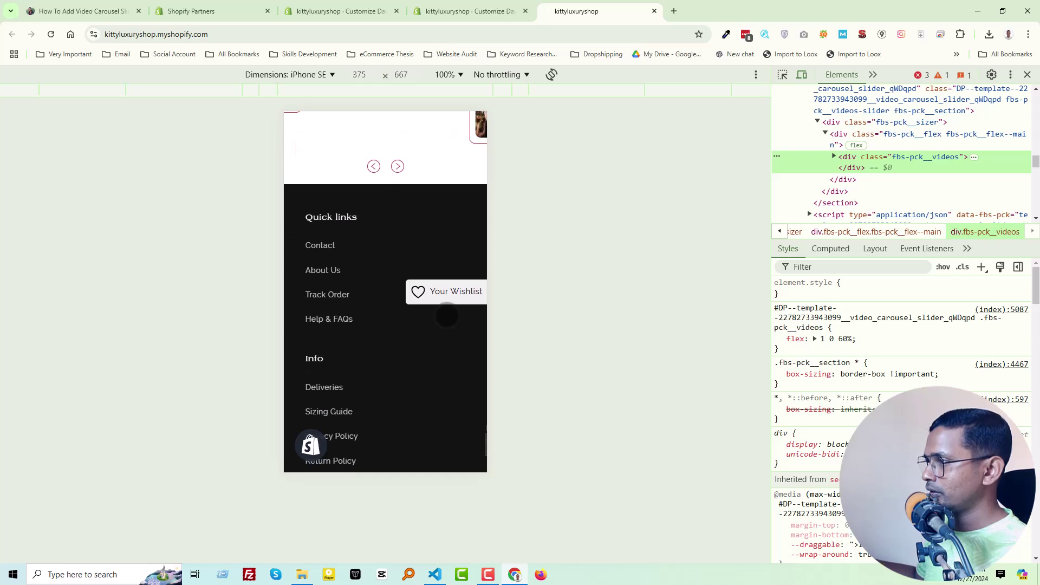
scroll(447, 316, up, 5)
scroll(446, 315, up, 3)
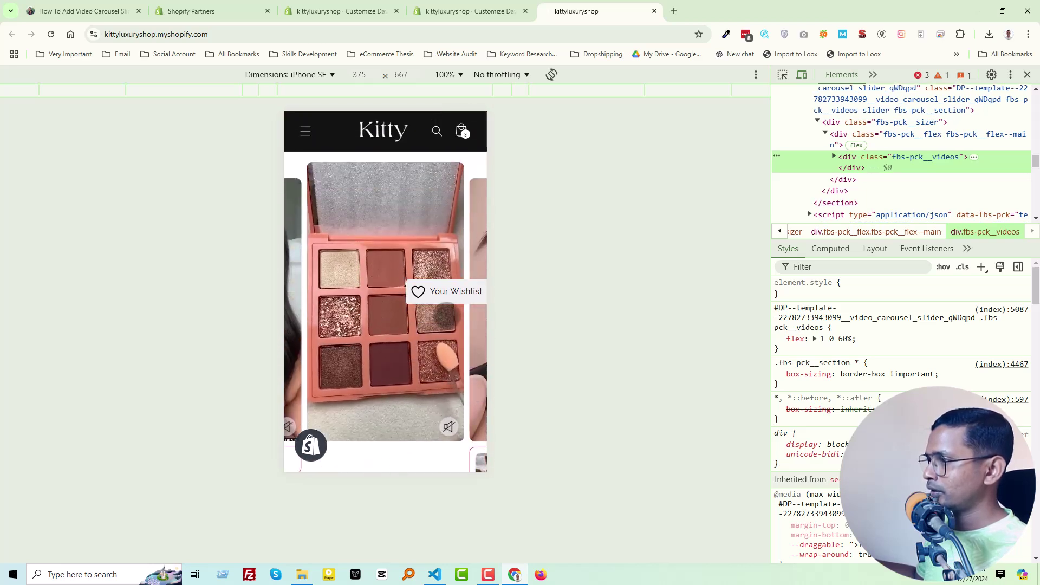
scroll(390, 454, down, 1)
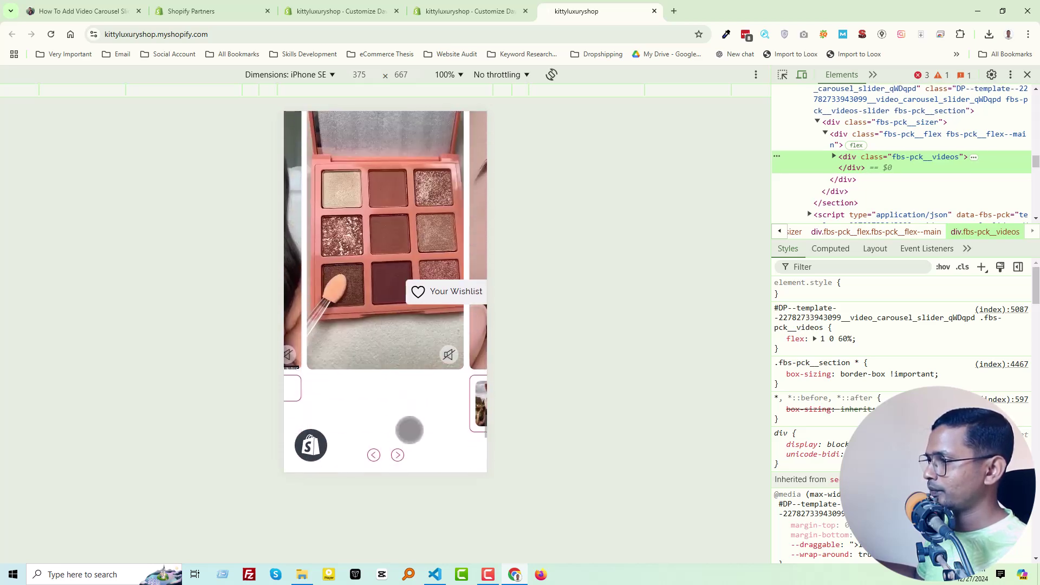
Advance the carousel through several videos in the mobile preview, and return the storefront to the full desktop view
click(401, 458)
click(401, 459)
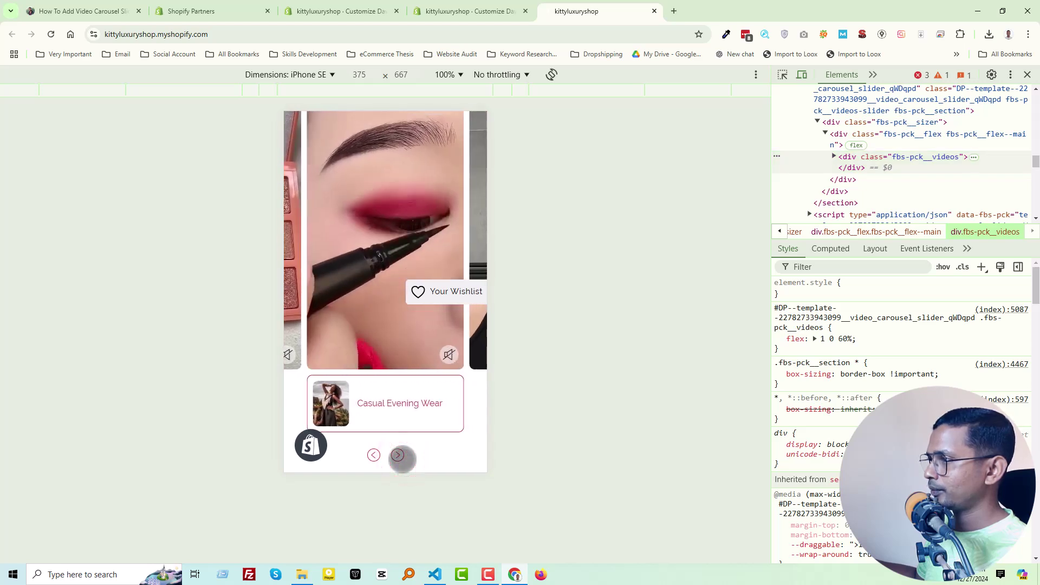
click(401, 458)
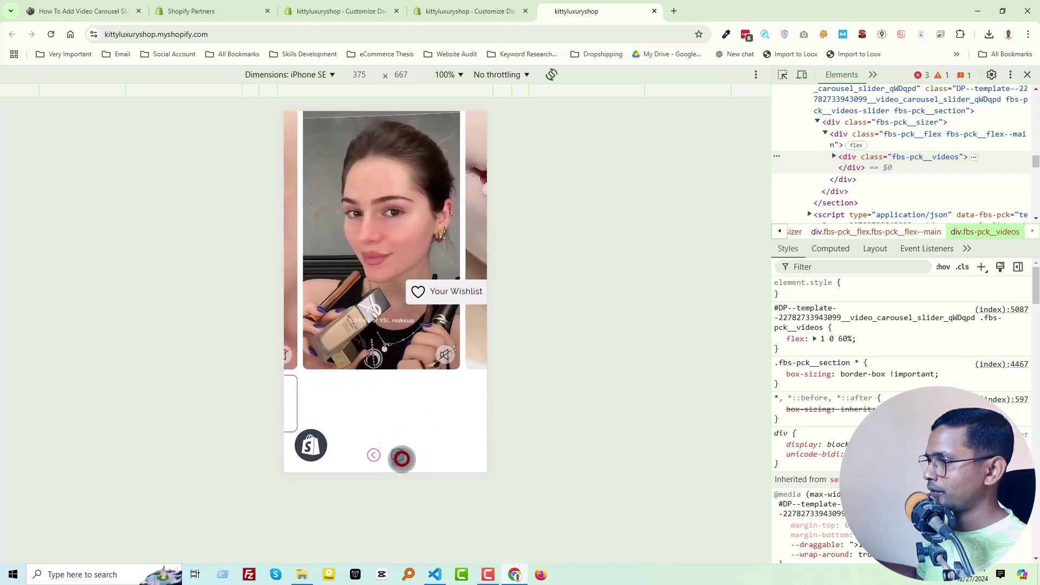
click(402, 458)
click(401, 458)
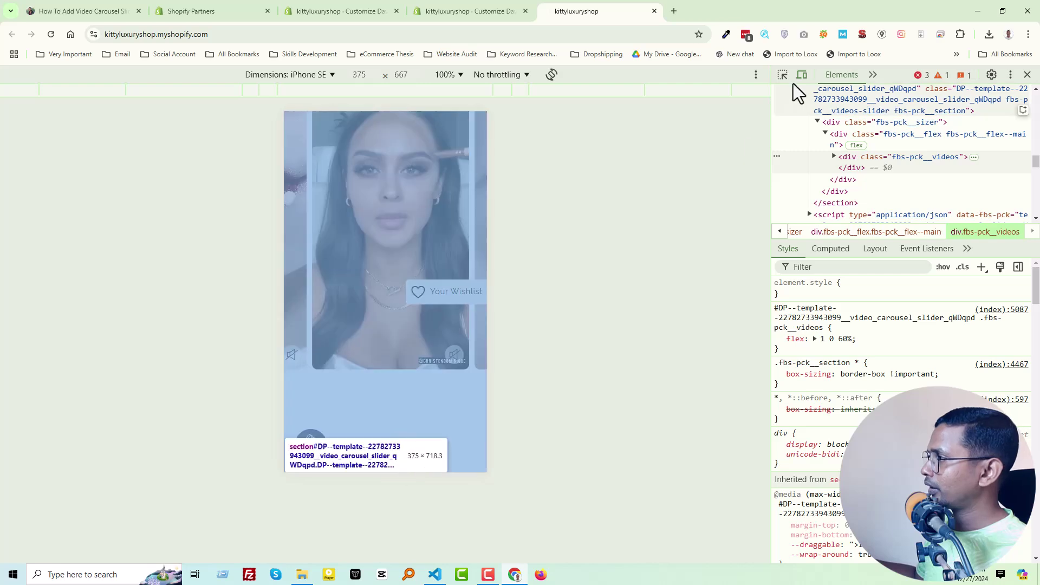
click(802, 75)
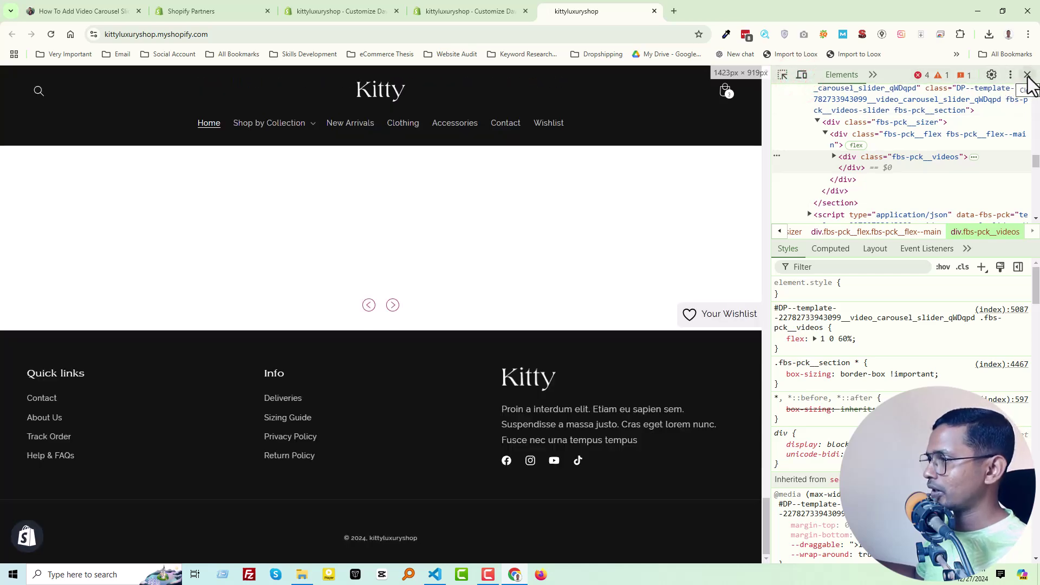
click(1028, 75)
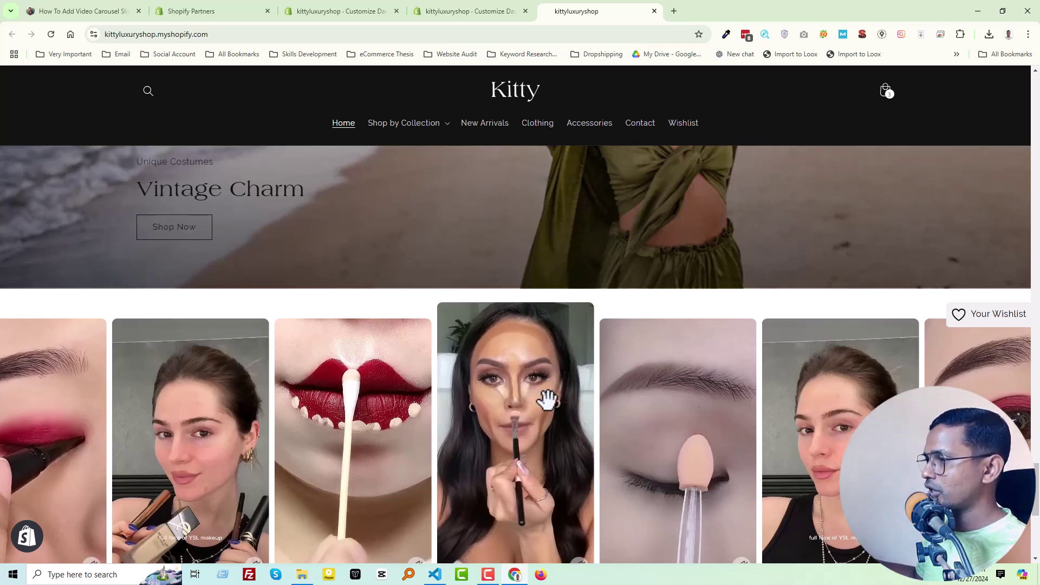
View the carousel on the desktop storefront, and exit the kittyluxuryshop theme editor
scroll(546, 399, down, 3)
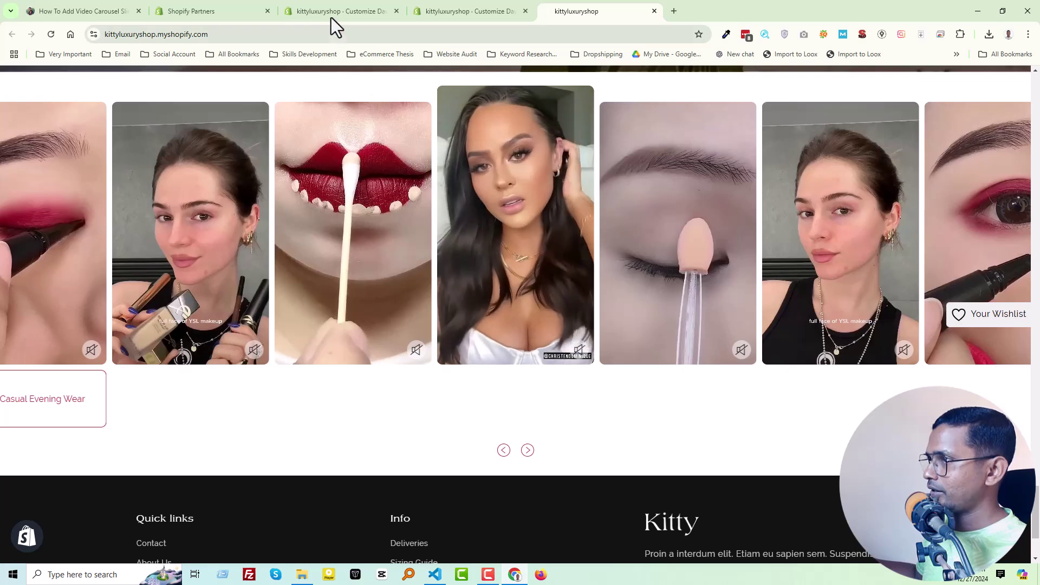
click(314, 7)
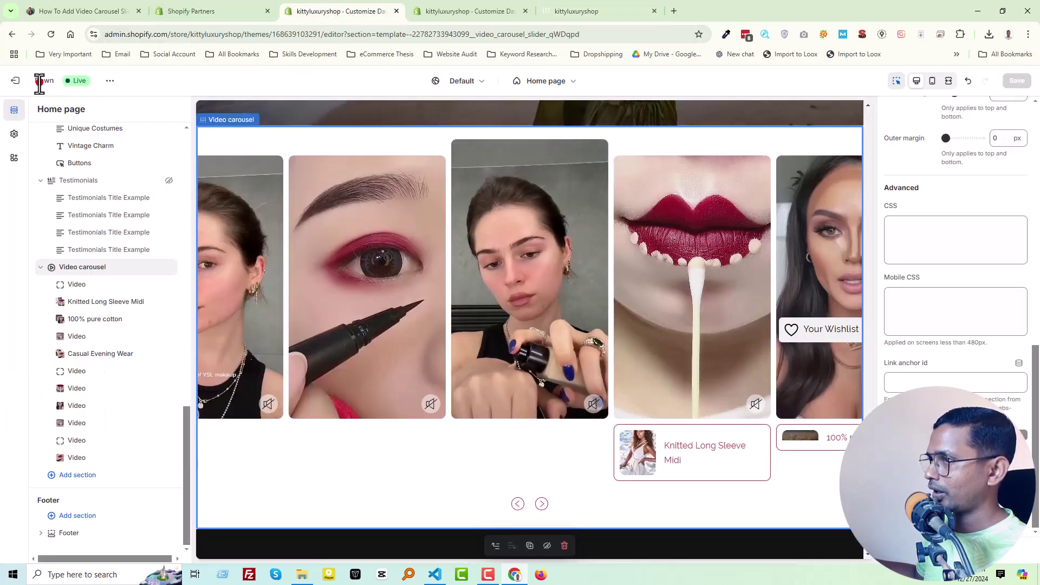
click(37, 81)
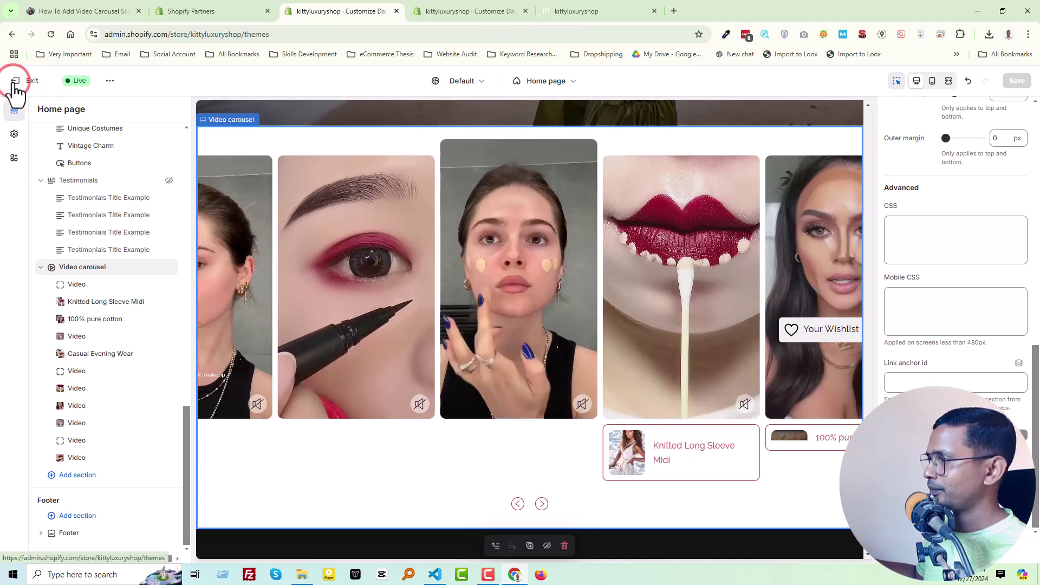
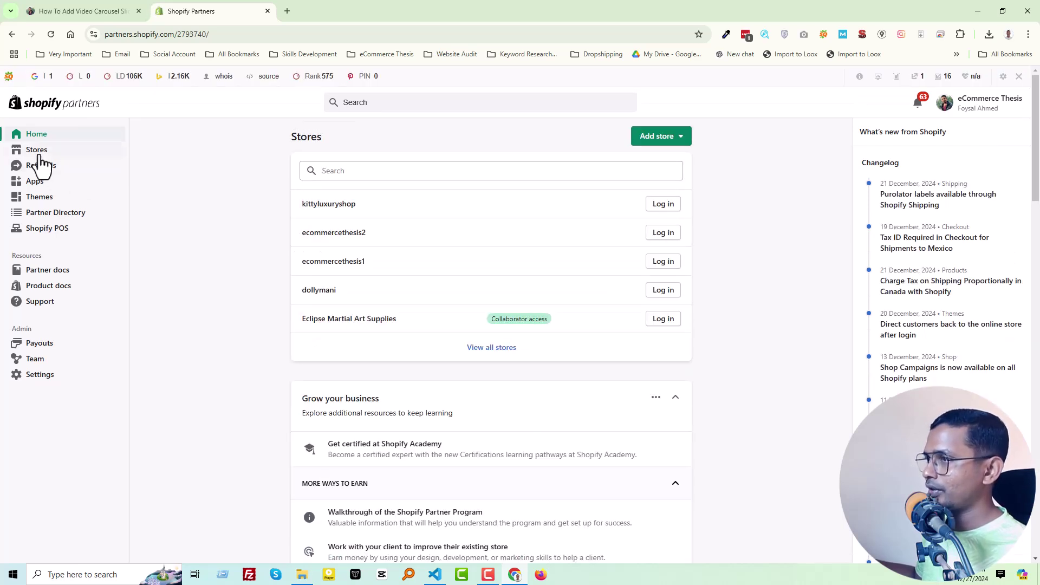
Log in to the ecommercethesis1 store from Shopify Partners and open its storefront and its Online Store themes
click(37, 135)
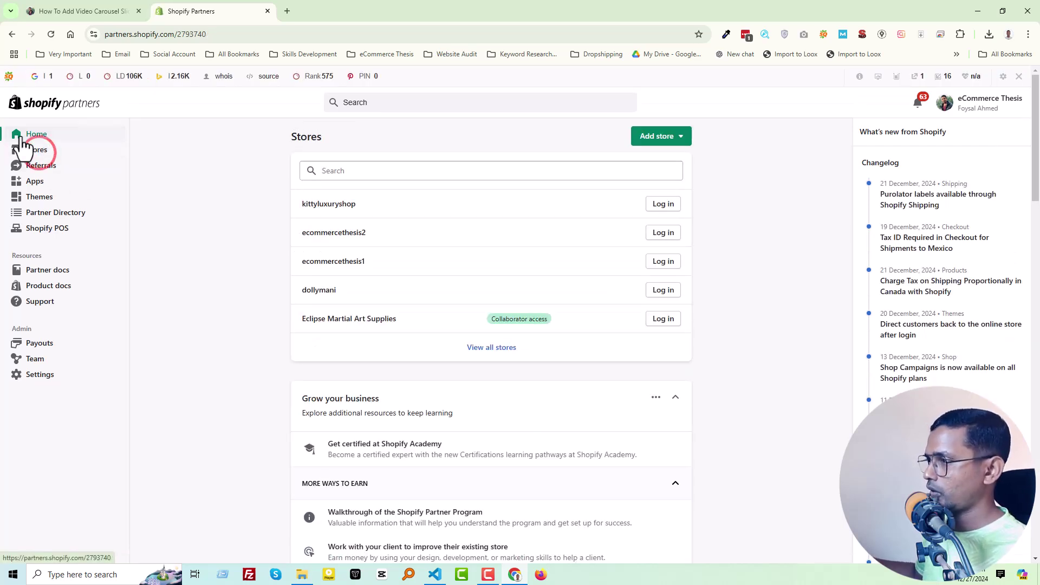
click(663, 263)
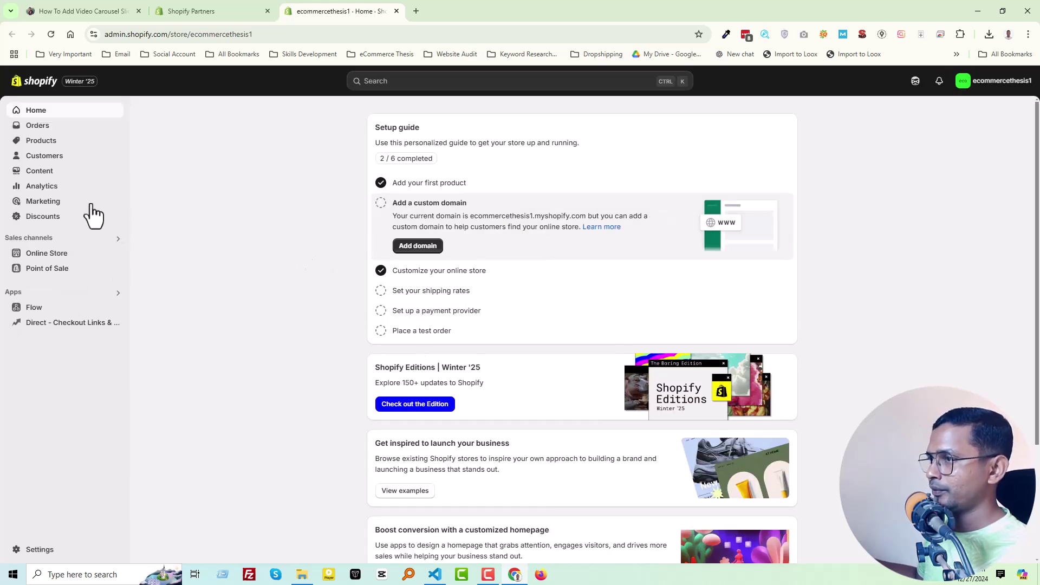
click(116, 252)
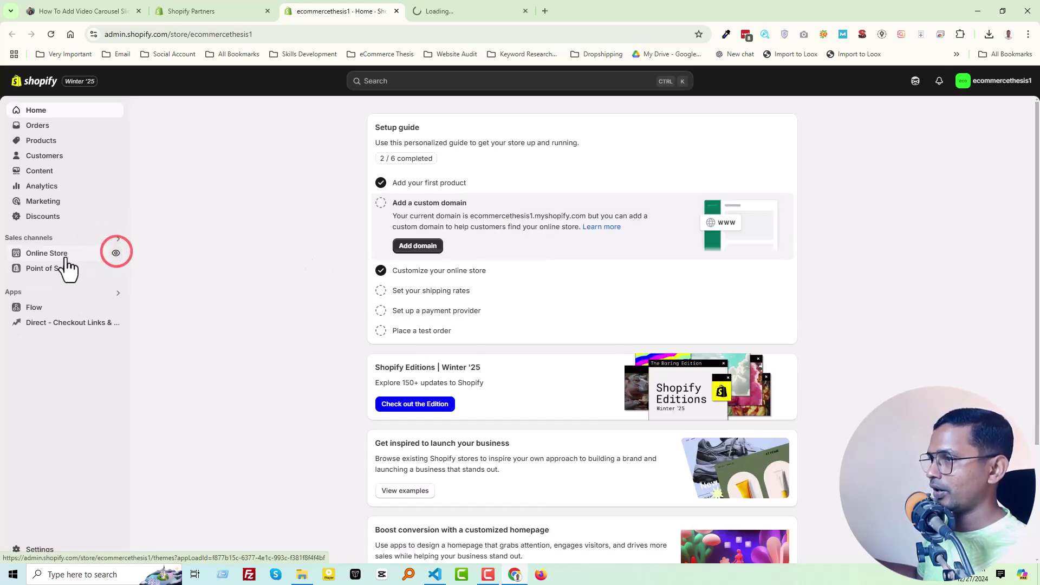
click(64, 255)
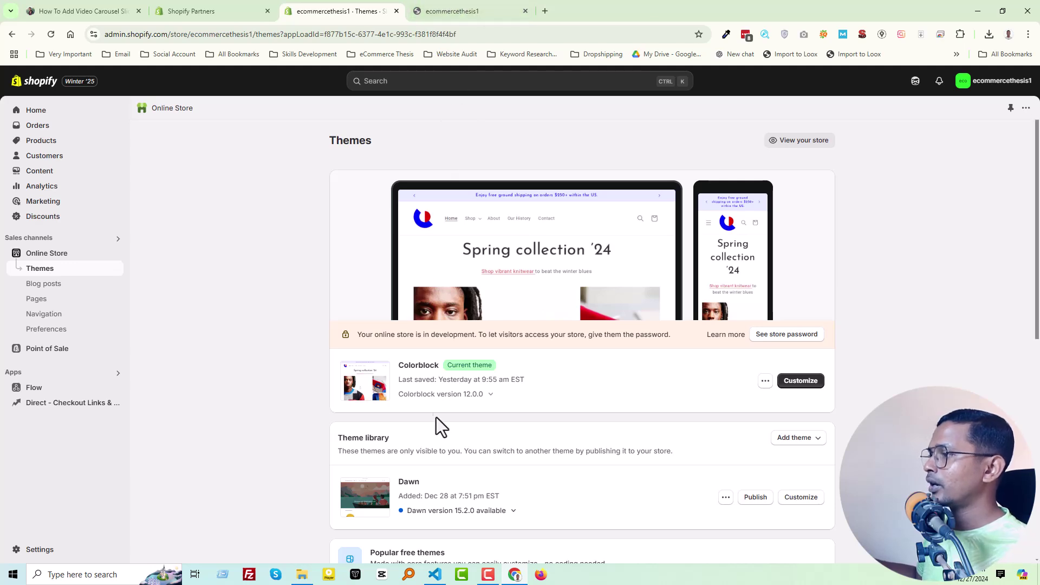
Look through the ecommercethesis1 storefront's home page from its image sections to the footer and back up
click(462, 10)
scroll(576, 436, down, 15)
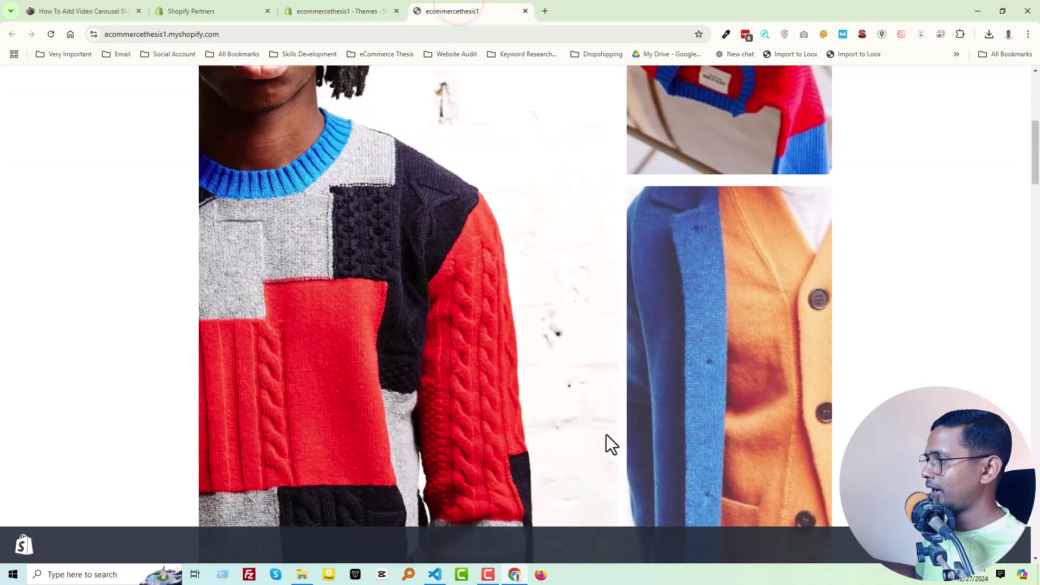
scroll(574, 487, down, 15)
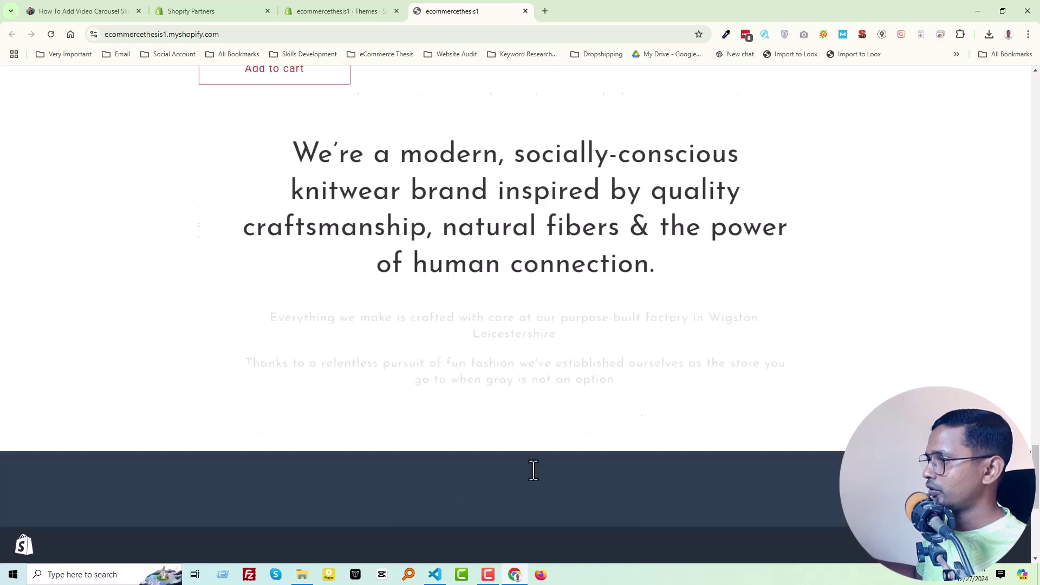
scroll(499, 455, up, 7)
scroll(367, 265, up, 15)
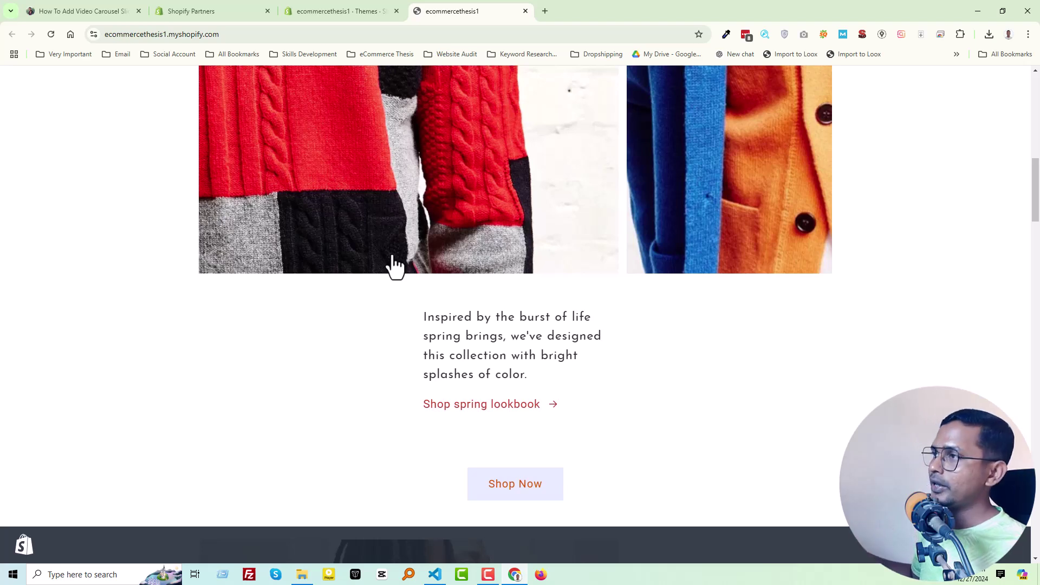
Switch to the article How To Add Video Carousel Slider in Shopify Without APP and select its web address
click(69, 11)
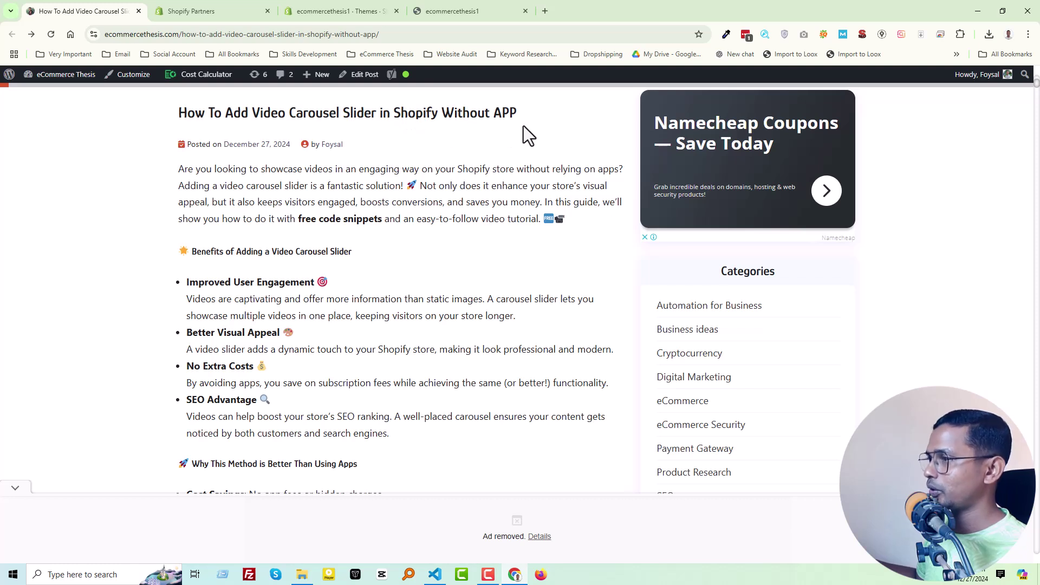
click(325, 34)
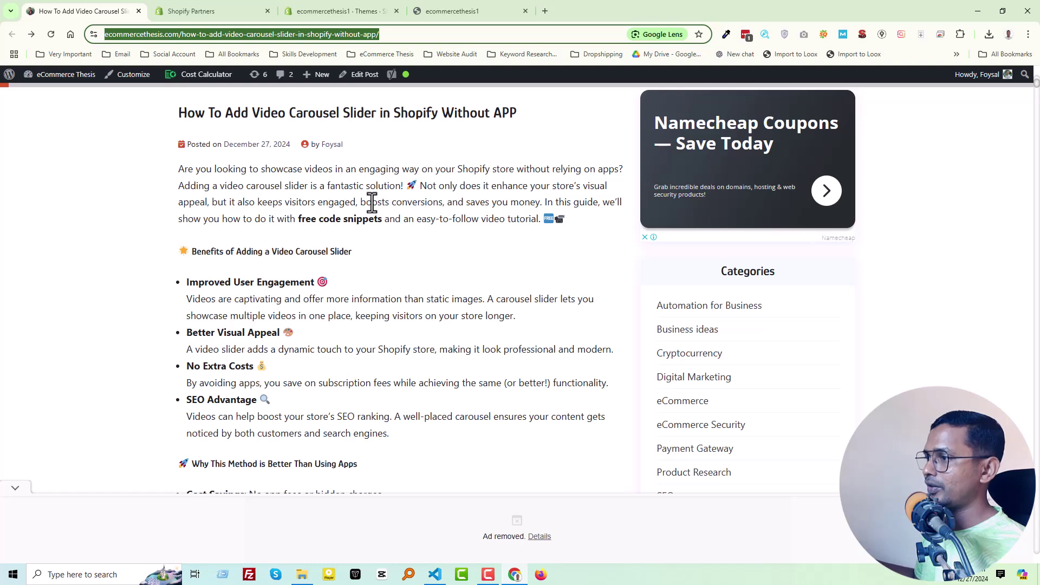
Find Step1 in the article, and open the ecommercethesis1 store's Colorblock theme in the code editor
scroll(372, 204, down, 9)
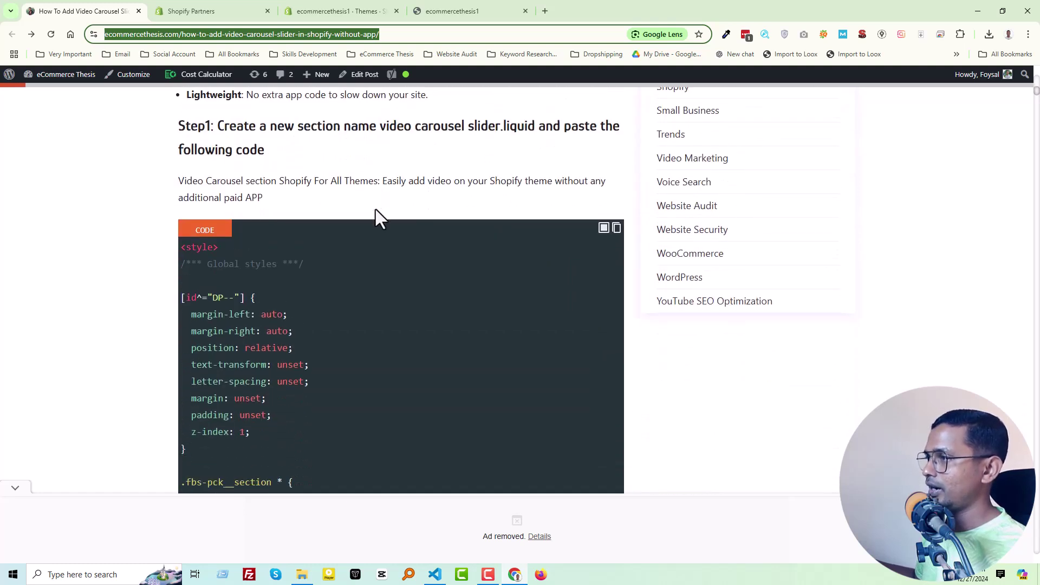
scroll(375, 209, up, 1)
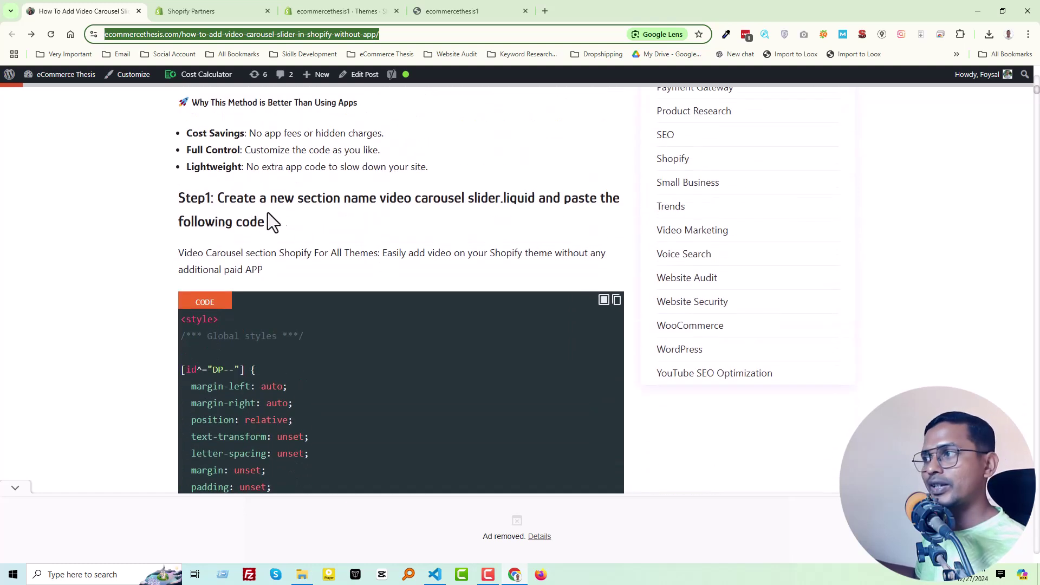
click(309, 9)
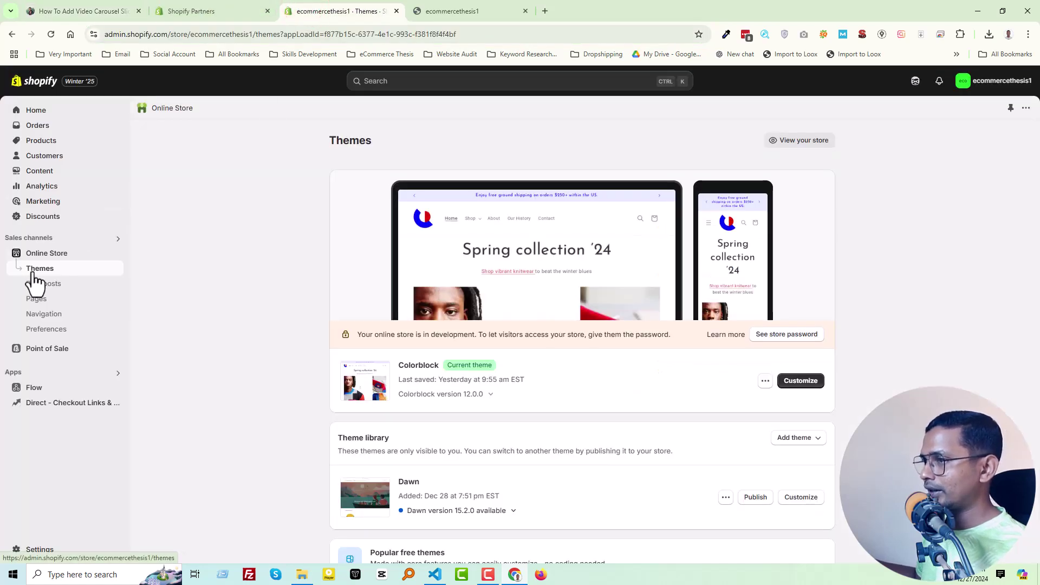
click(763, 381)
click(696, 483)
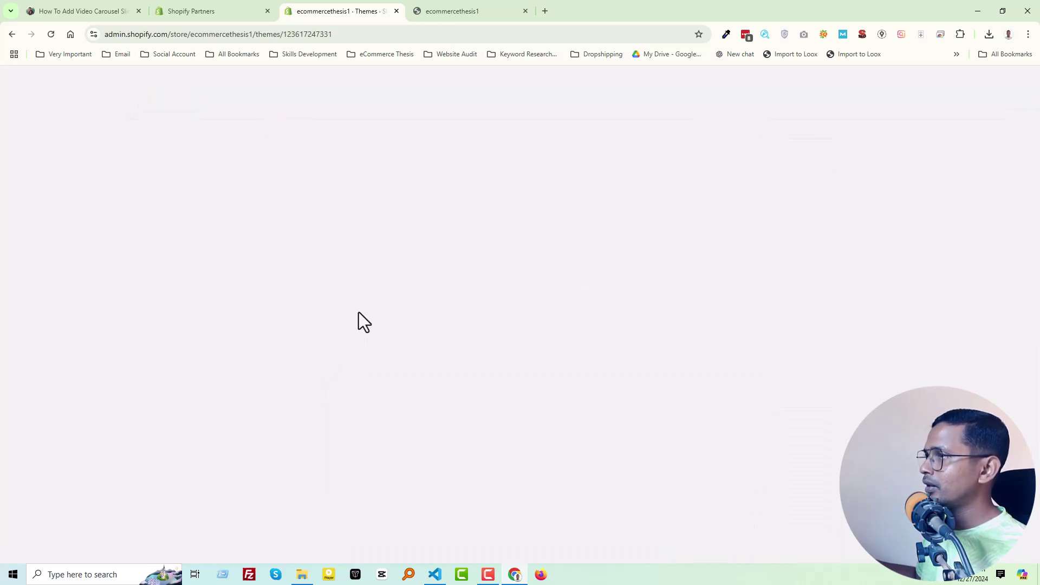
Return to the article, dismiss the ad, and copy the section name "video carousel slider.liquid" from the Step1 heading
click(83, 7)
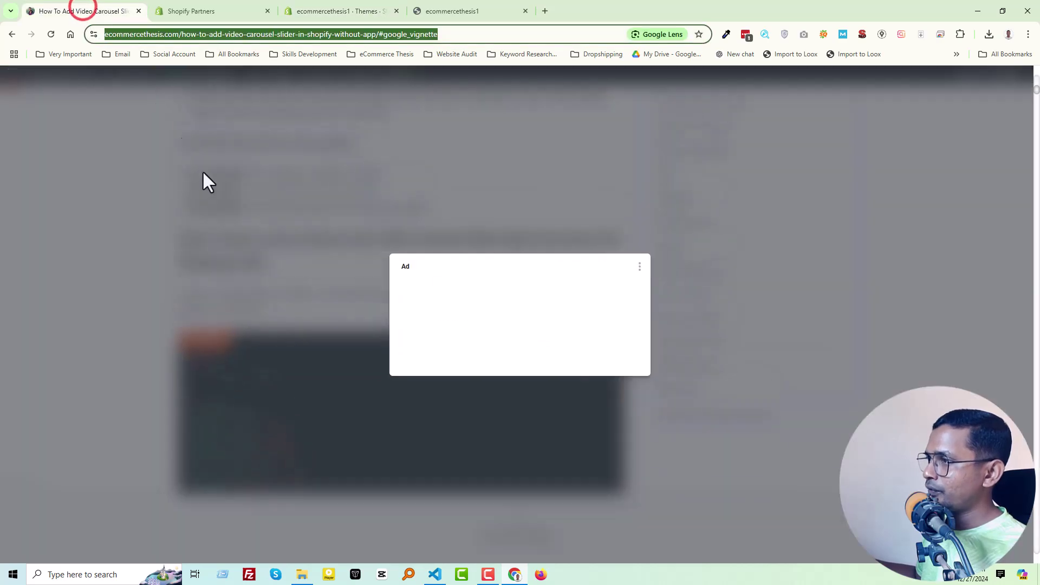
click(542, 352)
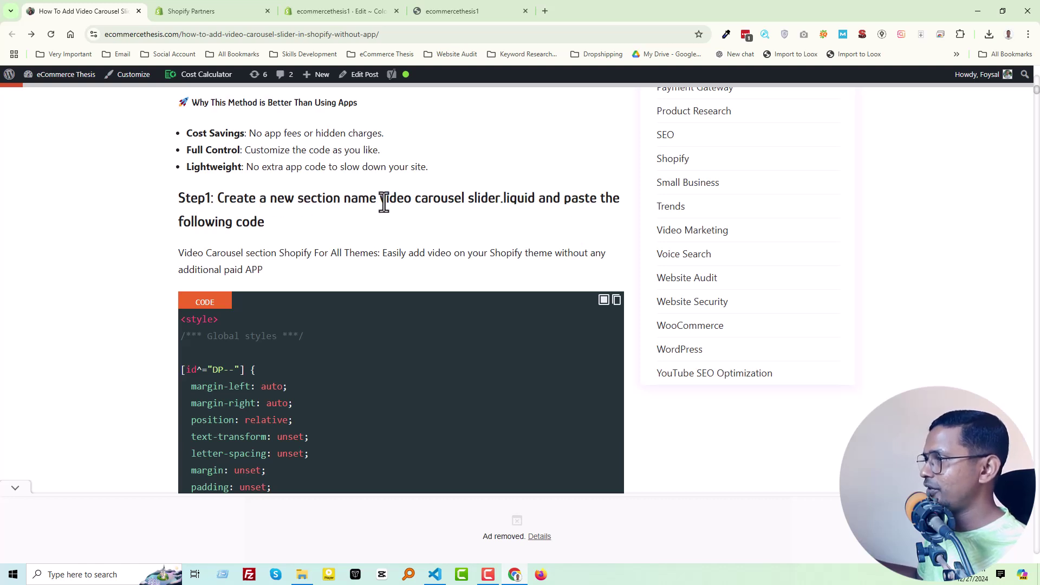
drag(381, 203, 537, 203)
right_click(486, 203)
click(511, 212)
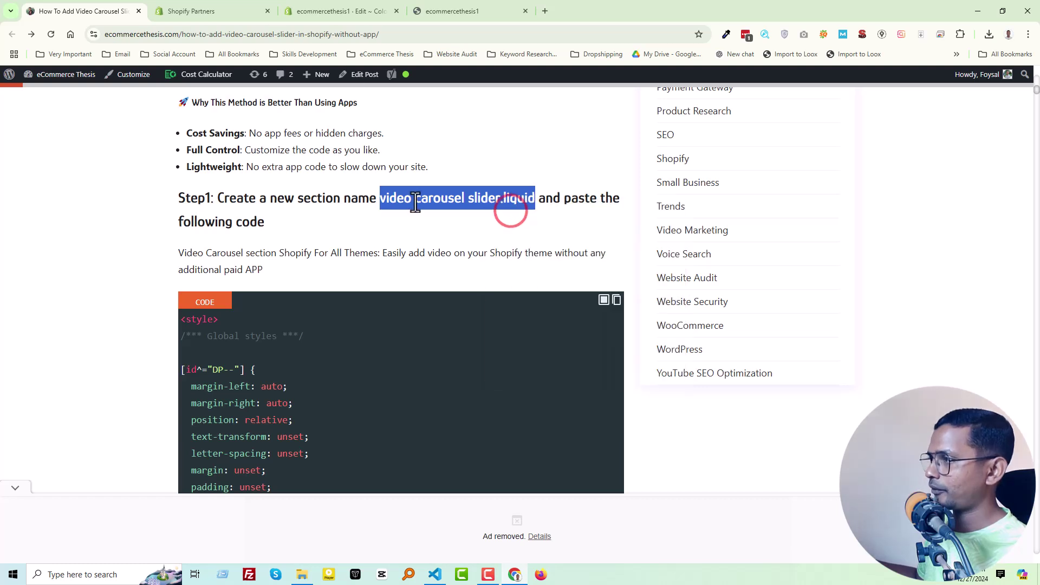
Create a new liquid section named video-carousel-slider in the Colorblock theme's sections folder
click(323, 11)
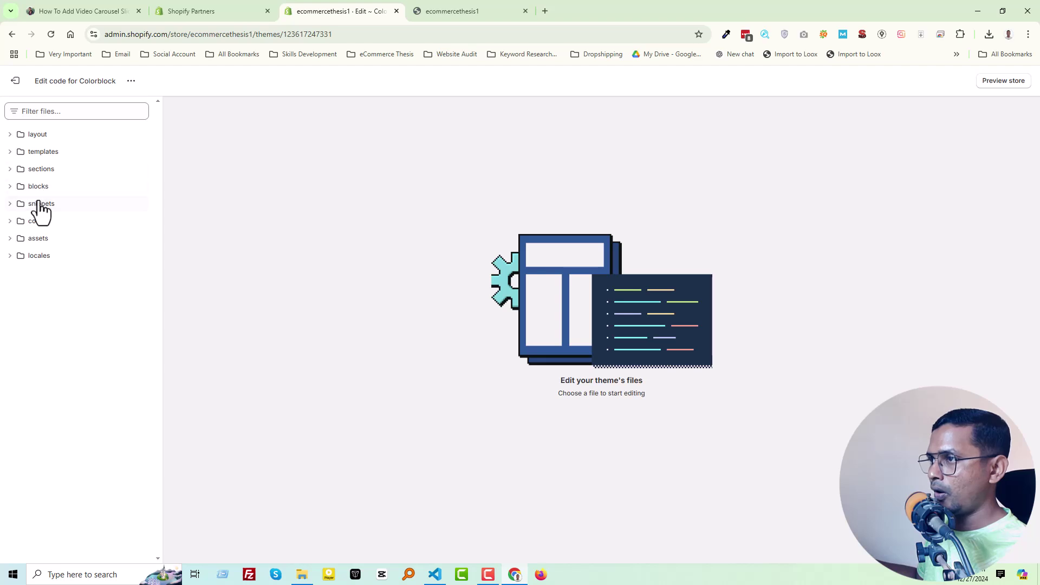
click(9, 169)
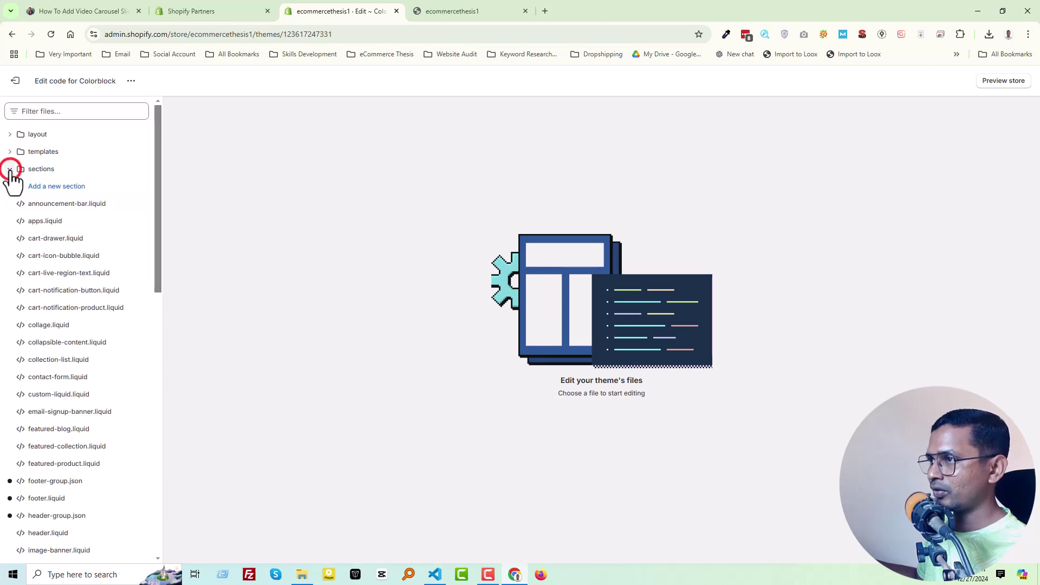
click(59, 186)
click(388, 336)
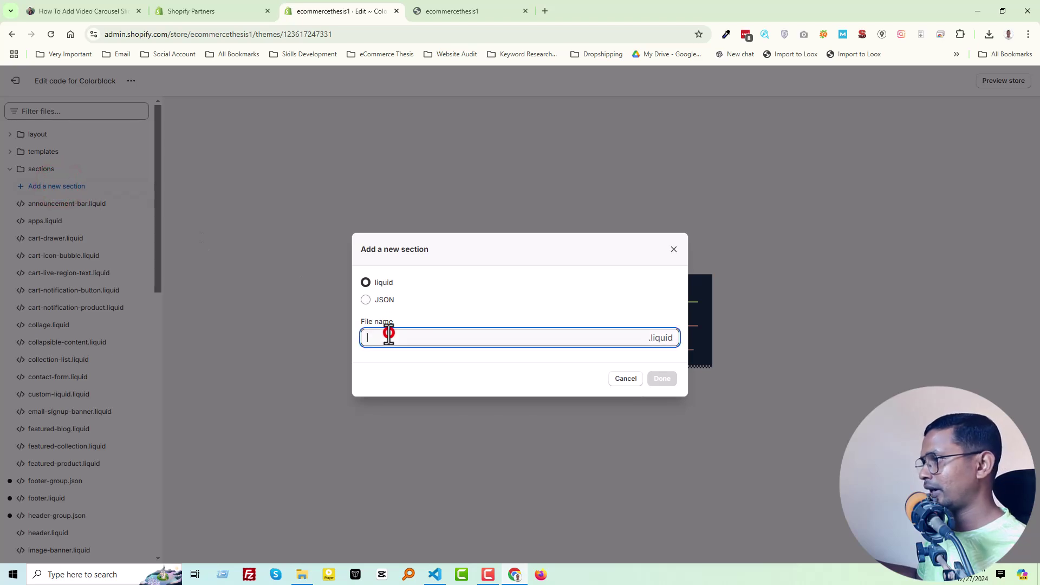
key(ctrl+v)
click(388, 338)
key(BackSpace)
text(-)
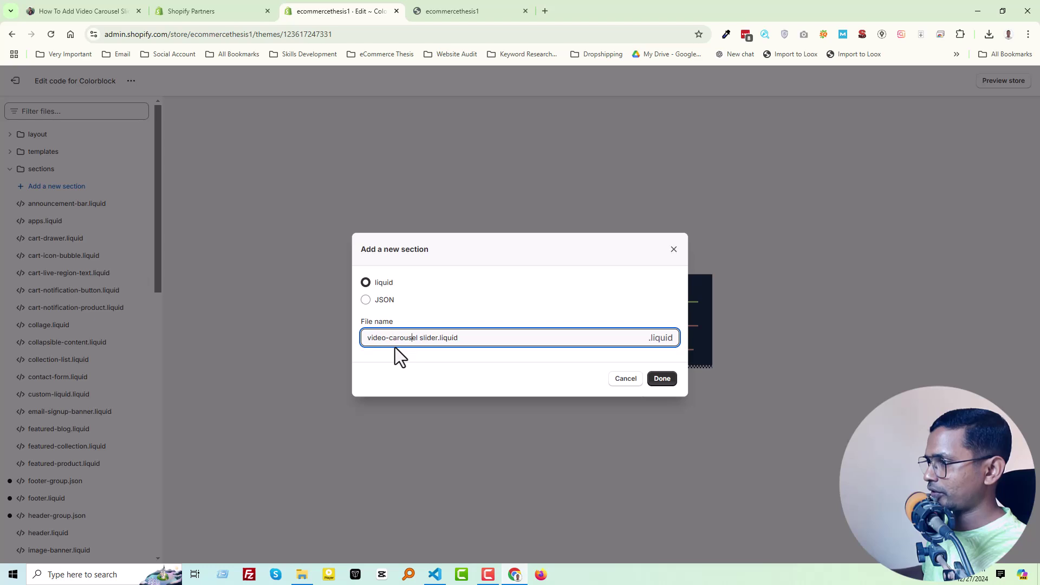
key(Delete)
text(-)
click(514, 303)
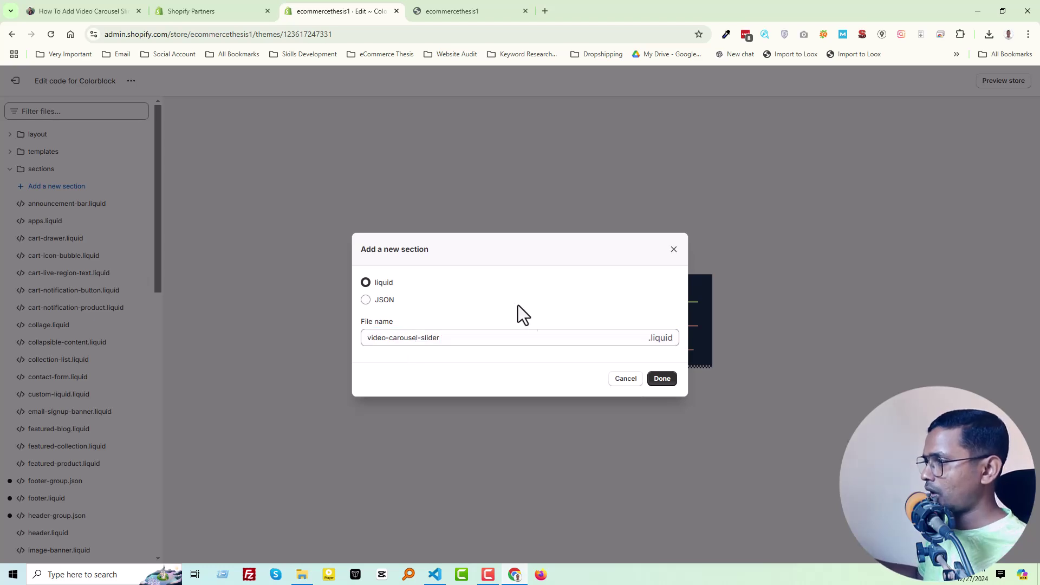
click(662, 379)
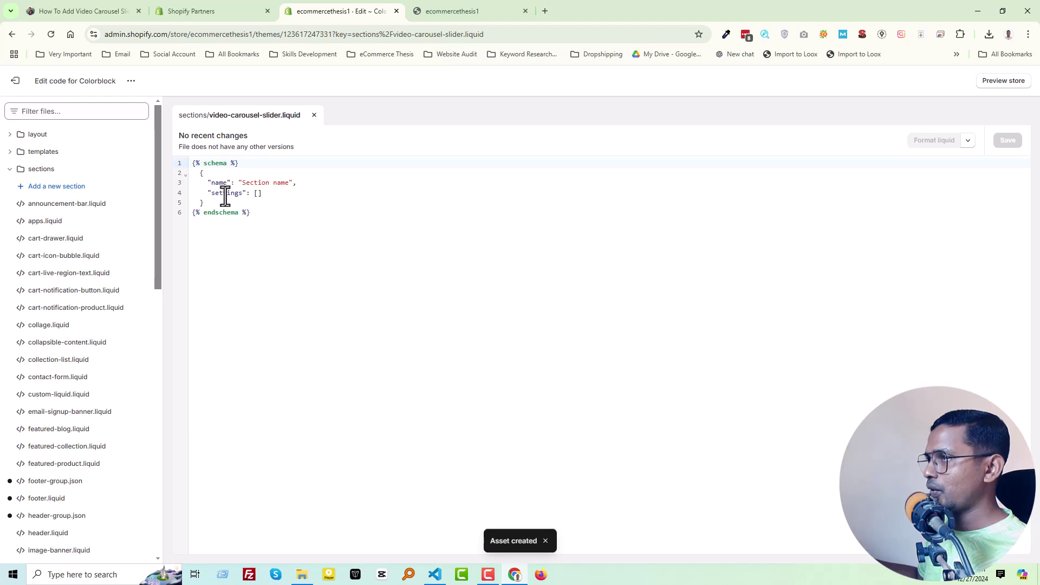
Open the Colorblock theme's customizer in a separate browser tab, keeping the code editor open
key(ctrl+t)
key(ctrl+v)
key(Return)
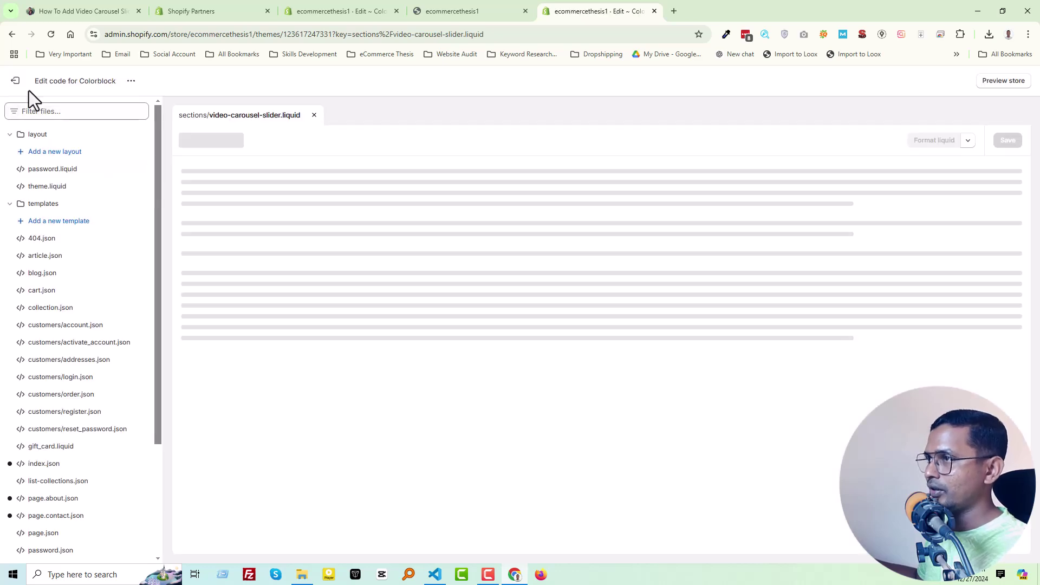
click(15, 81)
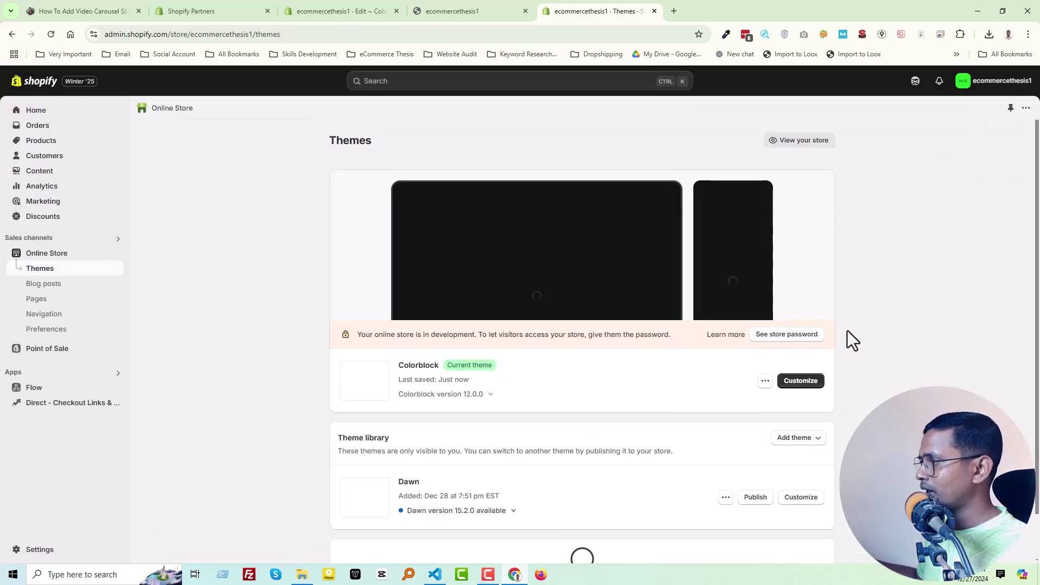
click(802, 380)
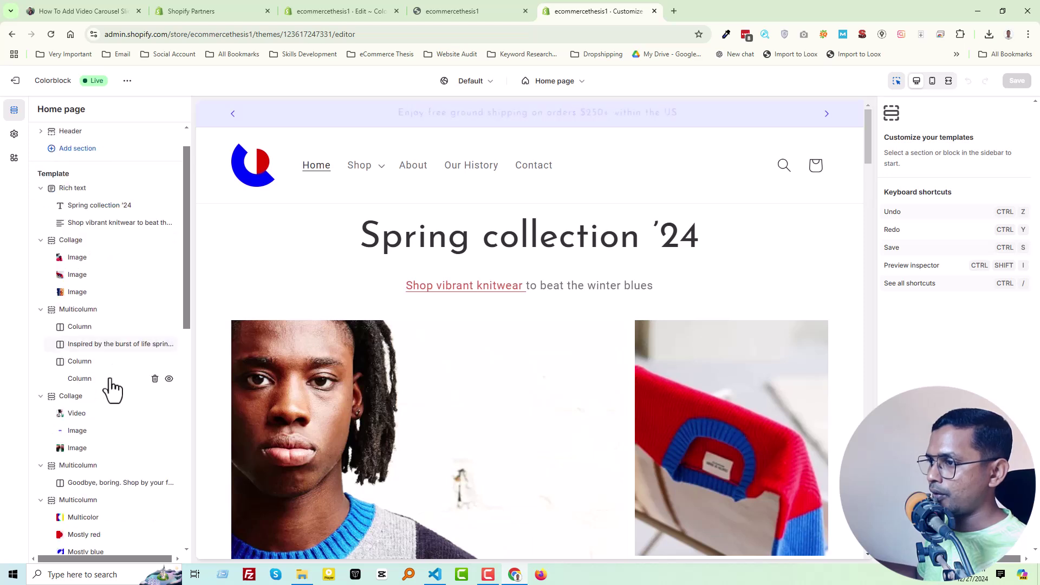
Look through the sections that can be added to the Home page template below the last Rich text section
scroll(110, 401, down, 5)
scroll(89, 483, down, 5)
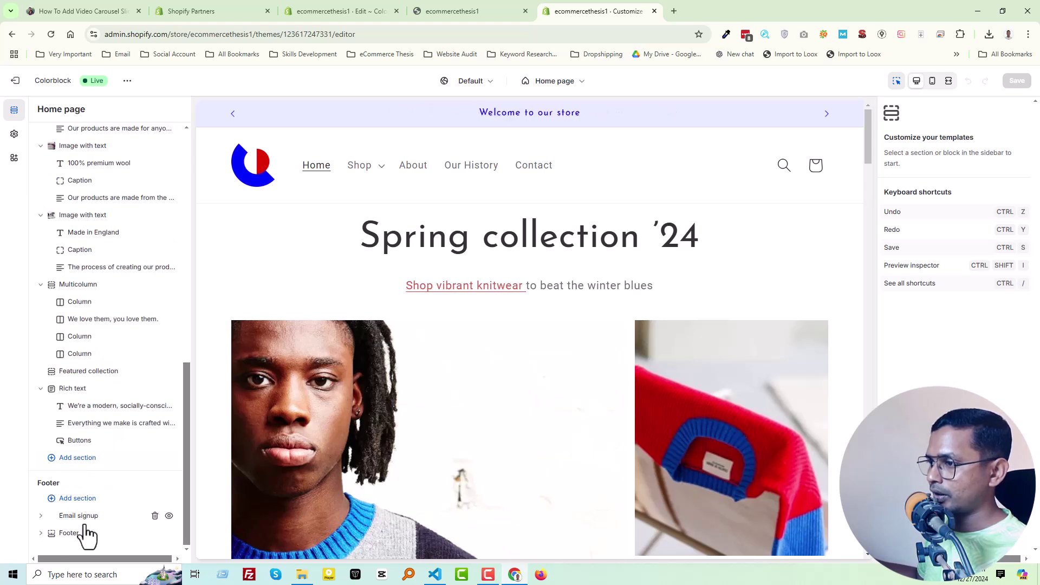
click(88, 459)
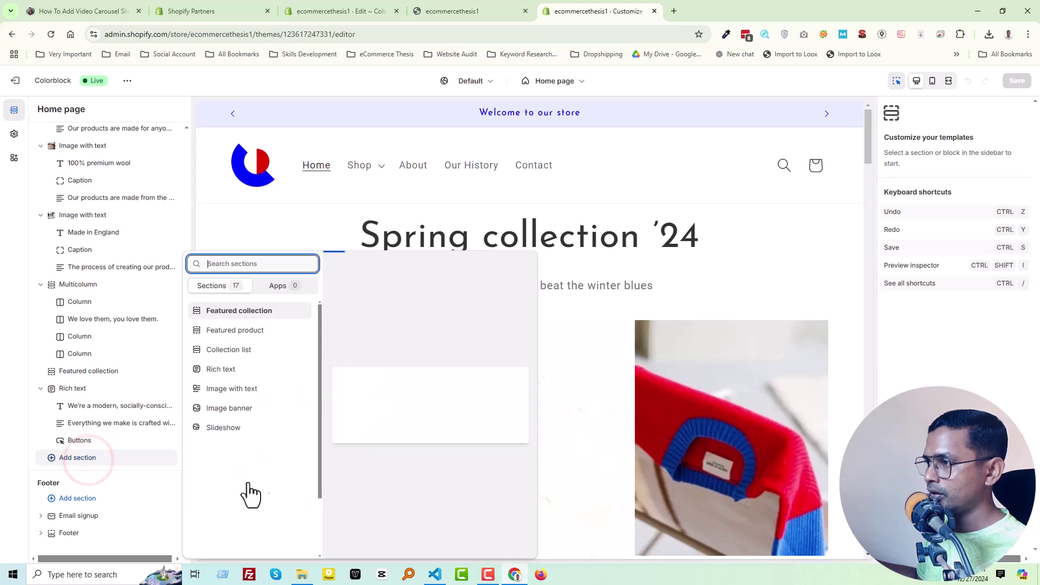
scroll(225, 536, down, 2)
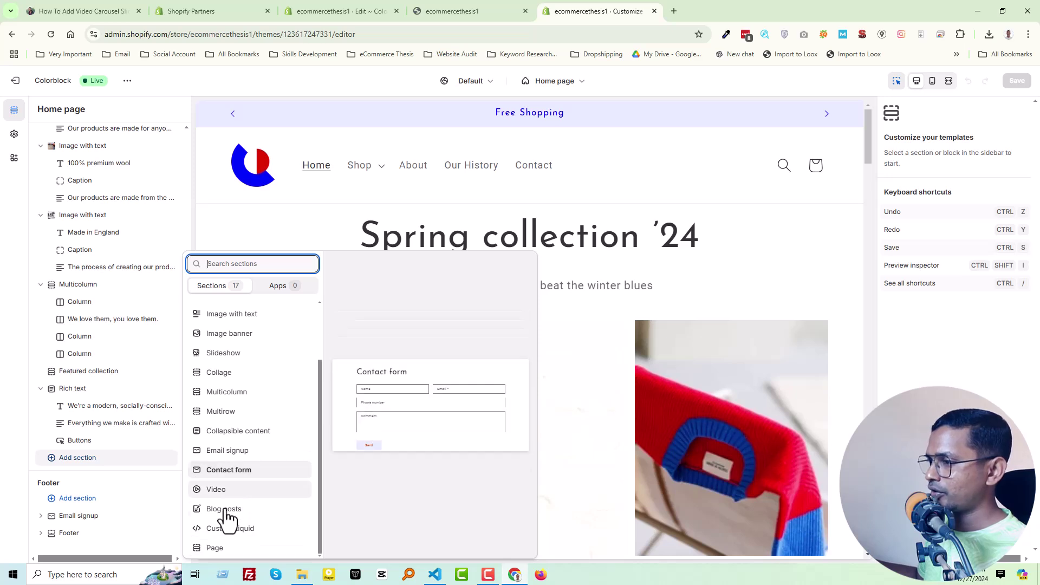
scroll(240, 401, up, 2)
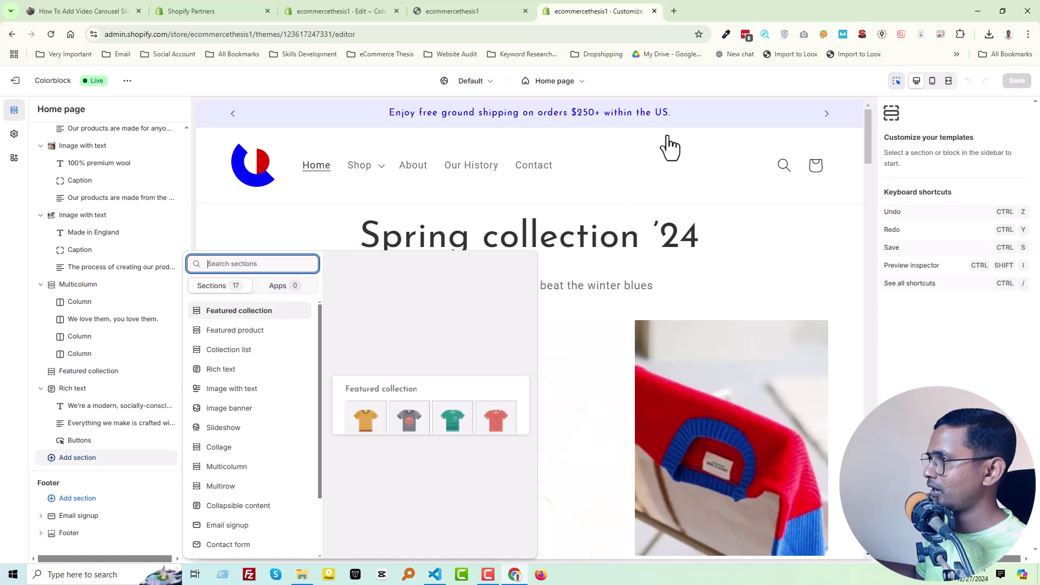
Look through the ecommercethesis1 storefront's home page down to the footer and return to the top
click(504, 10)
scroll(662, 320, down, 20)
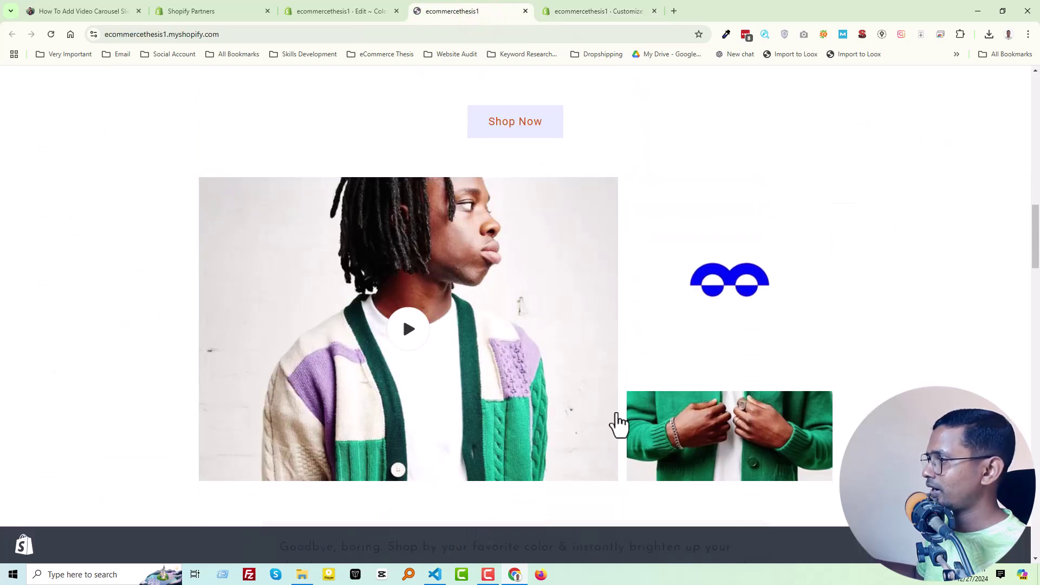
scroll(444, 405, down, 20)
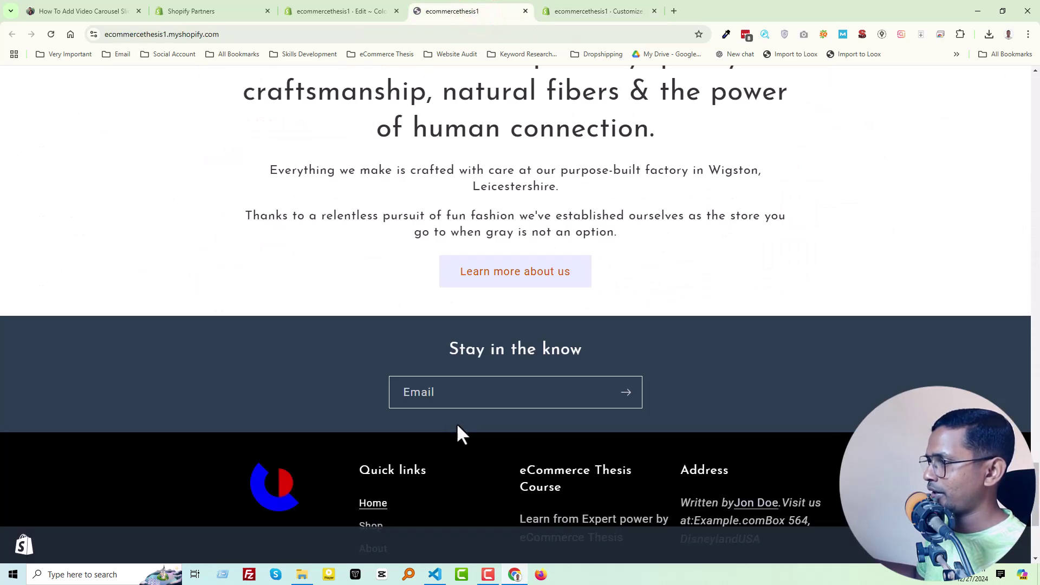
scroll(456, 424, up, 8)
scroll(459, 425, up, 20)
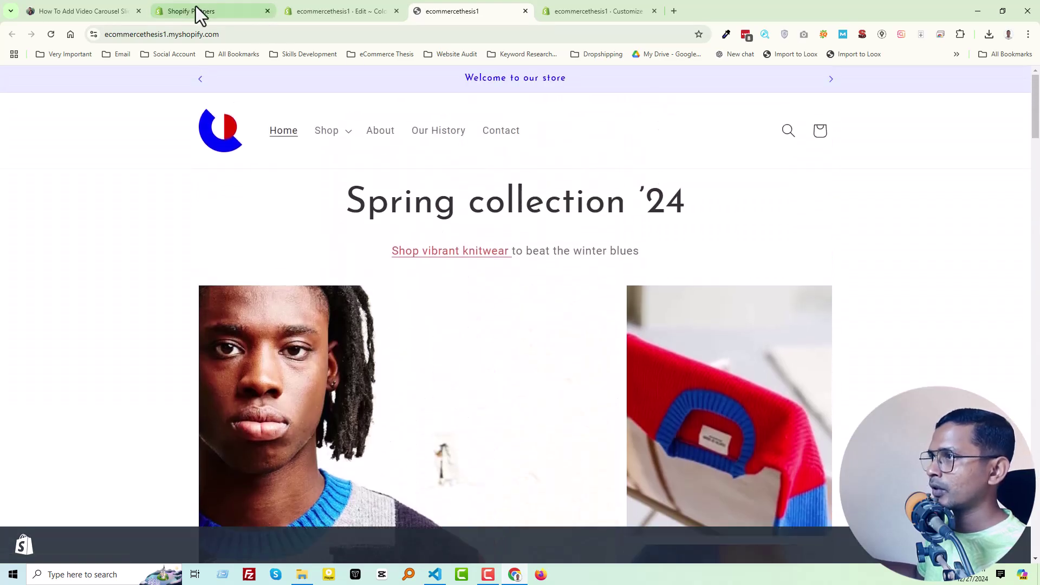
Check the new section file's default code, and copy the complete Step1 section code from the article
click(319, 11)
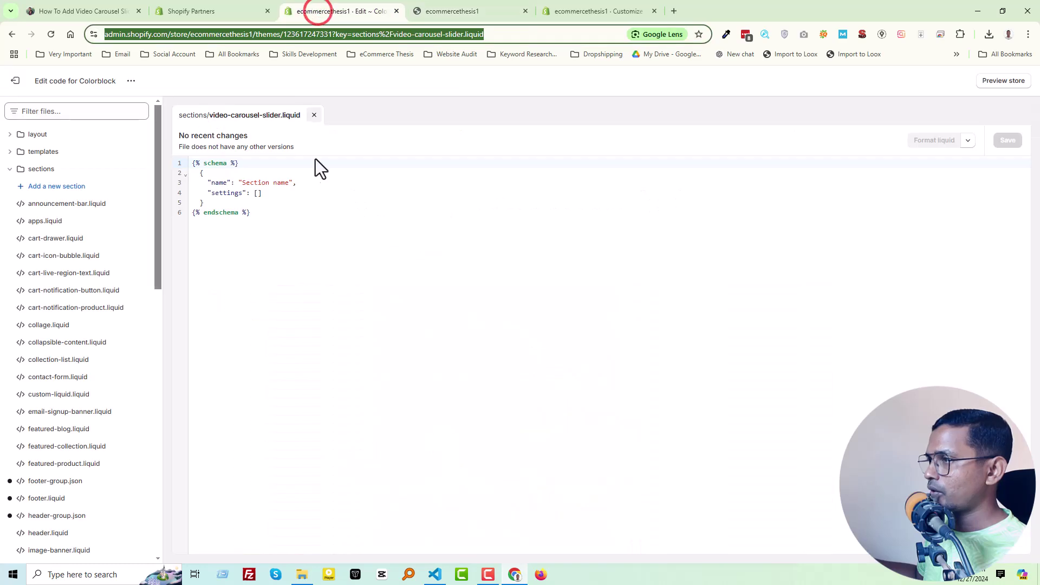
click(304, 192)
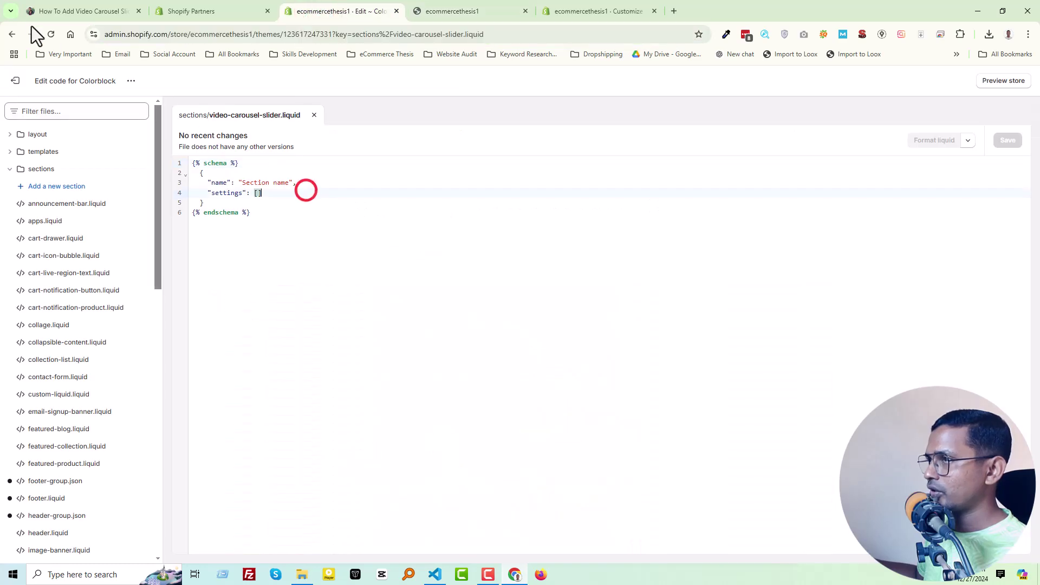
click(75, 12)
click(138, 258)
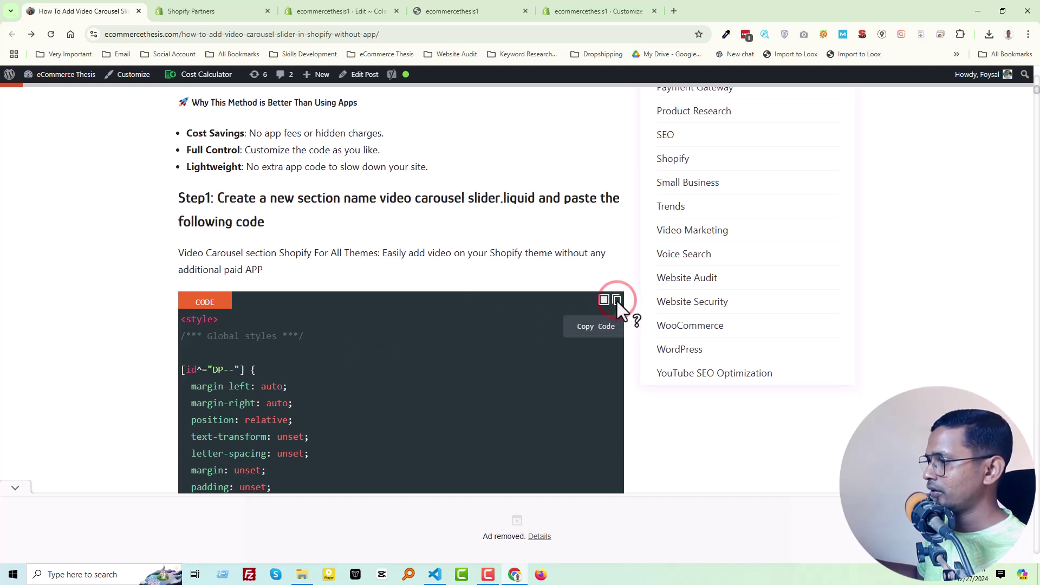
click(16, 493)
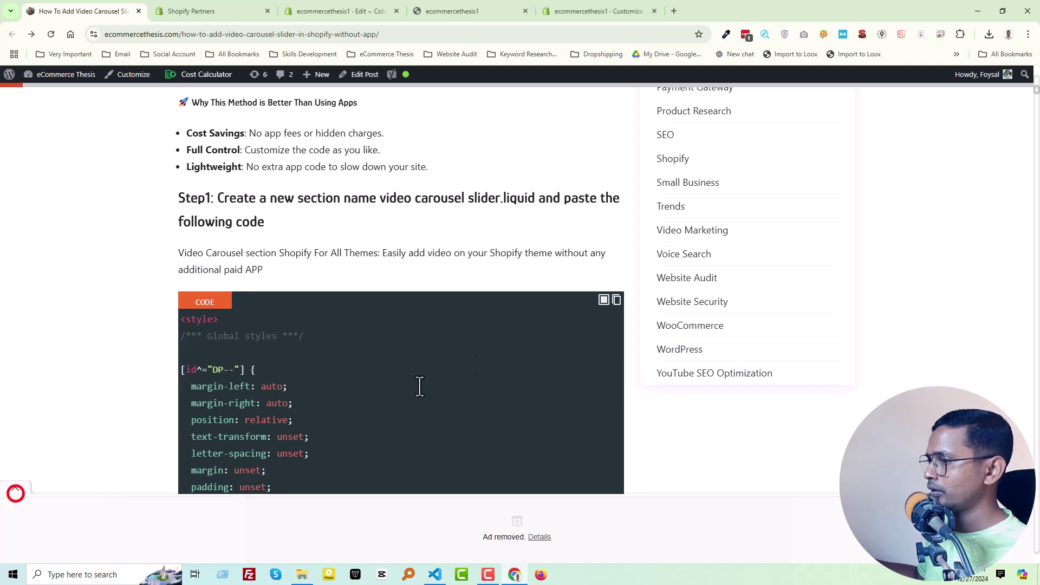
click(616, 299)
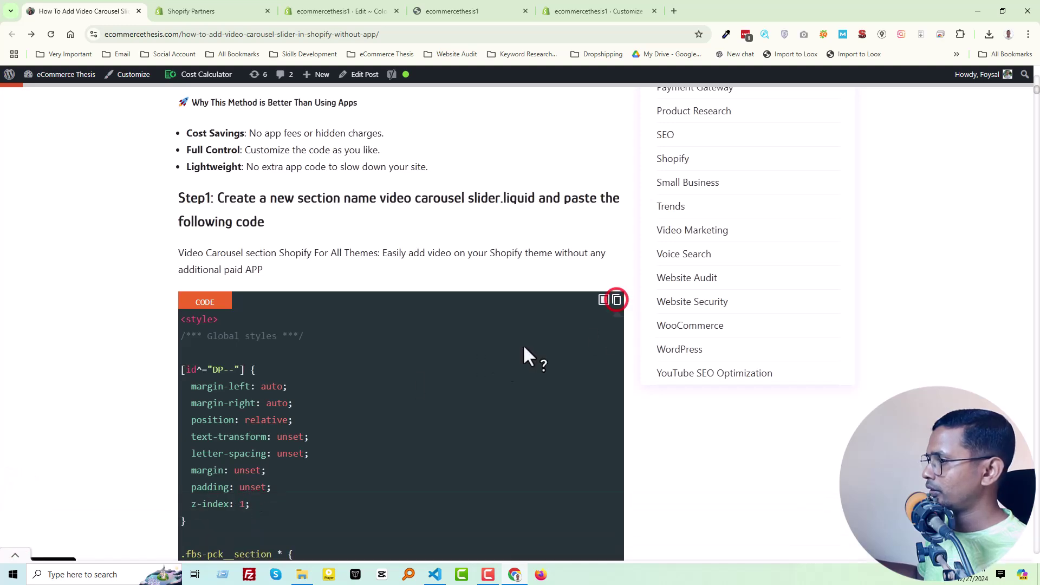
scroll(384, 394, down, 20)
scroll(391, 393, down, 15)
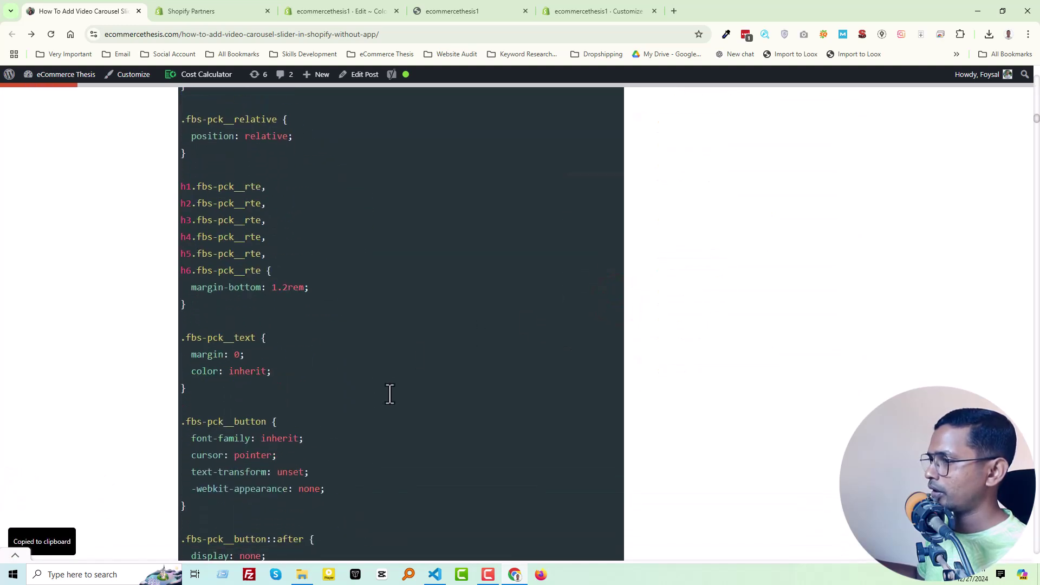
Replace all the default code in video-carousel-slider.liquid with the copied article code and save the file
click(355, 11)
click(276, 215)
key(ctrl+a)
key(BackSpace)
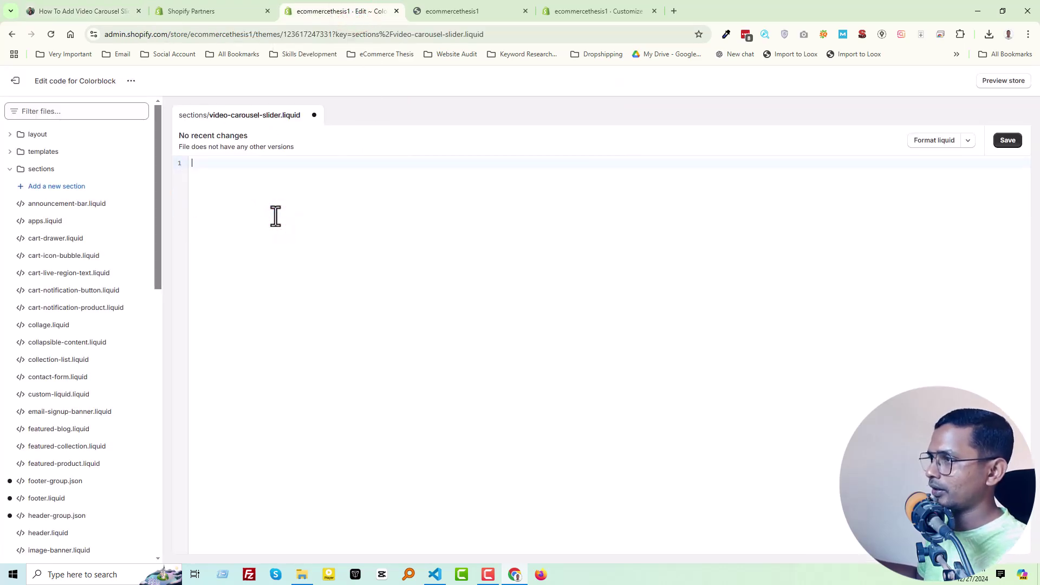
right_click(253, 170)
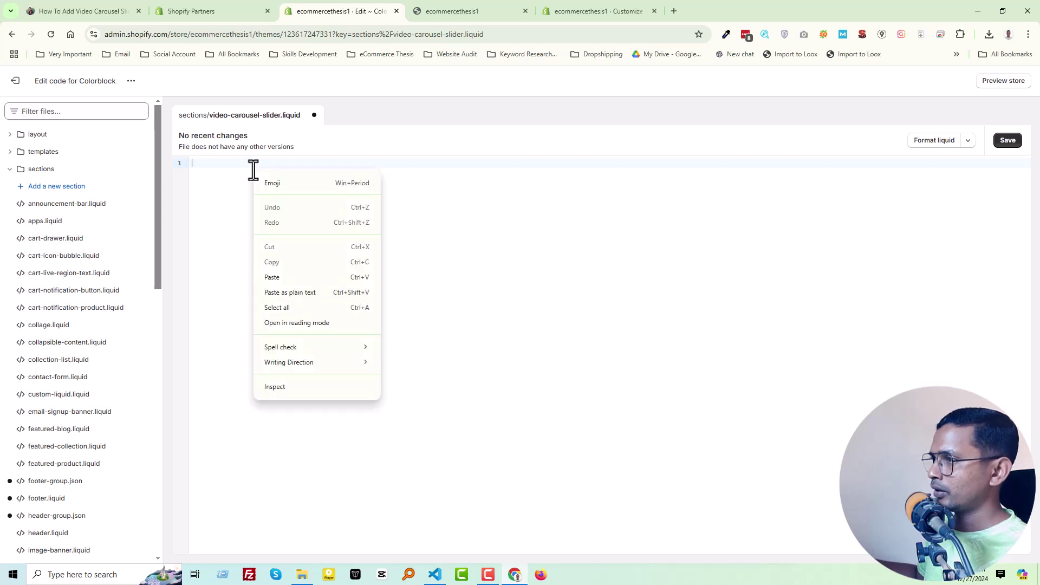
click(273, 278)
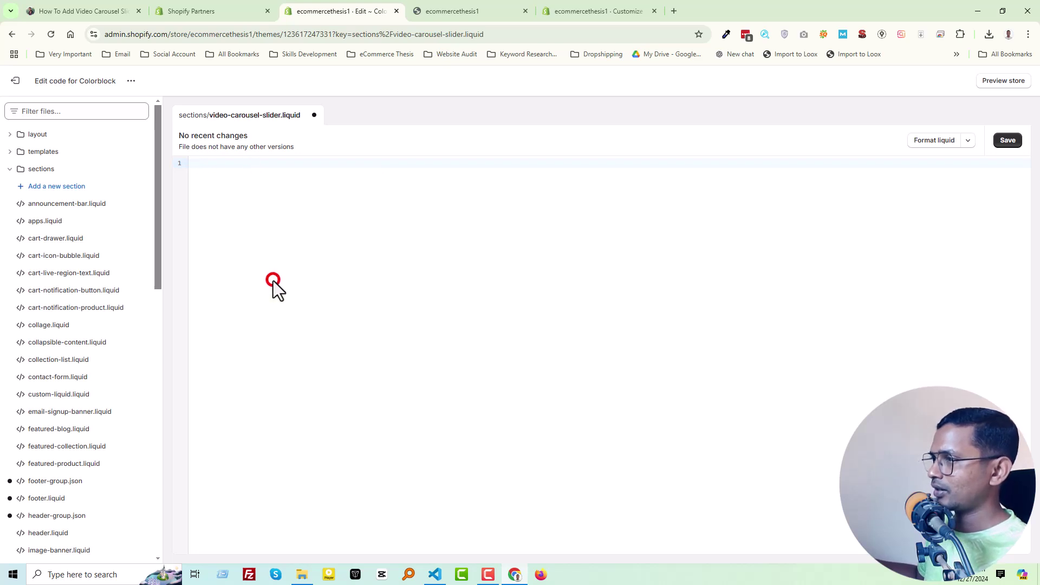
click(95, 11)
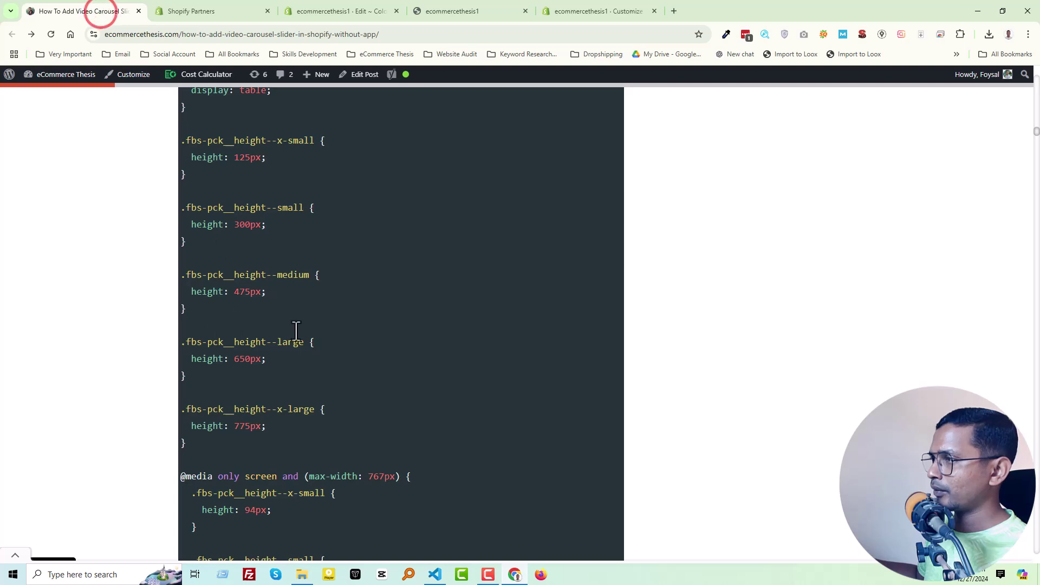
click(461, 8)
click(330, 8)
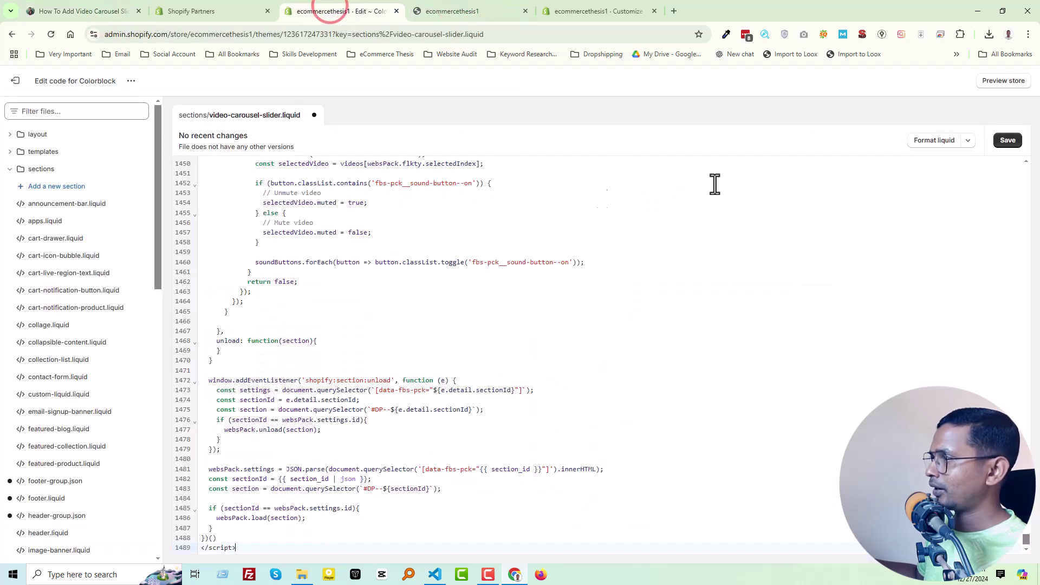
click(1009, 141)
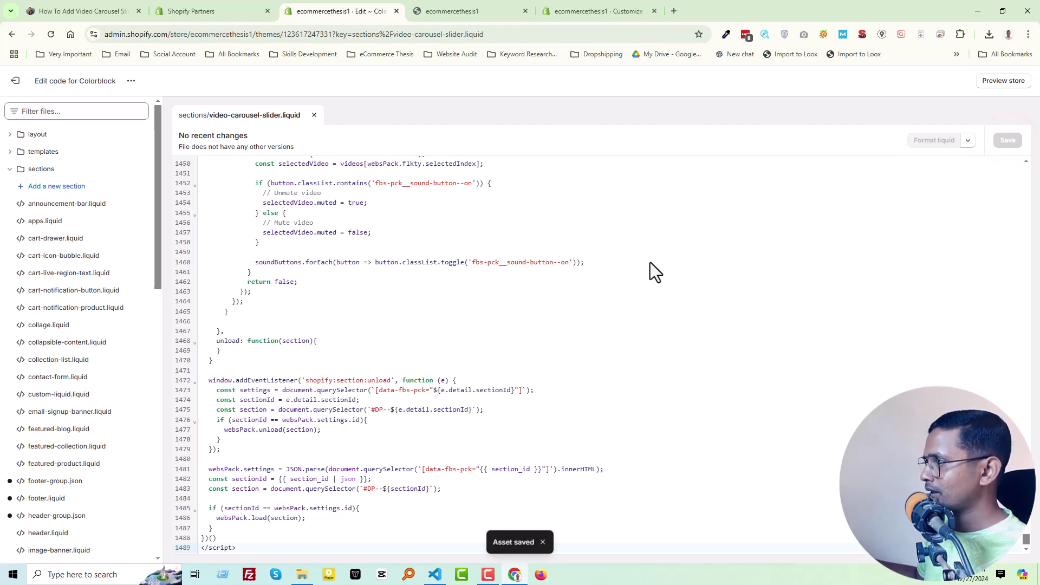
Reload the theme editor and add a Video carousel section below the last Rich text section of the Home page template
click(588, 11)
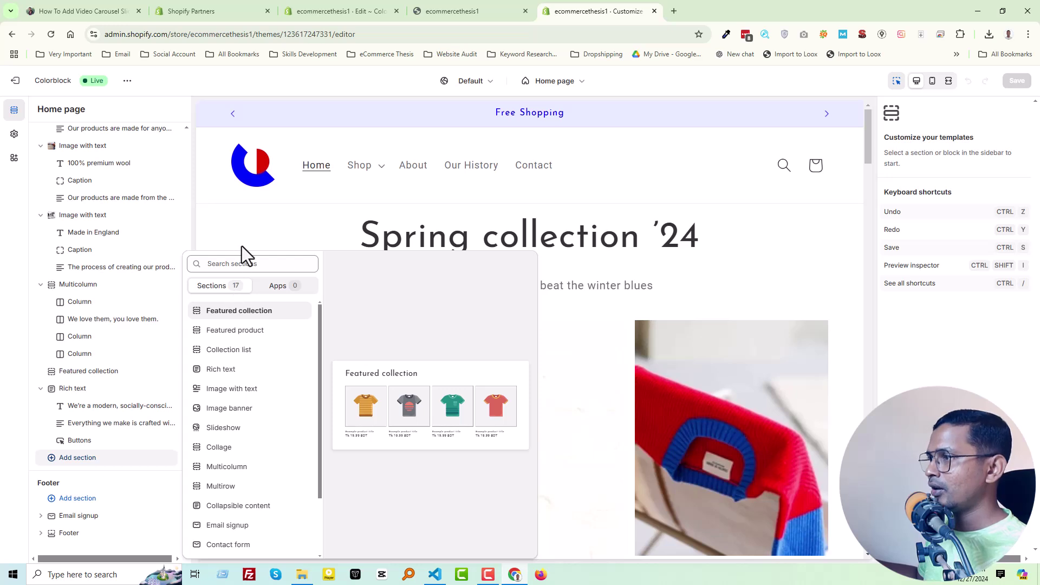
right_click(242, 83)
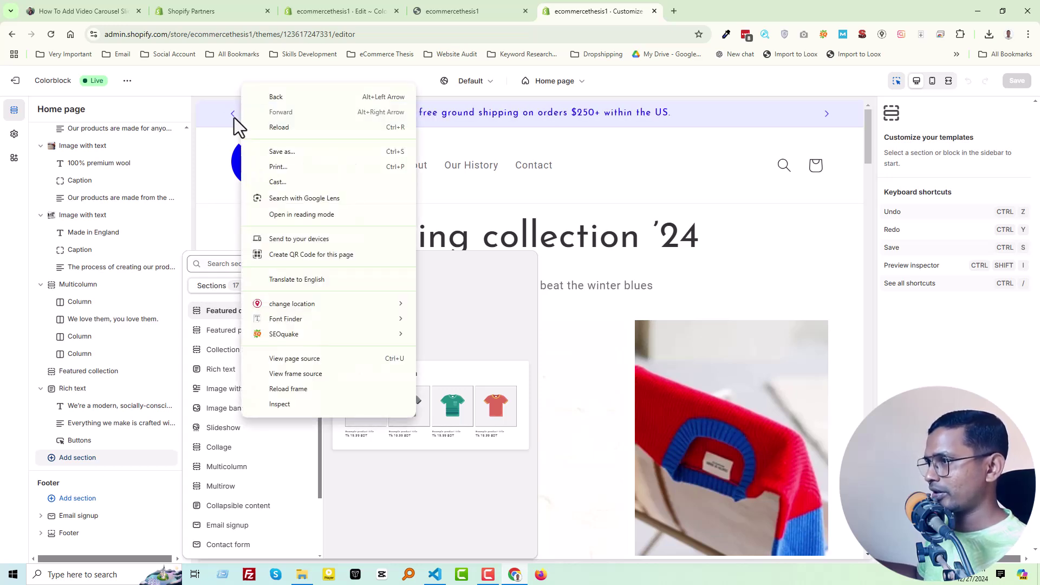
click(286, 129)
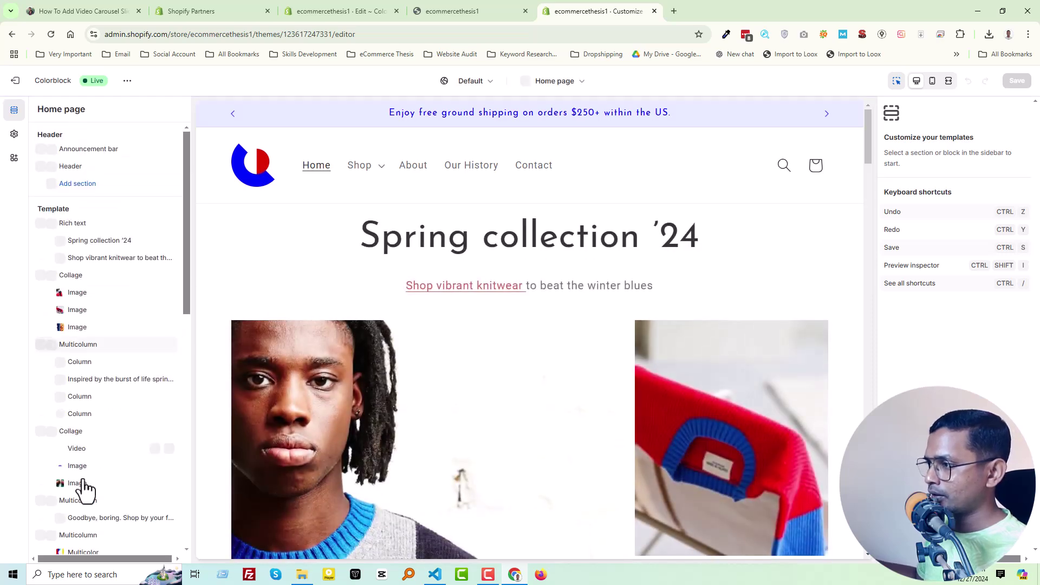
scroll(84, 484, down, 6)
scroll(87, 478, down, 3)
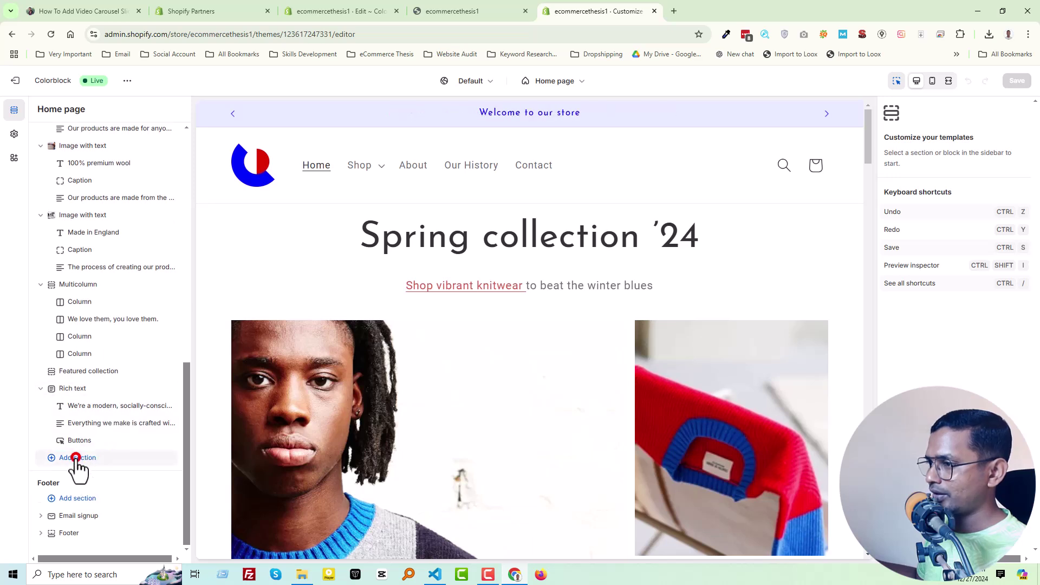
click(77, 458)
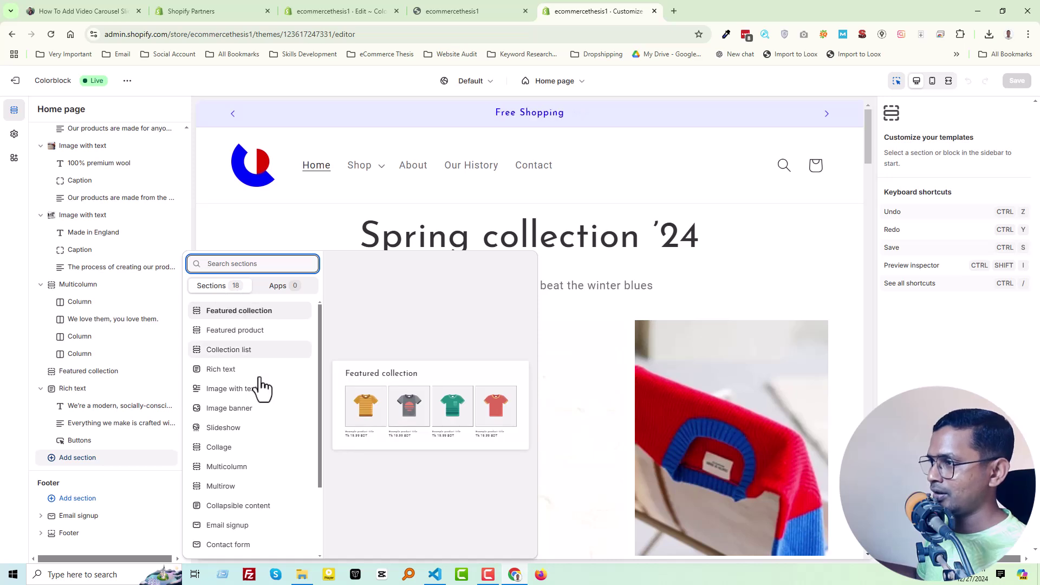
scroll(269, 473, down, 2)
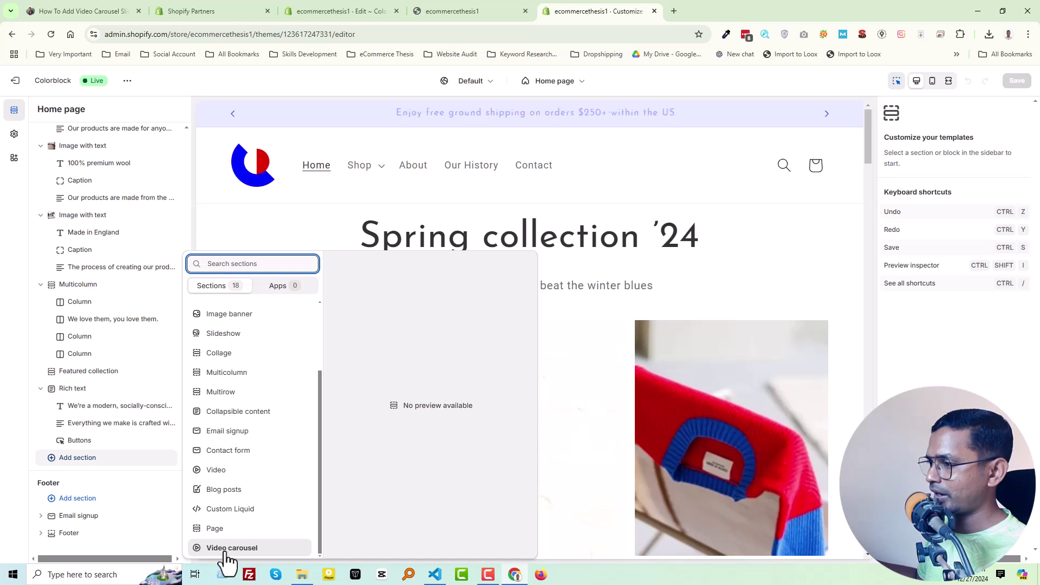
click(245, 547)
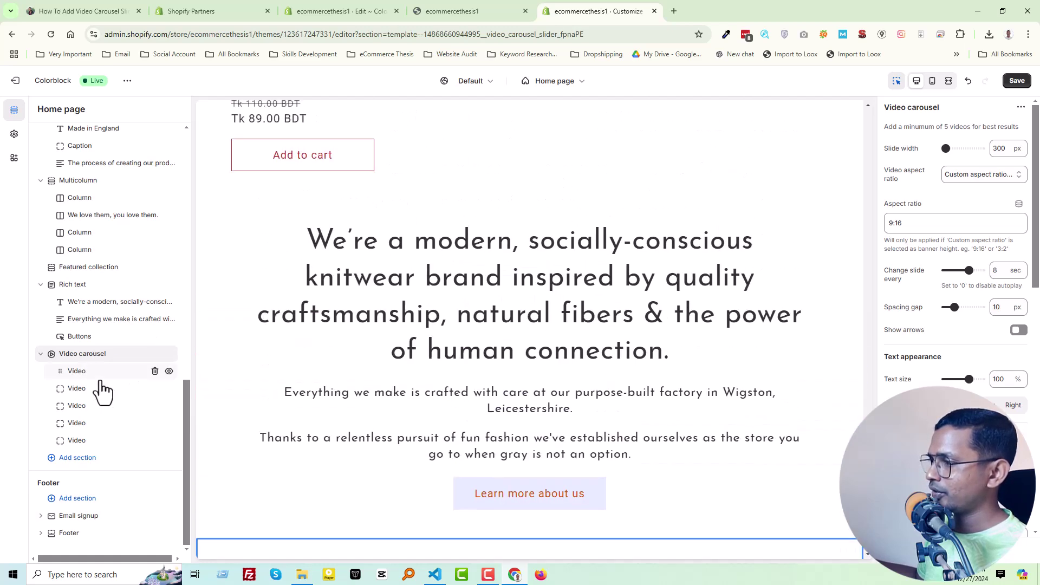
Upload makeup.mp4 and the four videoplayback MP4 files, and assign videoplayback (1).mp4 as the first Video block's hosted video
scroll(295, 417, down, 3)
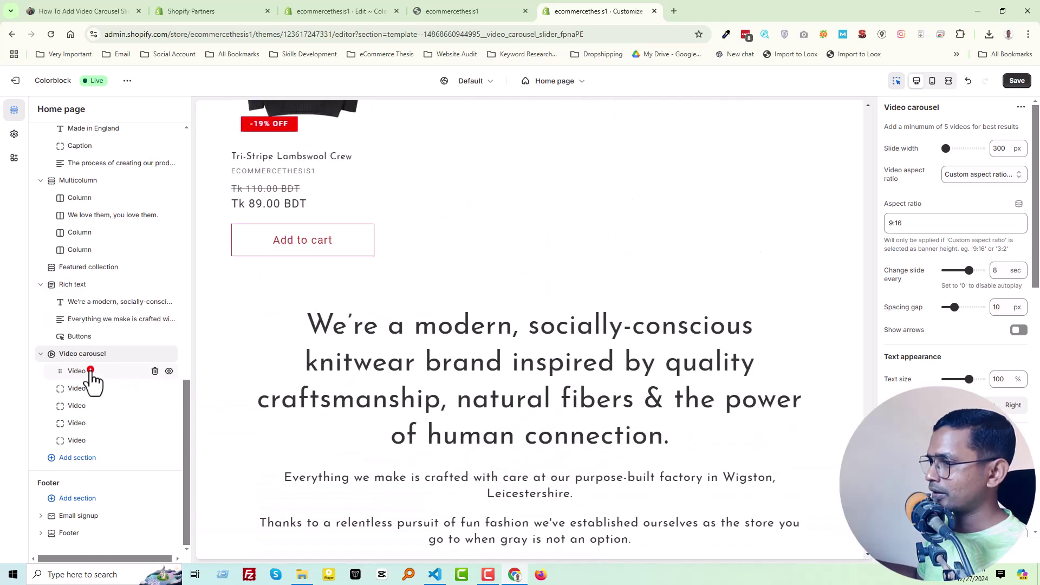
click(91, 373)
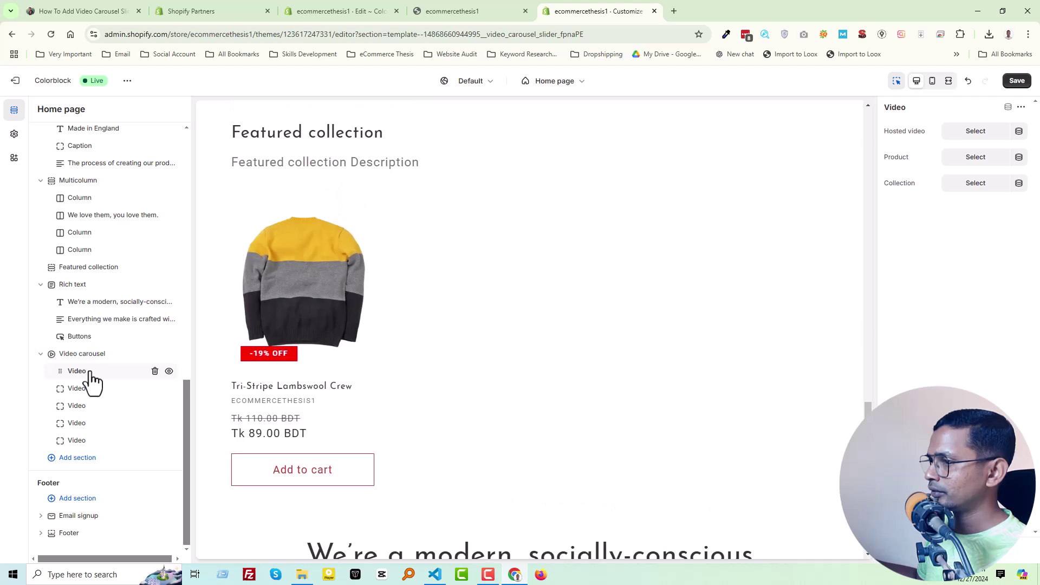
click(971, 136)
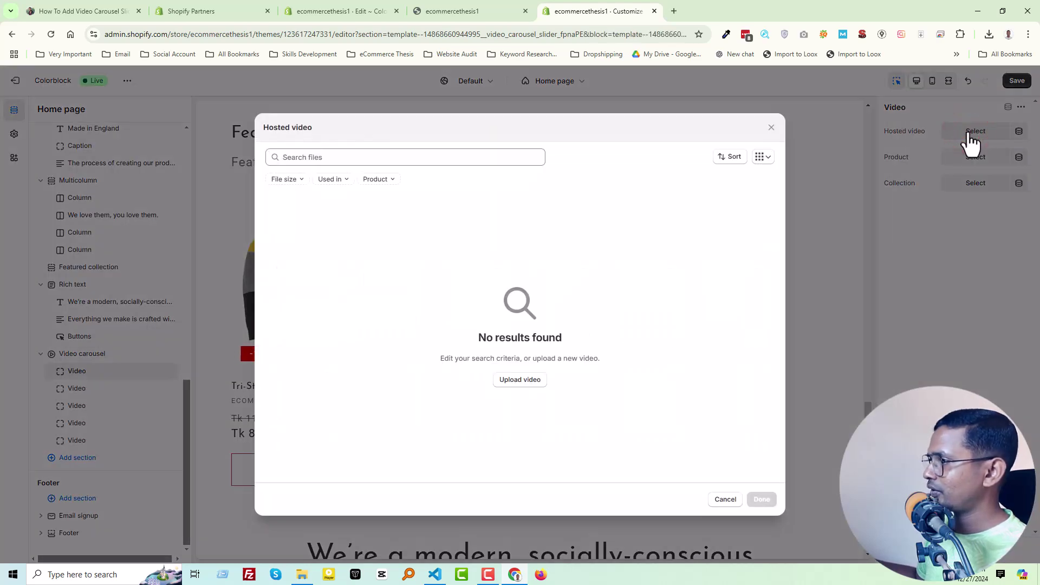
click(303, 575)
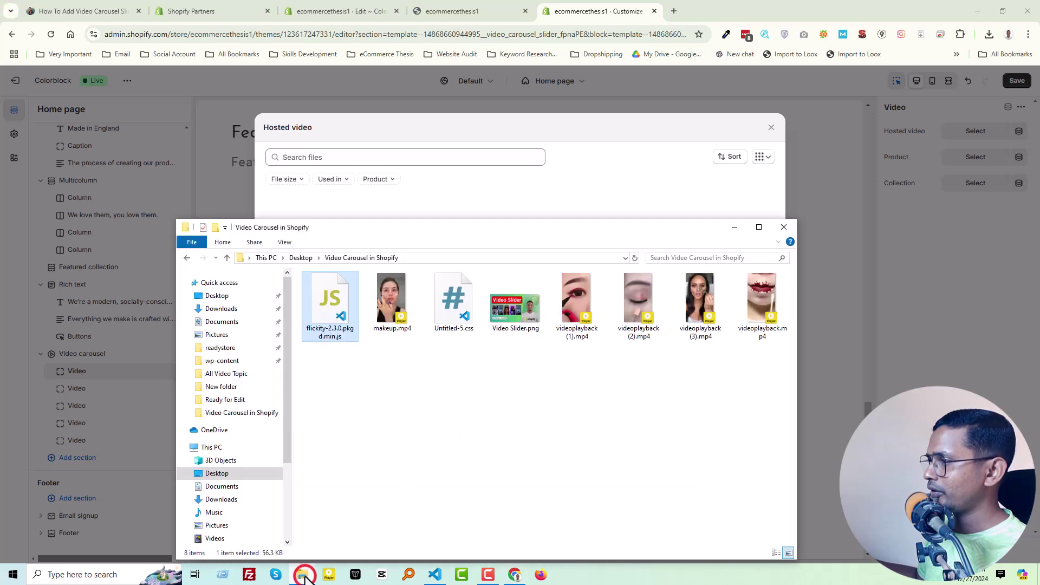
click(529, 390)
click(583, 311)
ctrl+click(699, 300)
ctrl+click(761, 300)
ctrl+click(385, 312)
drag(389, 300, 600, 204)
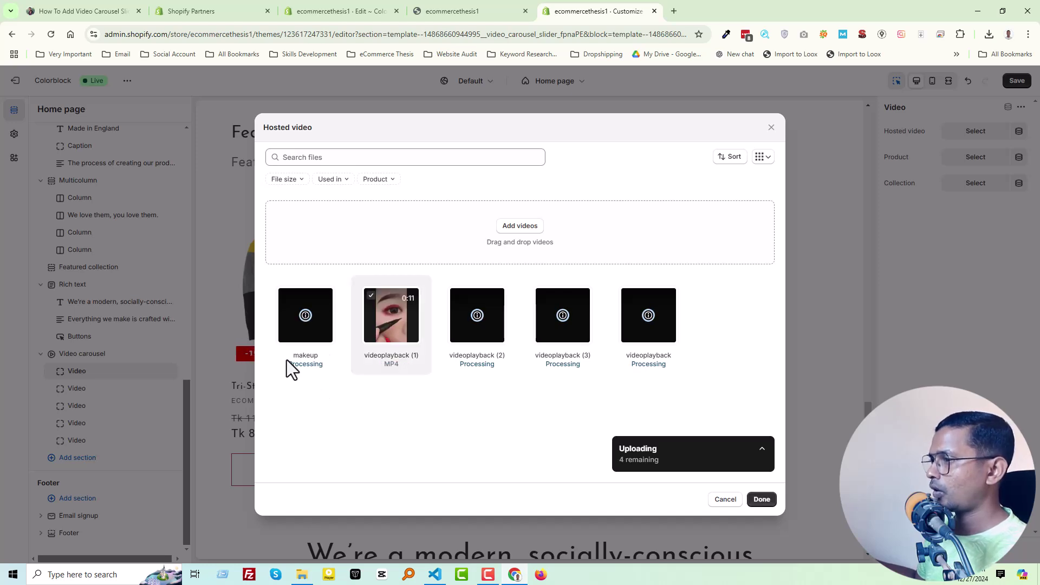
click(385, 314)
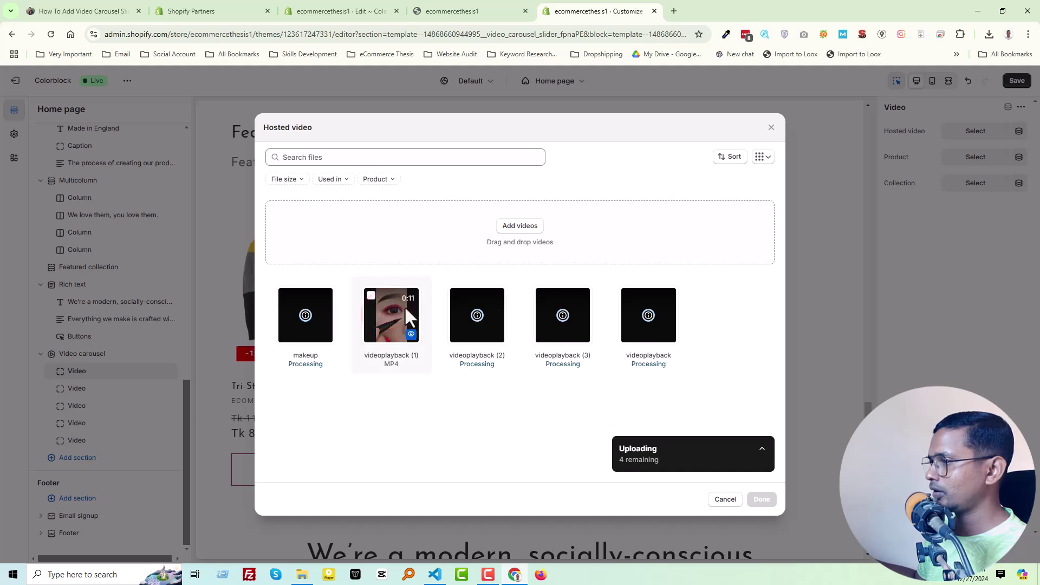
click(761, 500)
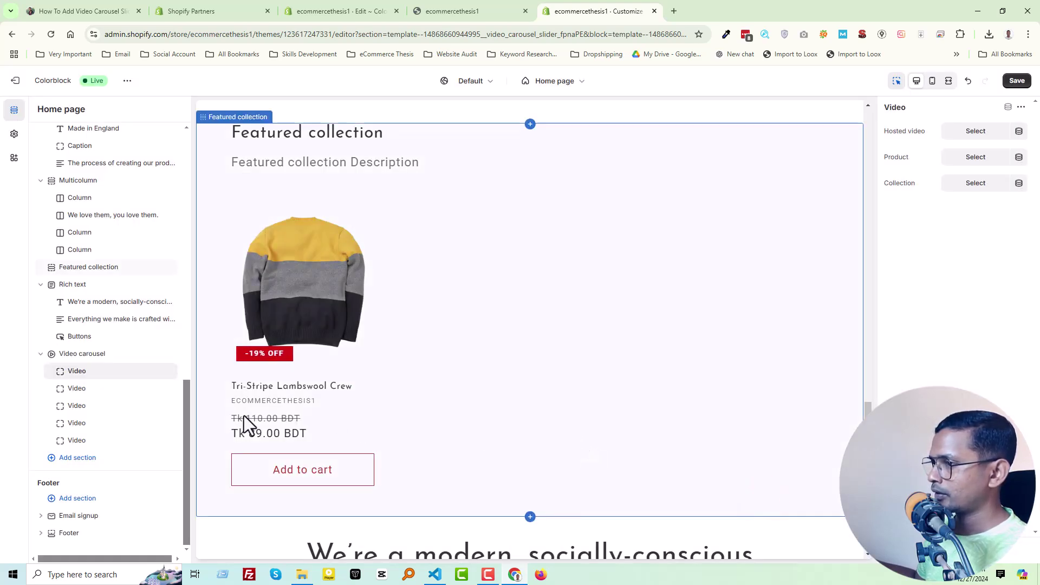
Assign videoplayback (3).mp4 as the hosted video of the carousel's third Video block
click(99, 391)
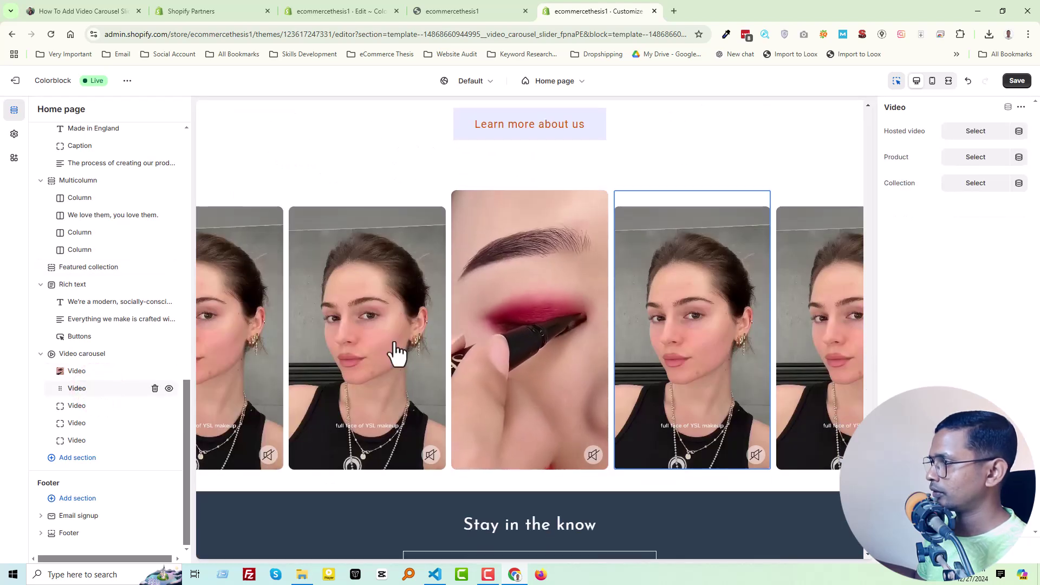
click(84, 406)
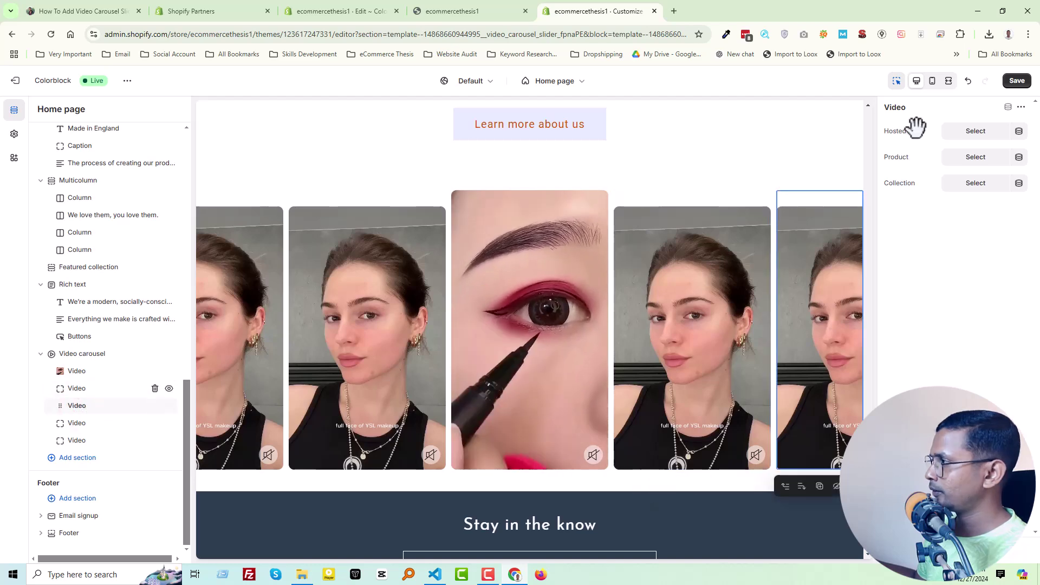
click(977, 132)
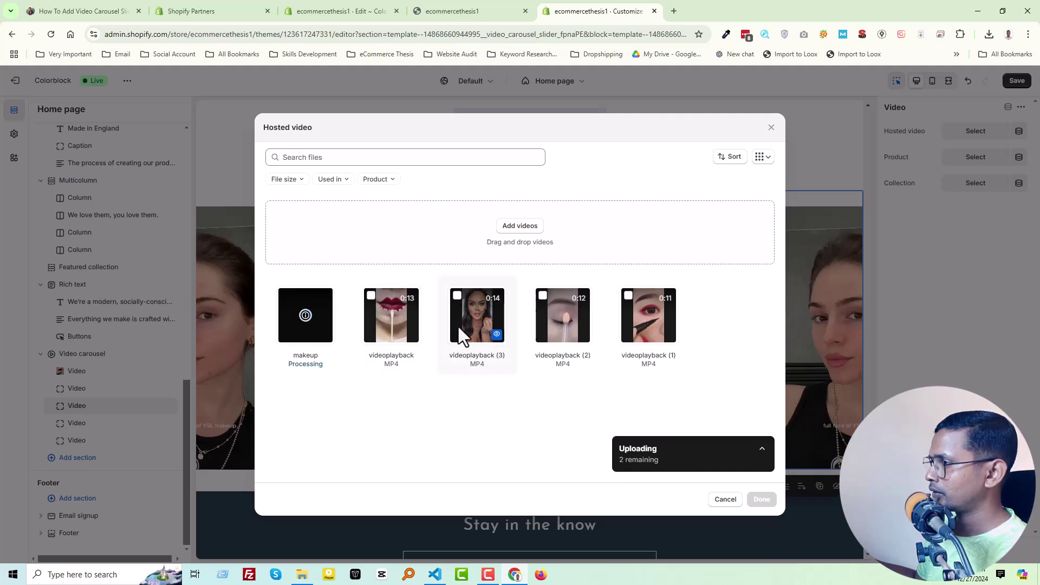
click(760, 499)
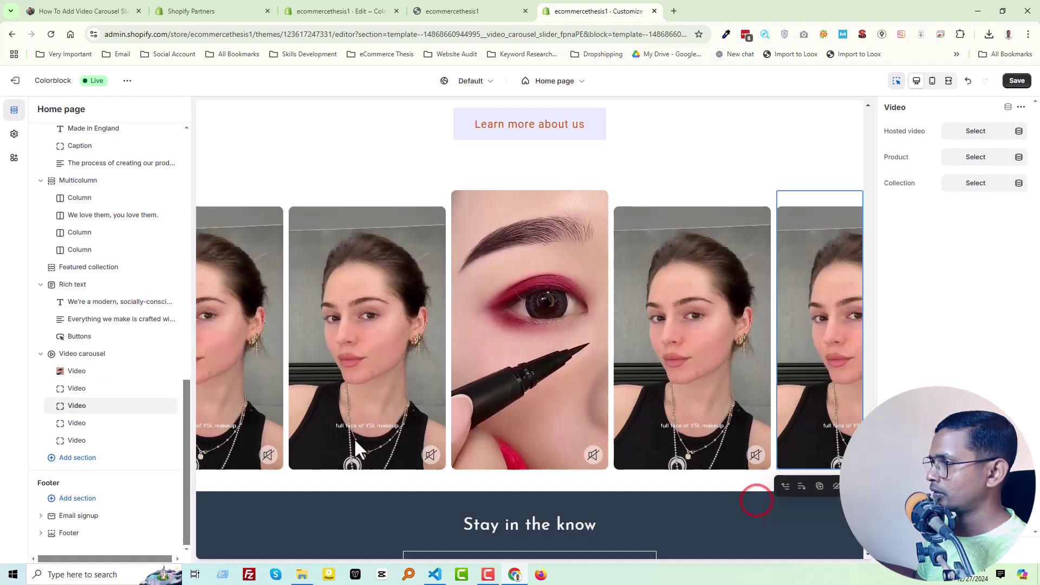
Assign videoplayback (1).mp4 as the hosted video of the carousel's last Video block
click(77, 442)
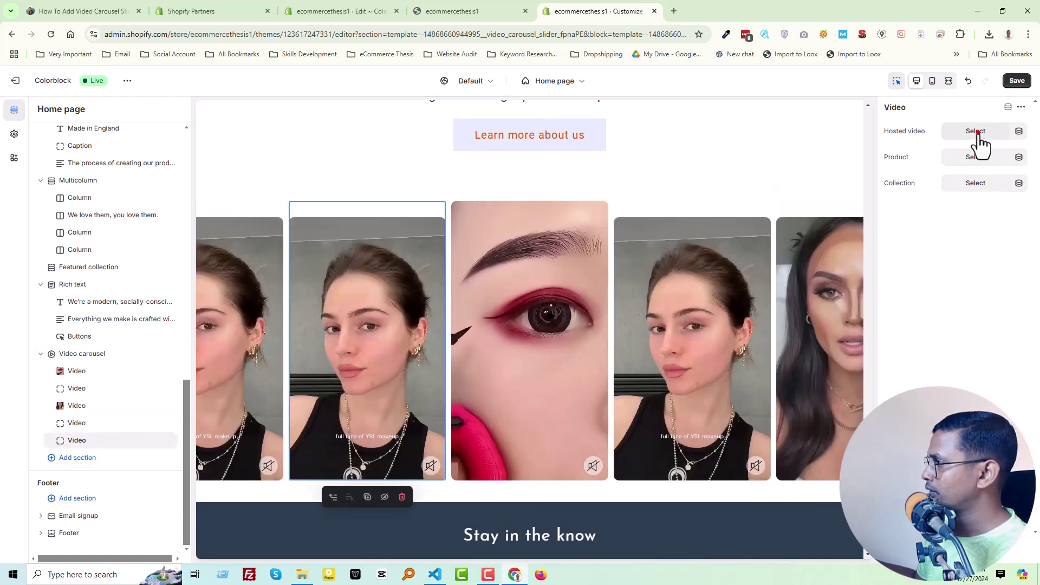
click(977, 136)
click(654, 324)
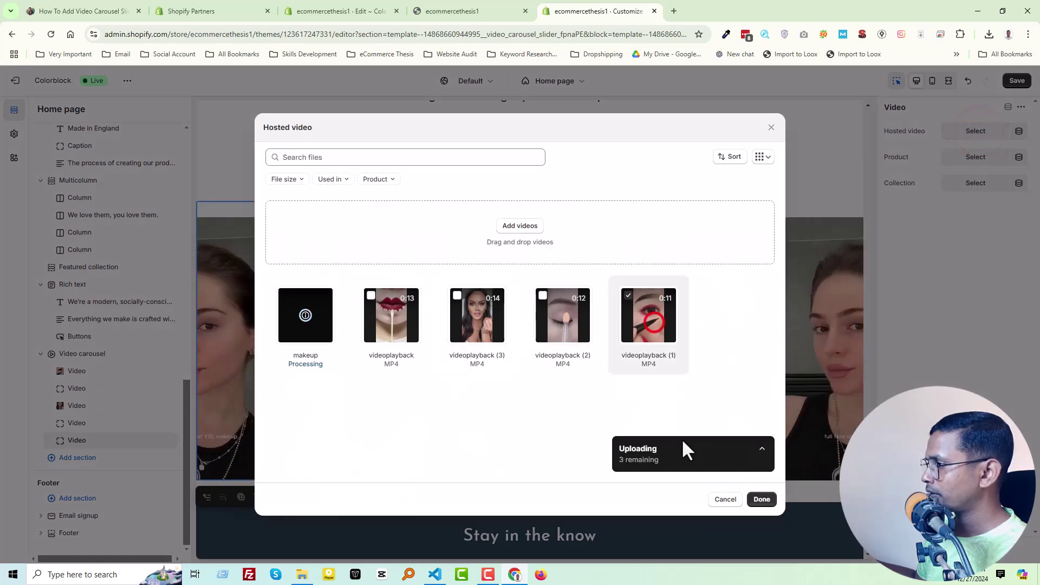
click(761, 499)
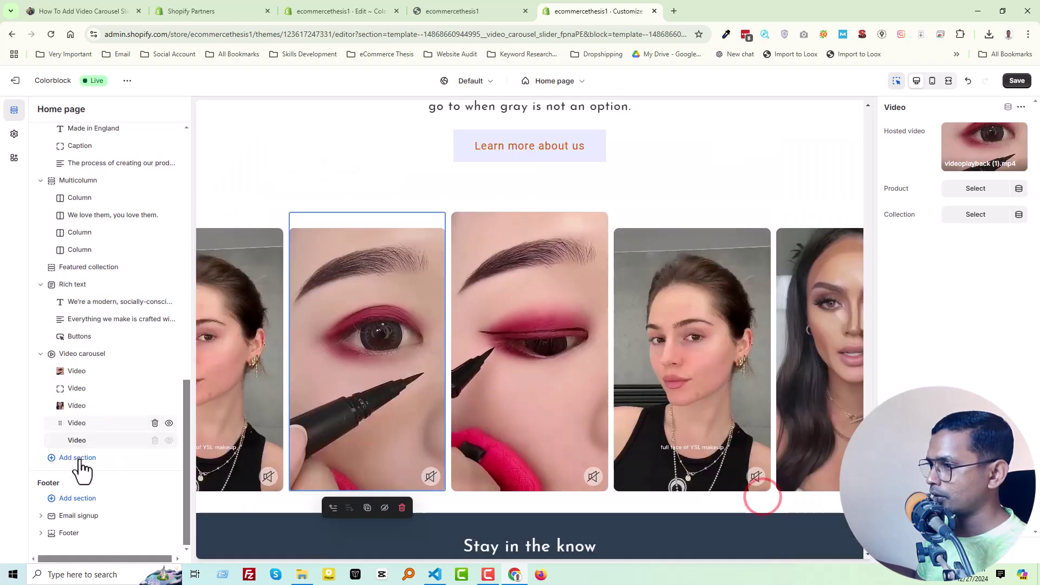
Insert three more Video blocks between the fourth and the last Video block of the carousel
click(77, 458)
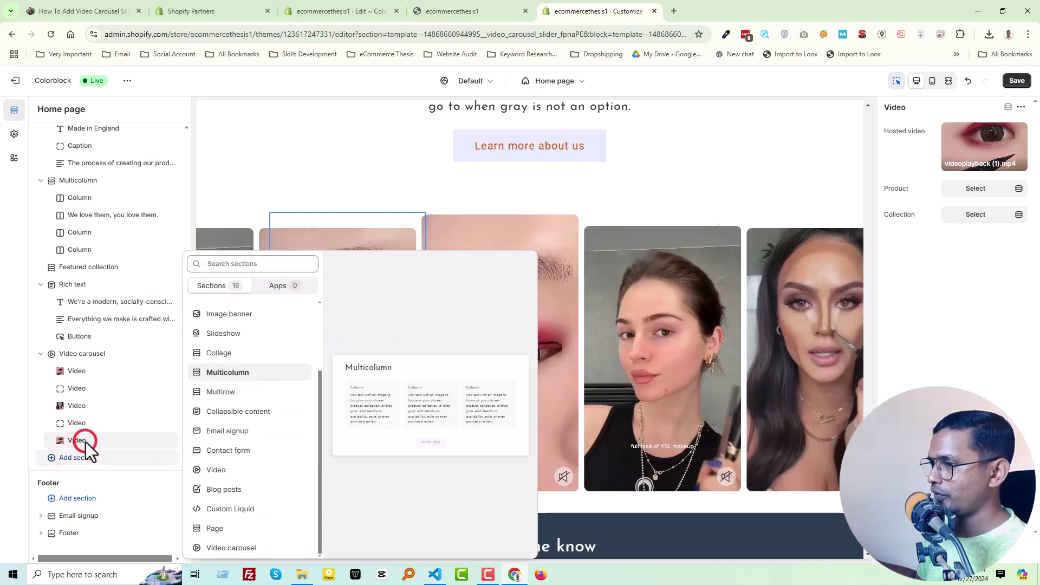
click(85, 442)
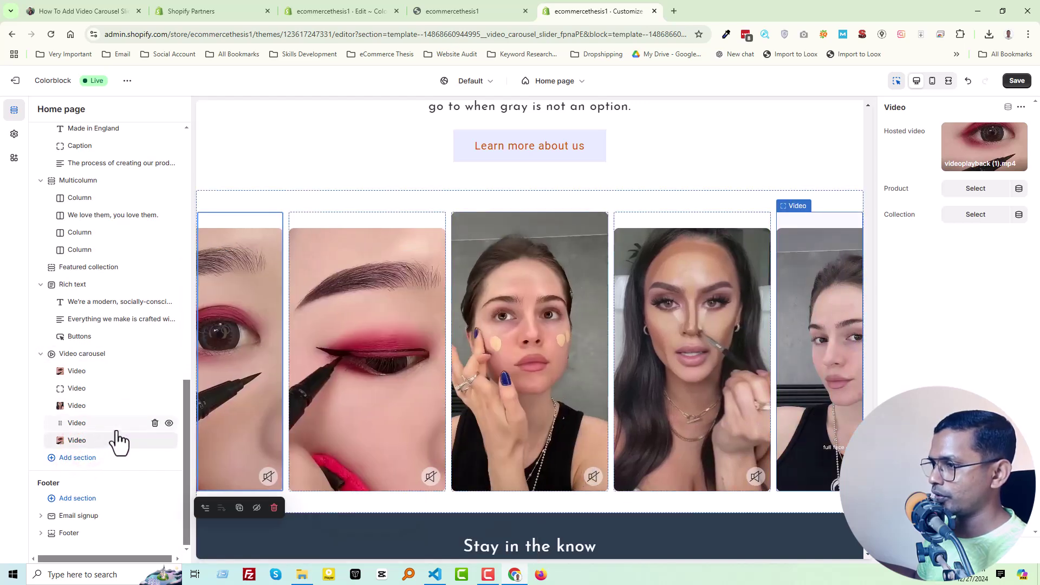
drag(115, 433, 115, 430)
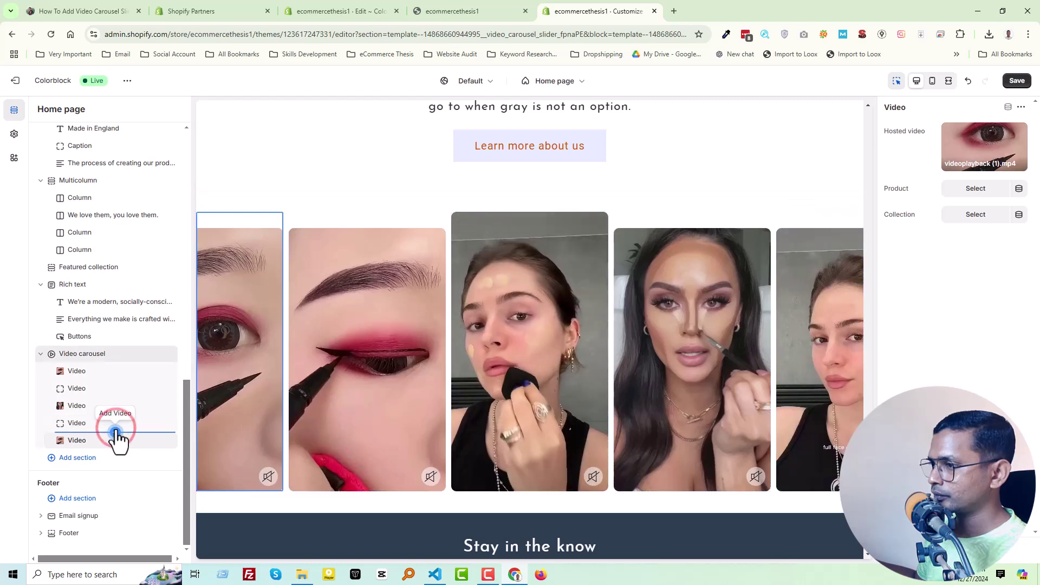
click(115, 431)
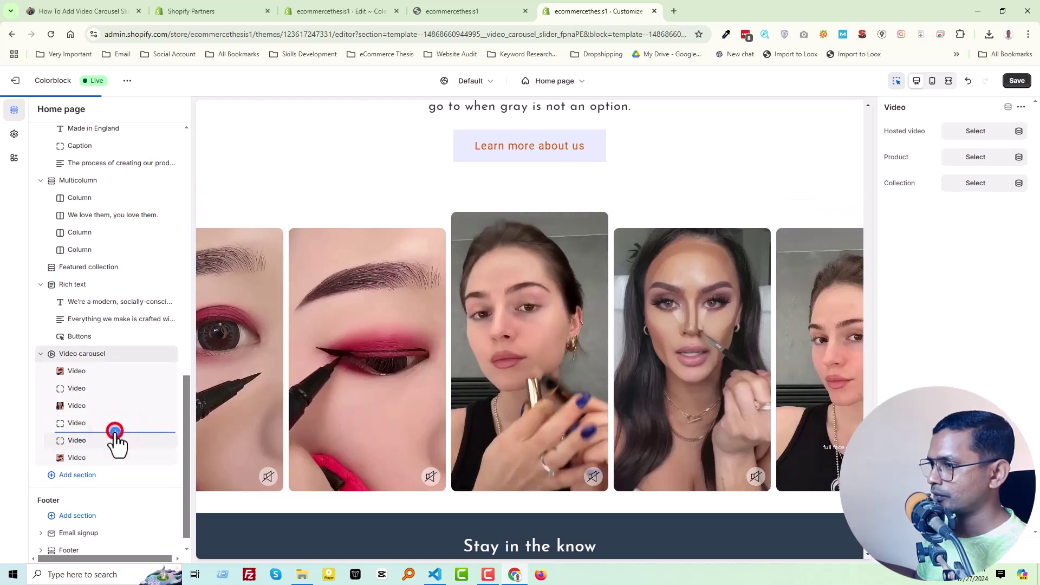
click(116, 432)
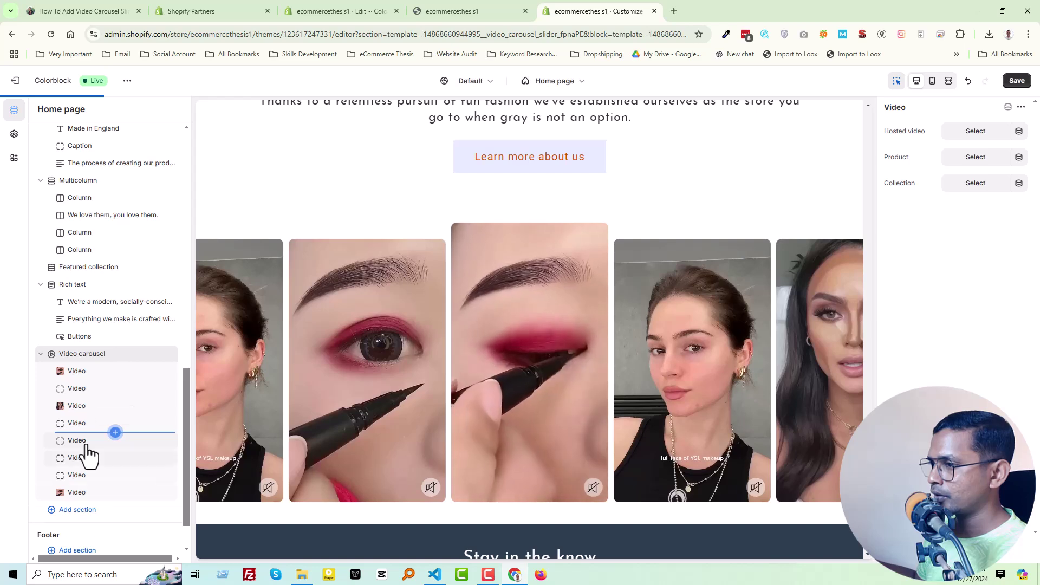
Assign videoplayback (2).mp4 as the hosted video of the carousel's fifth Video block
click(89, 441)
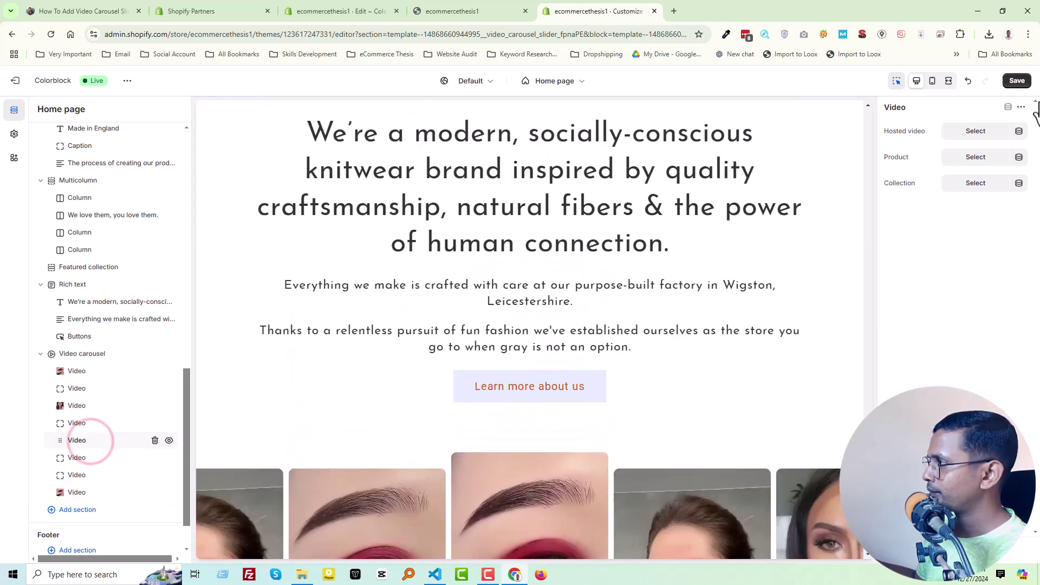
click(978, 131)
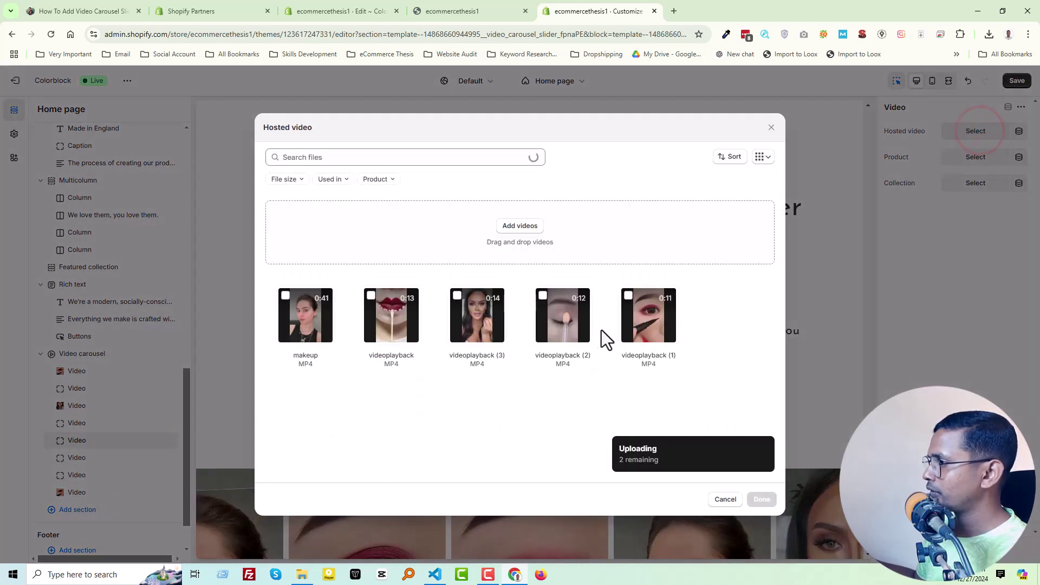
click(560, 326)
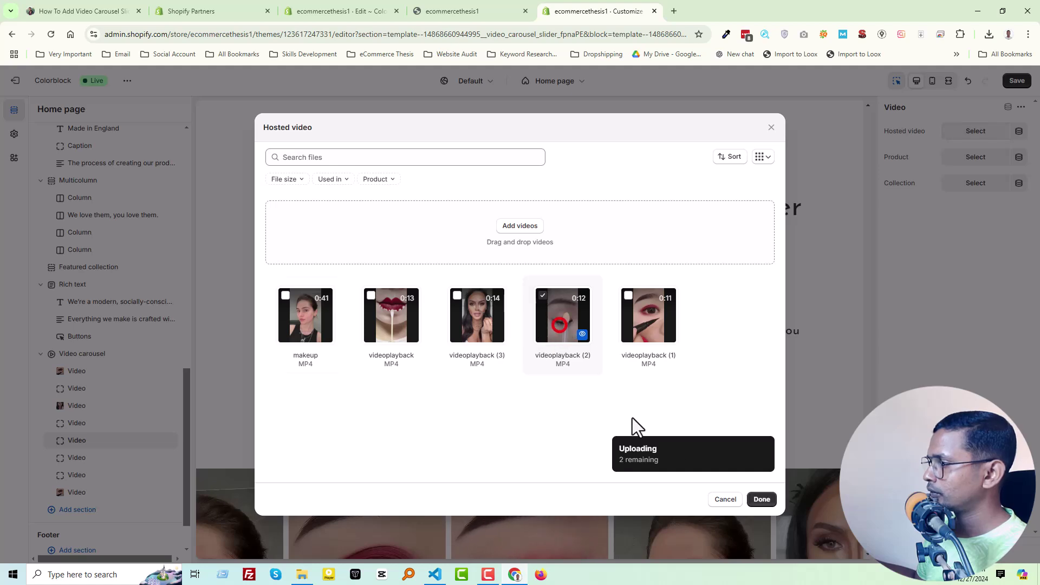
click(762, 499)
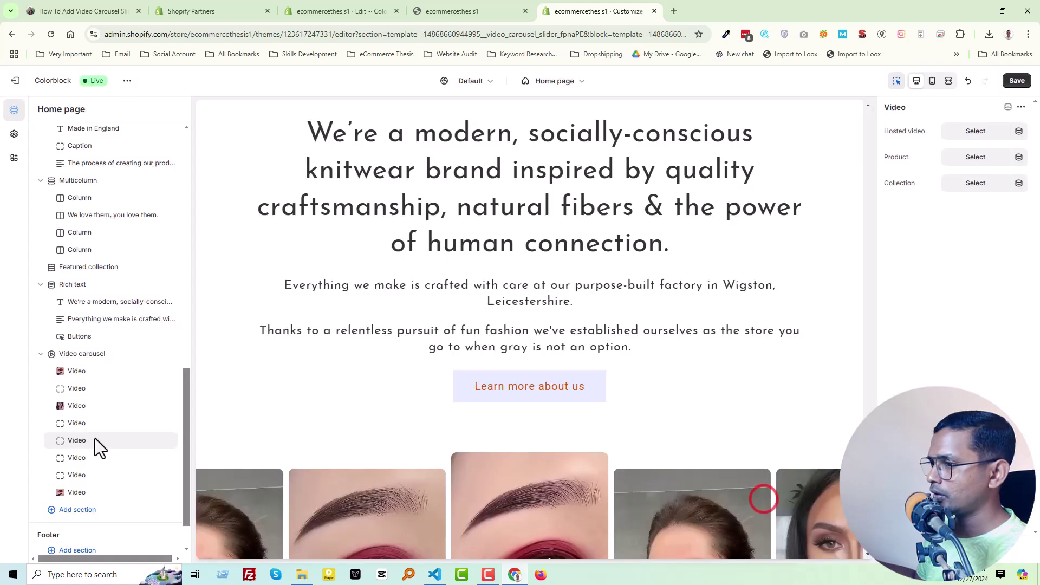
Assign videoplayback.mp4 as the hosted video of the carousel's seventh Video block
click(86, 475)
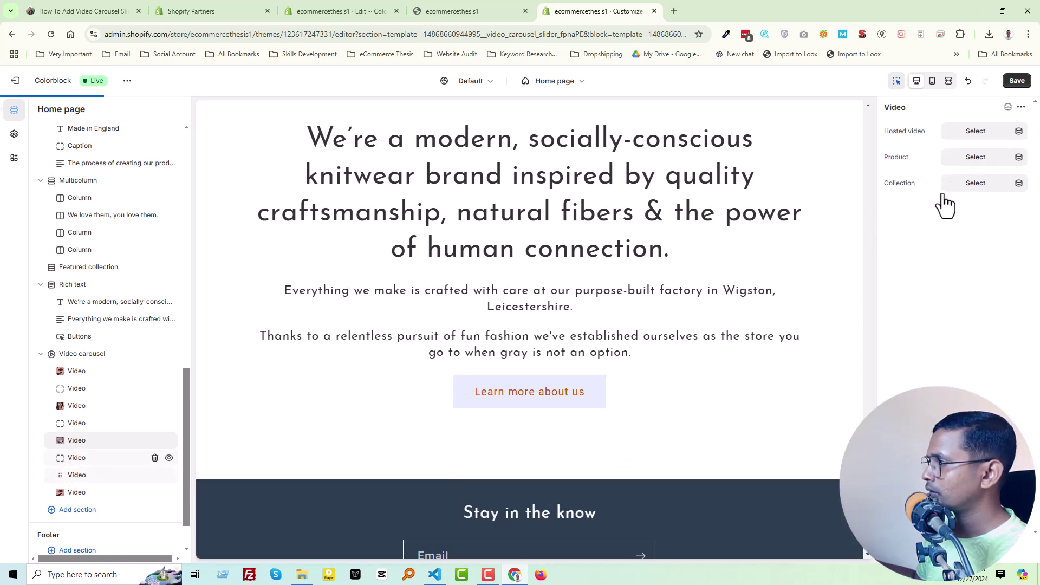
click(981, 136)
click(386, 328)
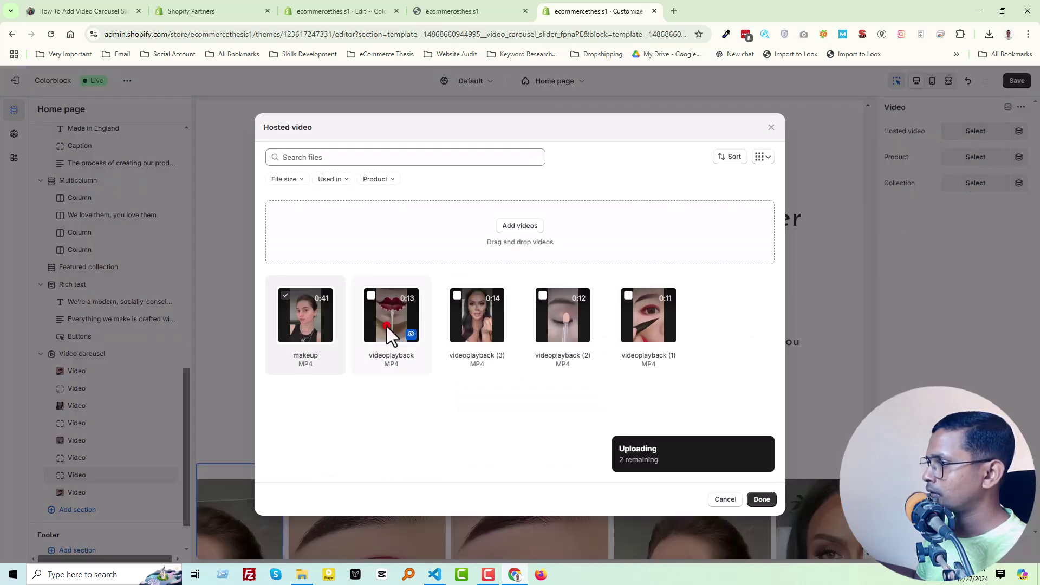
click(760, 500)
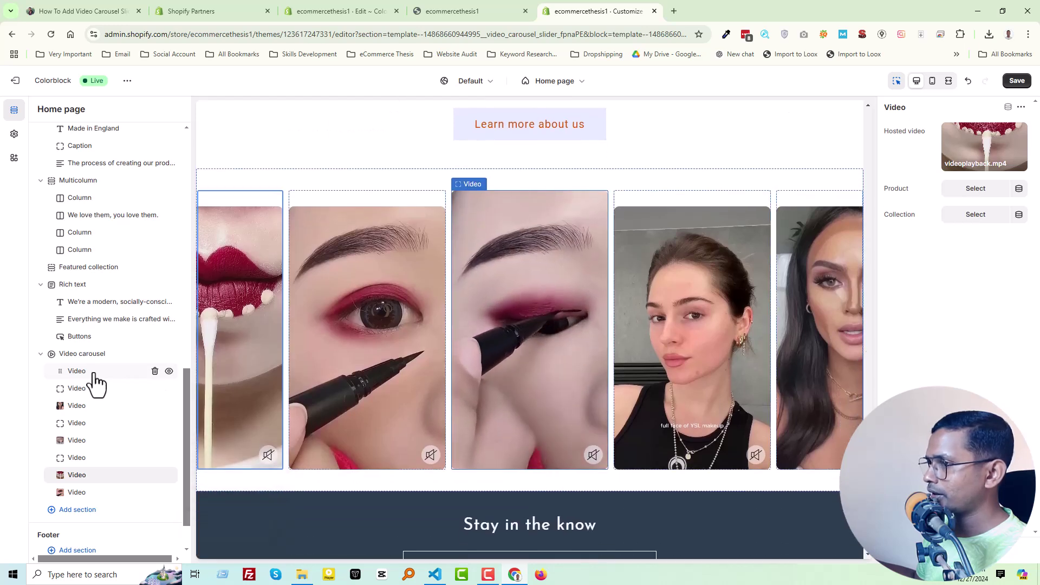
Link the first Video block of the carousel to the Tri-Stripe Lambswool Crew product
click(95, 387)
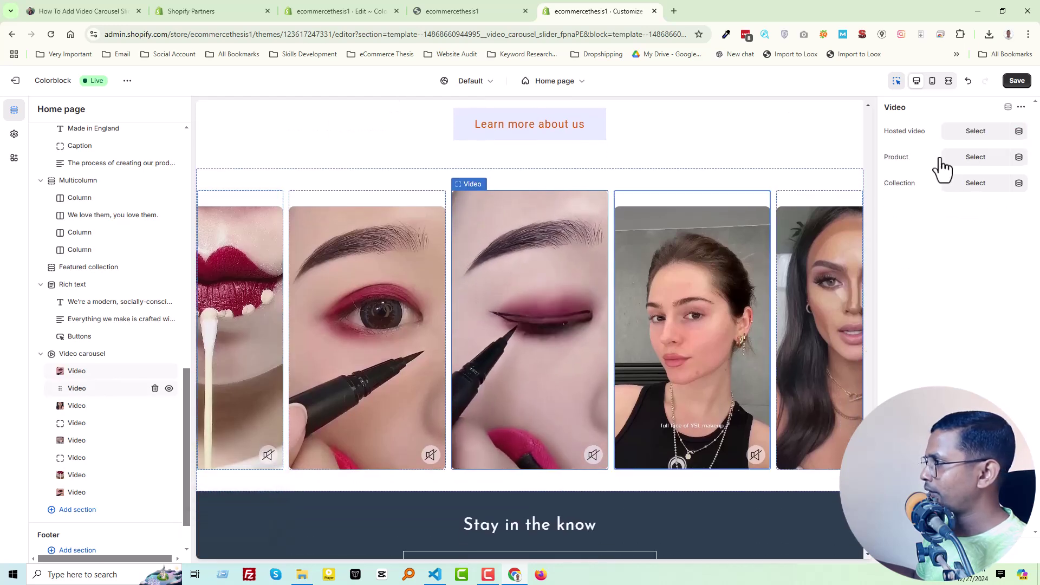
click(101, 371)
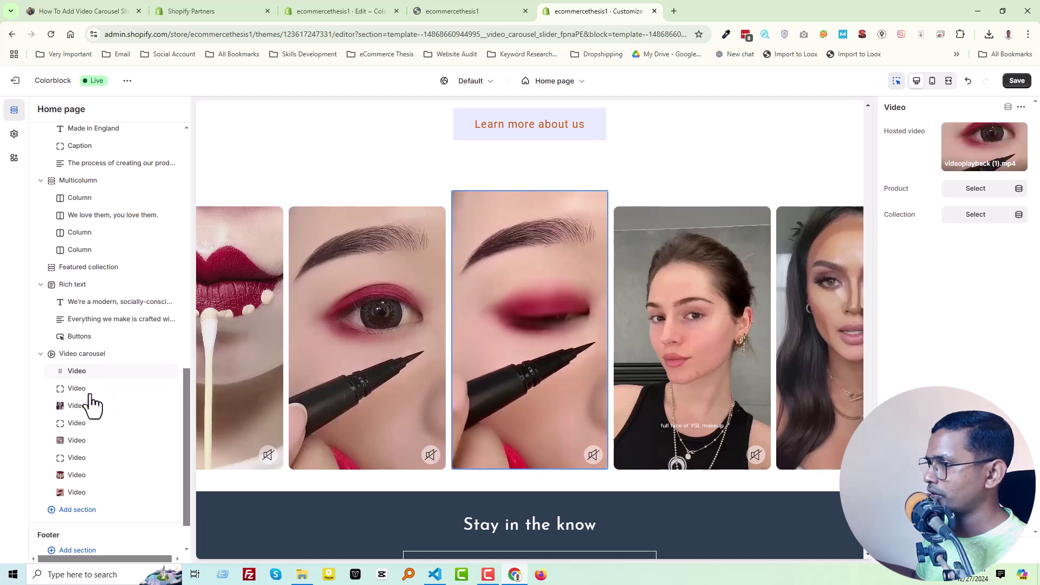
click(983, 189)
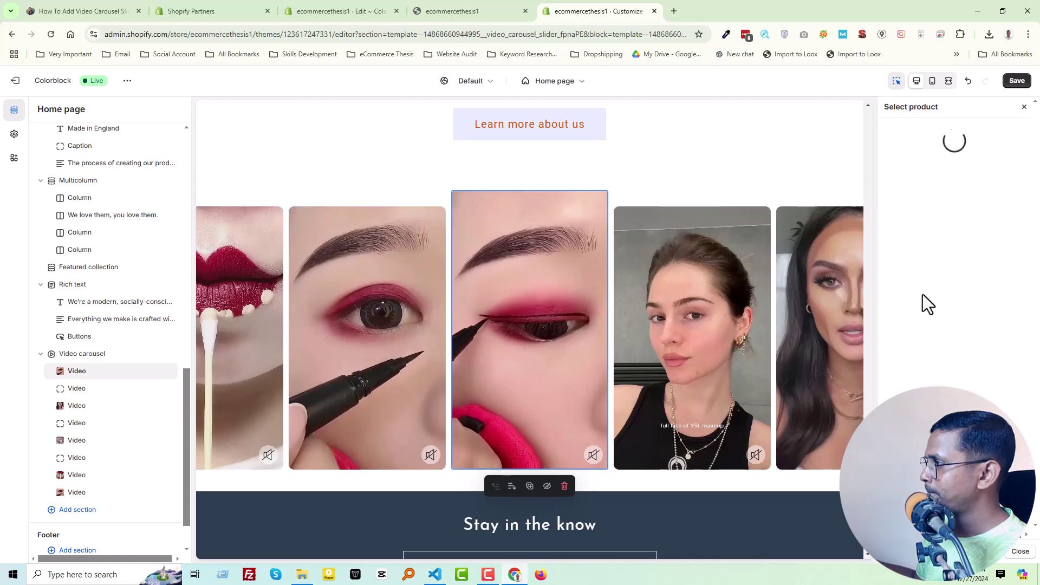
click(925, 196)
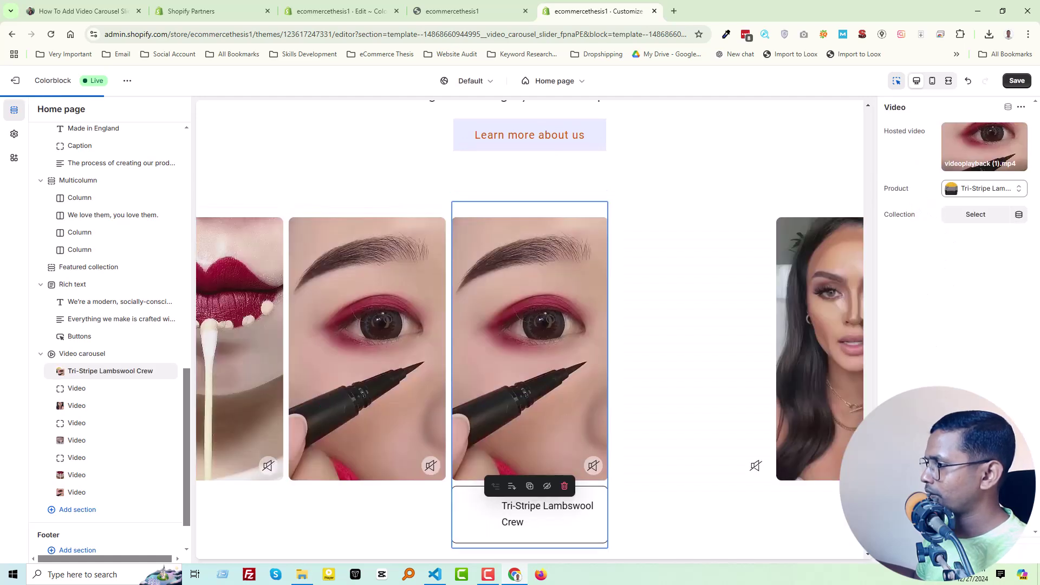
Link the third Video block of the carousel to the Designer collabs collection
click(83, 411)
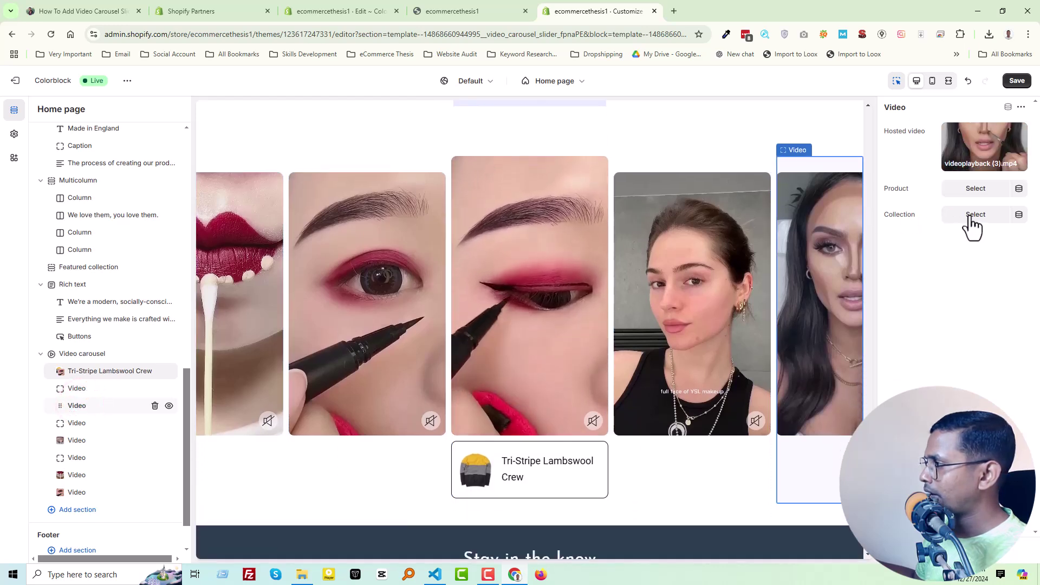
click(971, 217)
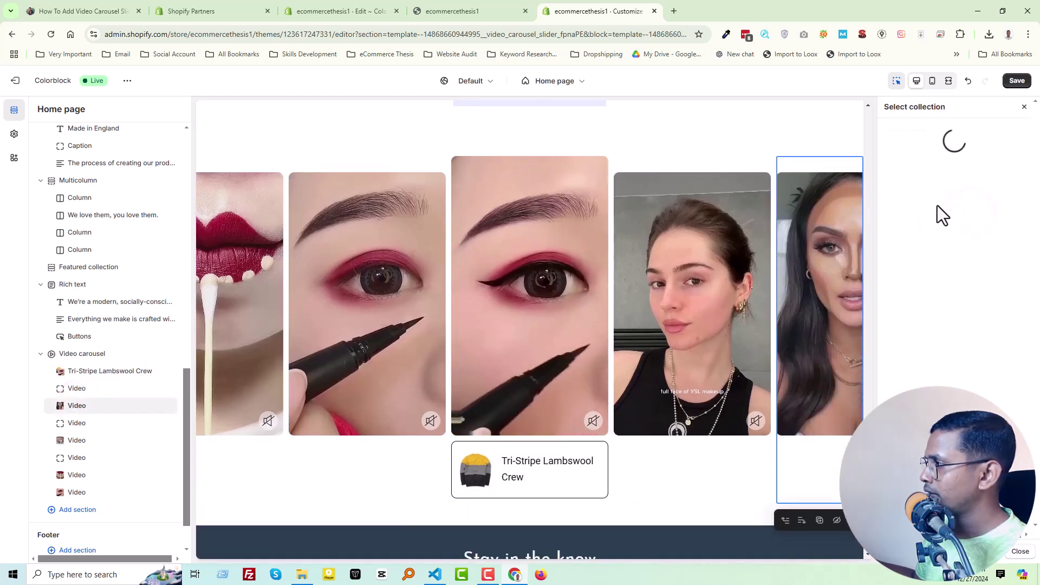
click(947, 196)
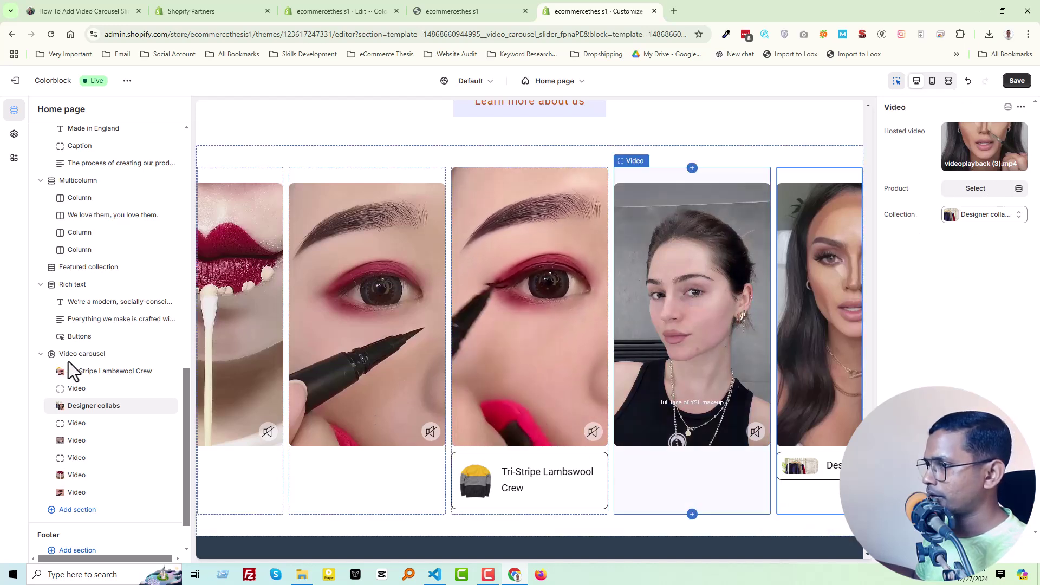
Set the Video carousel section's text alignment to Center
click(85, 355)
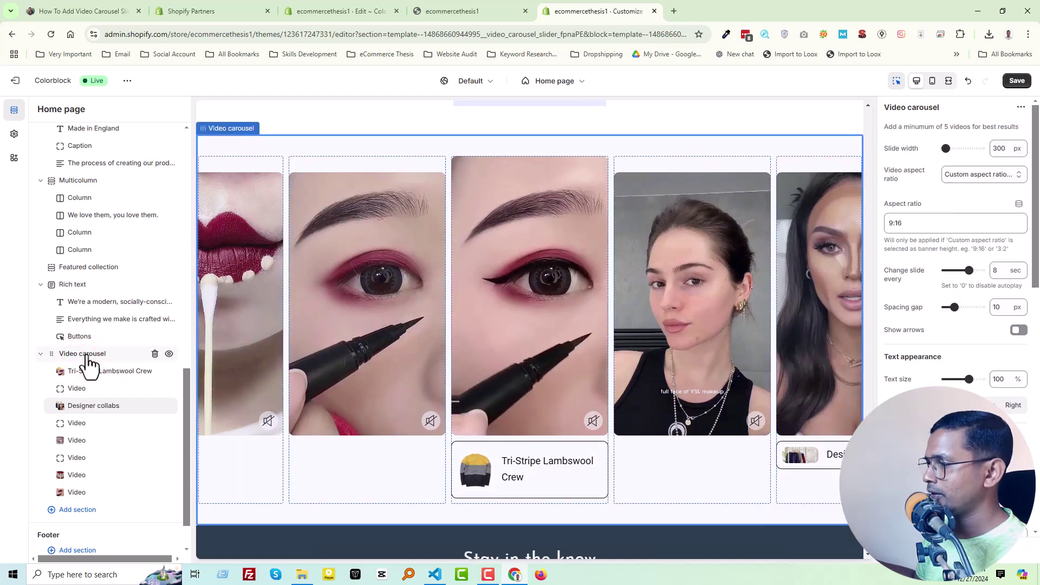
scroll(670, 450, down, 1)
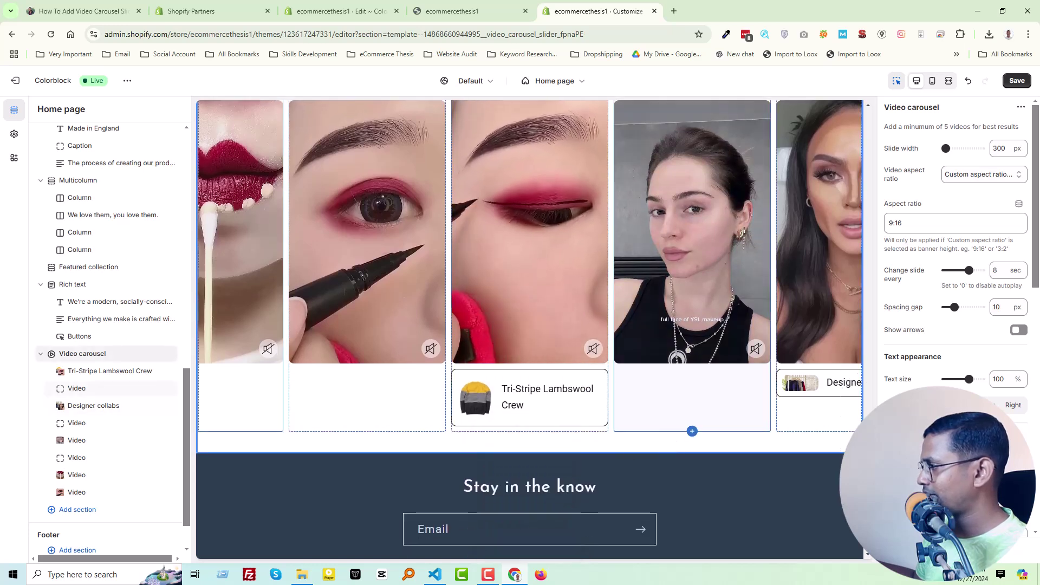
click(981, 405)
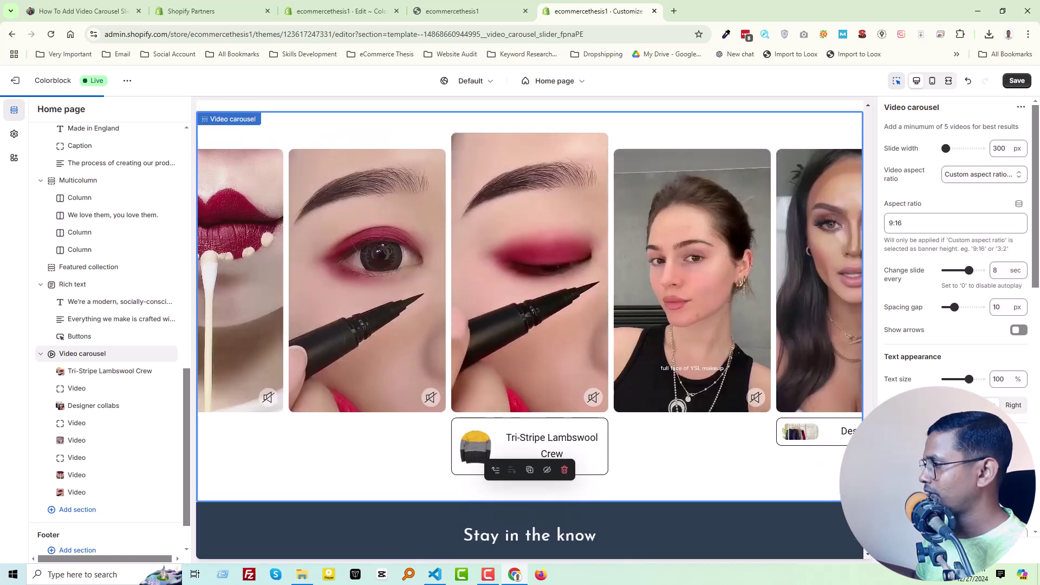
Enable Show arrows for the Video carousel section and save the theme changes
scroll(726, 441, down, 3)
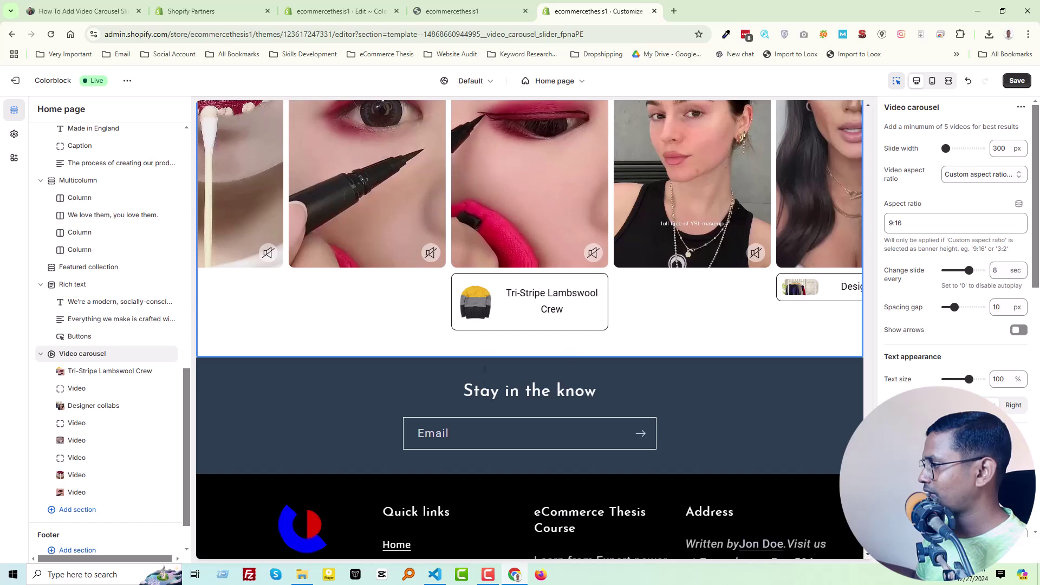
scroll(956, 255, down, 4)
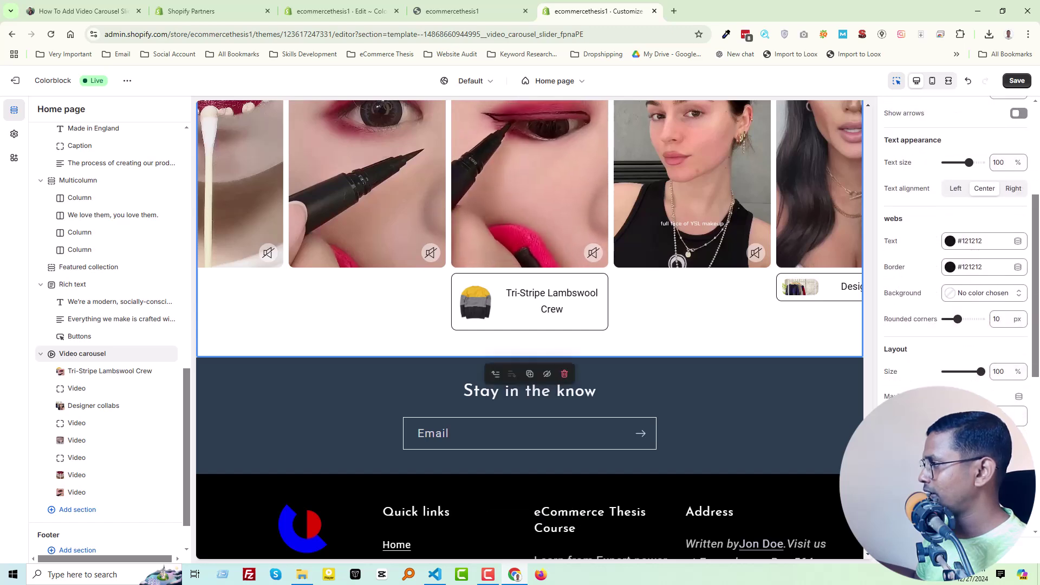
scroll(956, 255, up, 5)
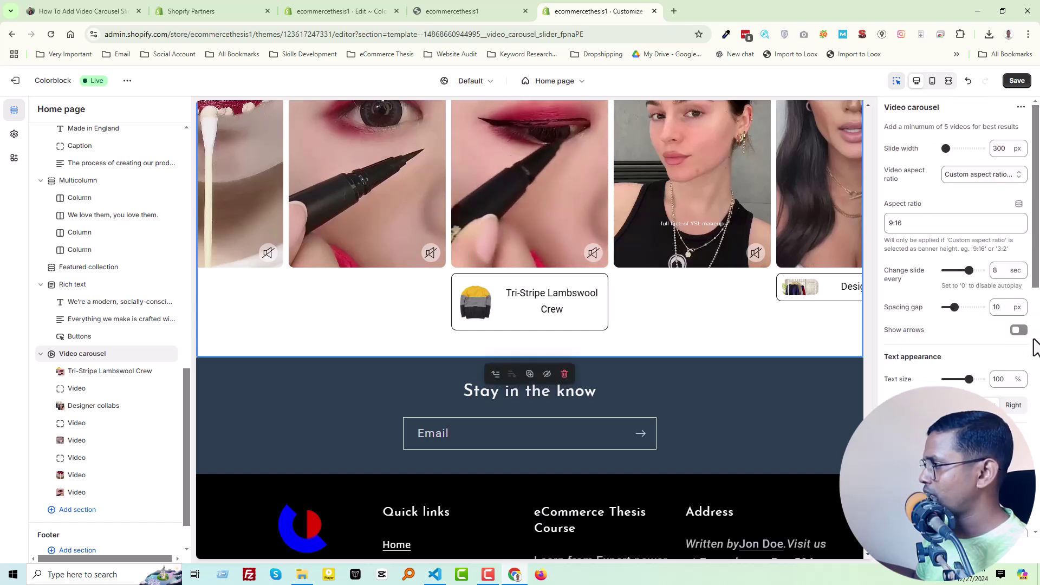
click(1018, 330)
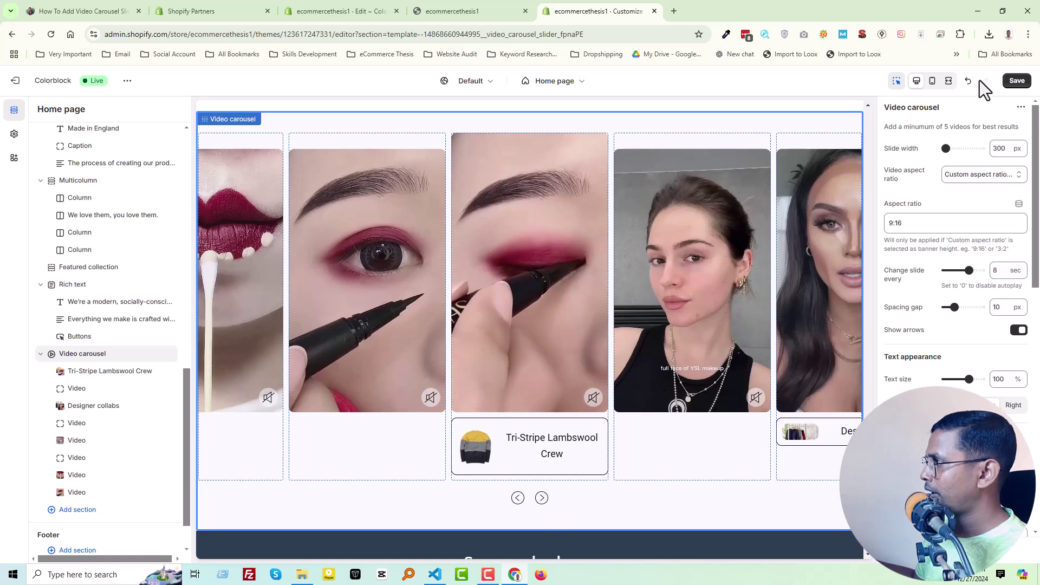
click(1018, 83)
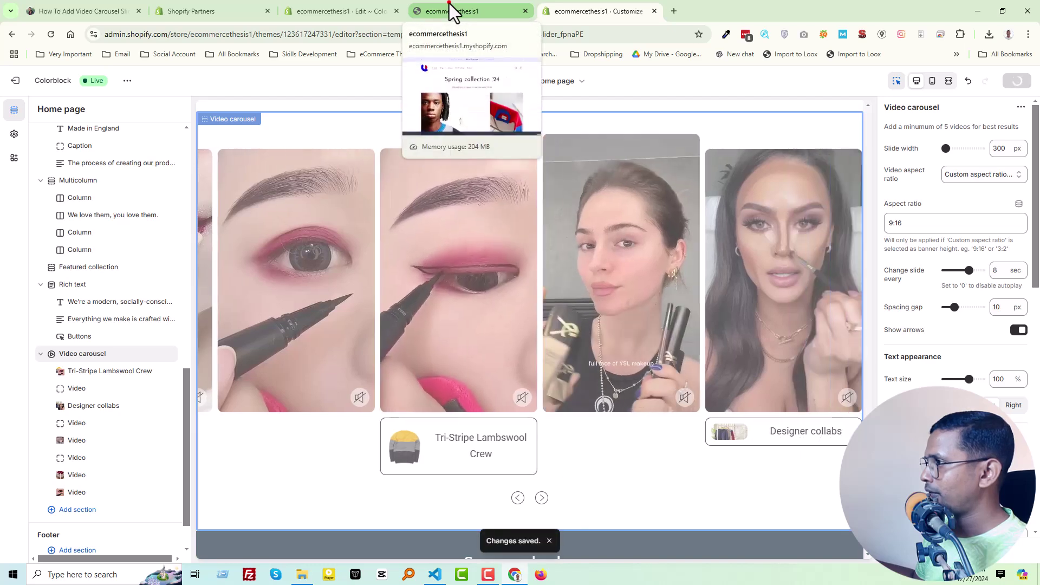
Reload the live ecommercethesis1 storefront and examine the video carousel near the end of the home page
click(450, 4)
right_click(169, 236)
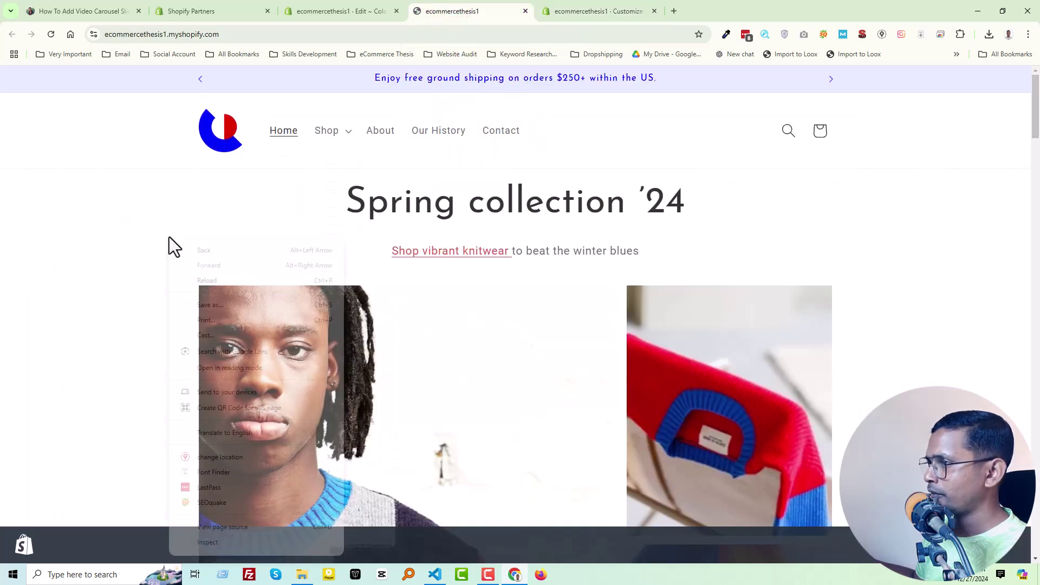
click(201, 279)
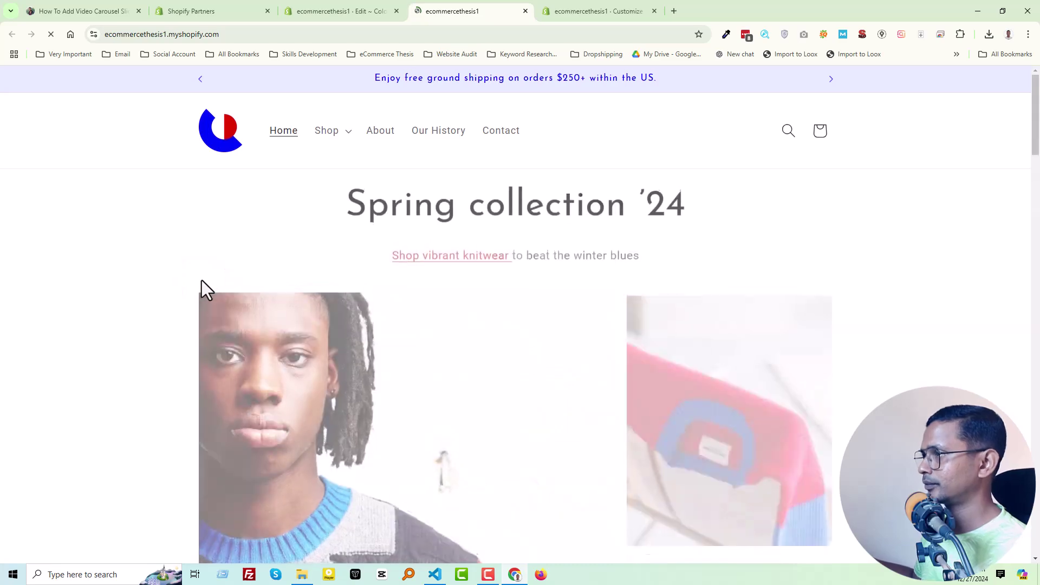
scroll(200, 278, down, 8)
scroll(201, 279, down, 10)
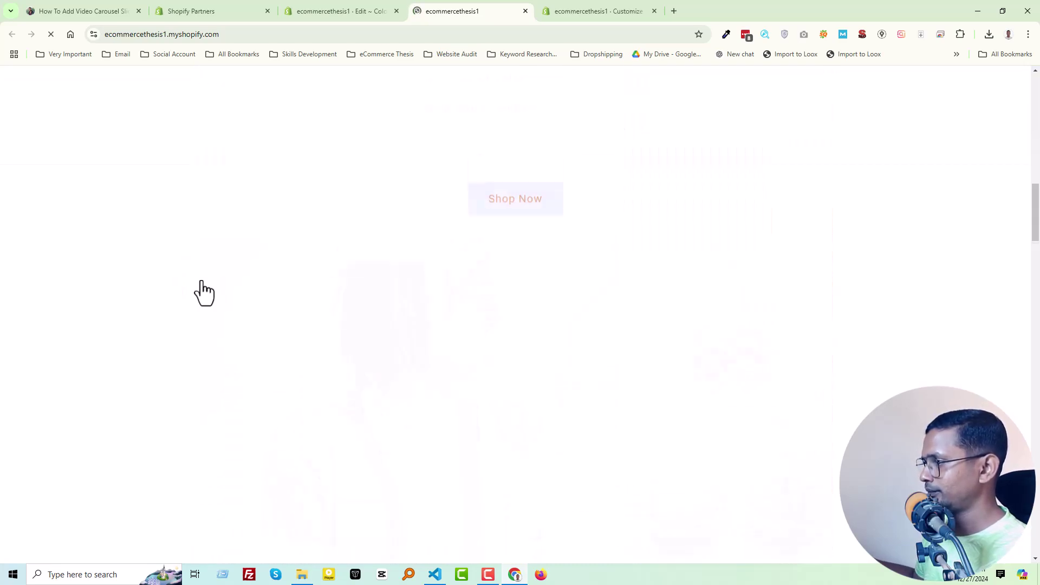
scroll(202, 280, down, 12)
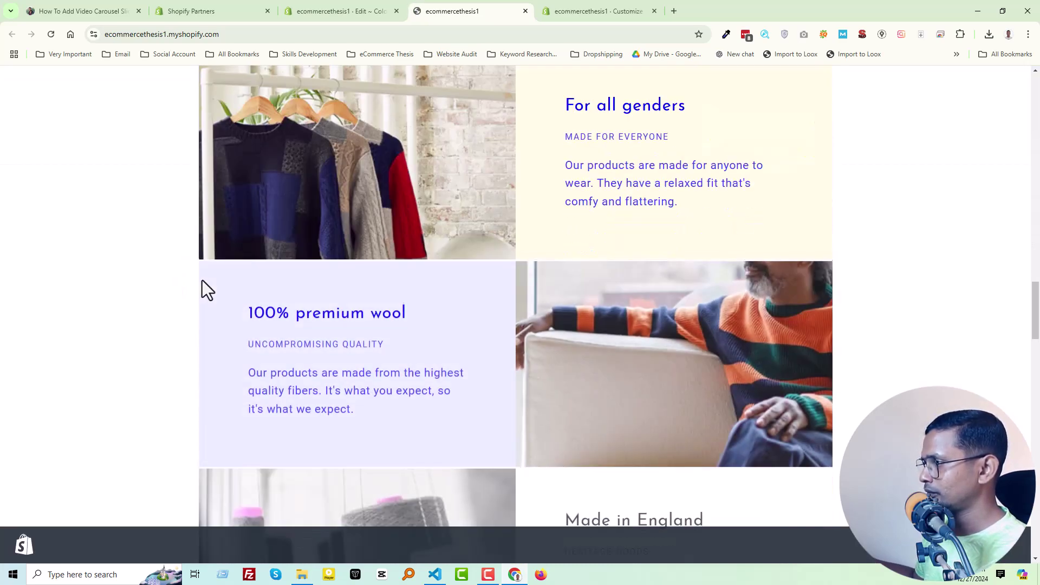
scroll(169, 303, down, 10)
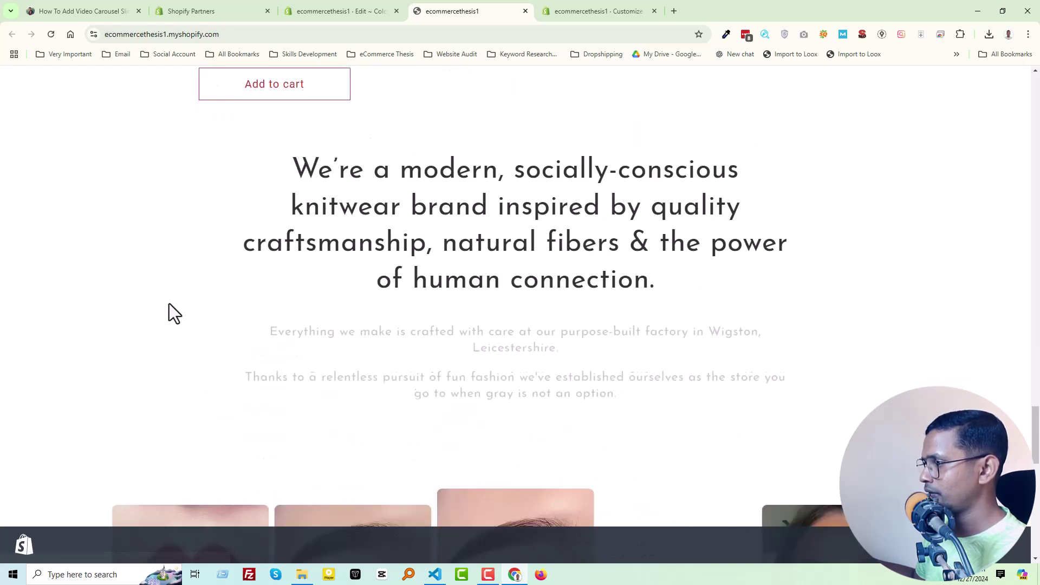
scroll(1038, 157, down, 1)
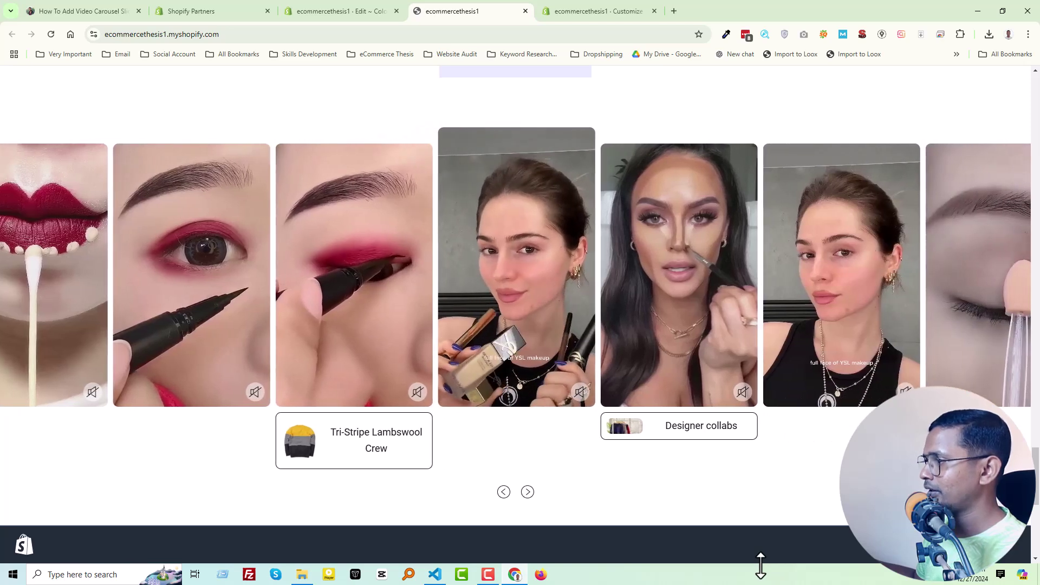
Advance the live carousel by two slides, test its Tri-Stripe Lambswool Crew product link, and return to the store's home page
click(527, 492)
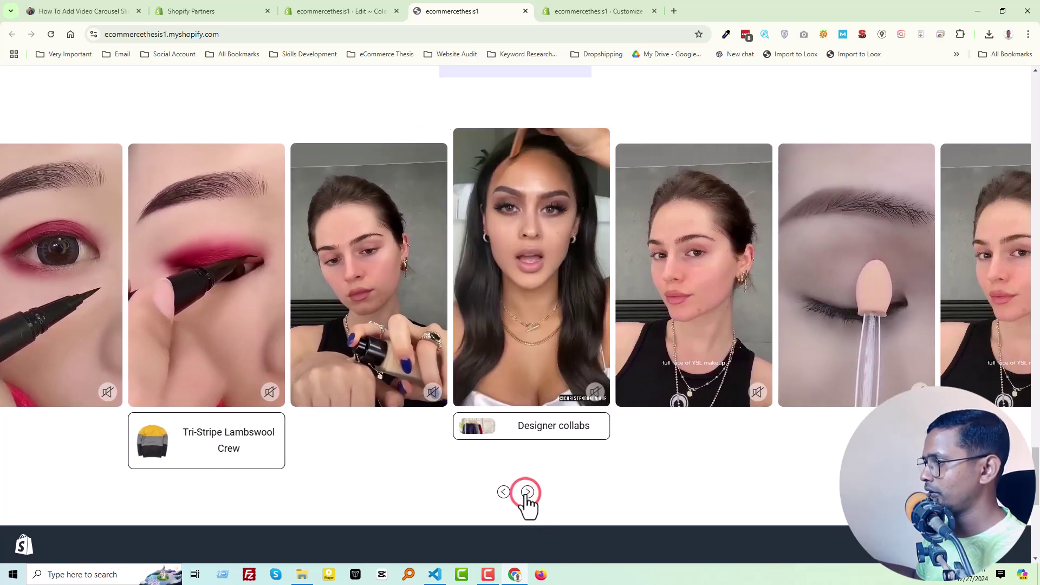
click(526, 493)
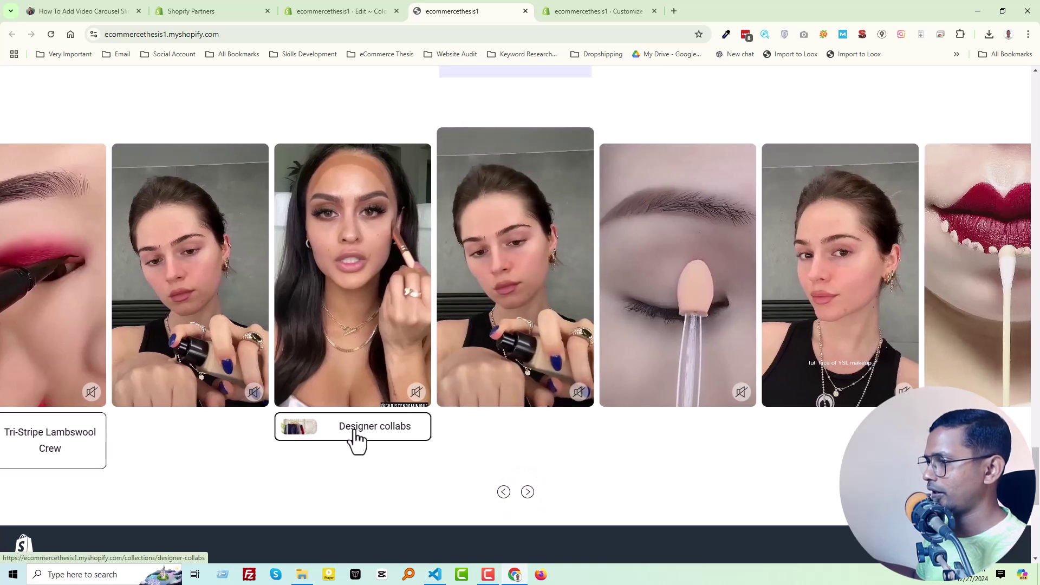
click(63, 440)
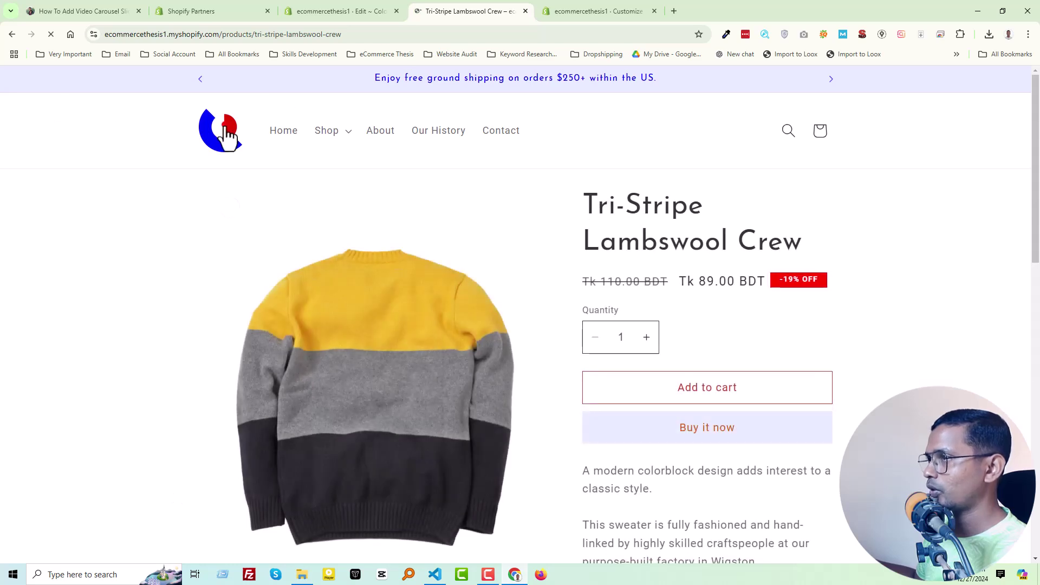
click(227, 135)
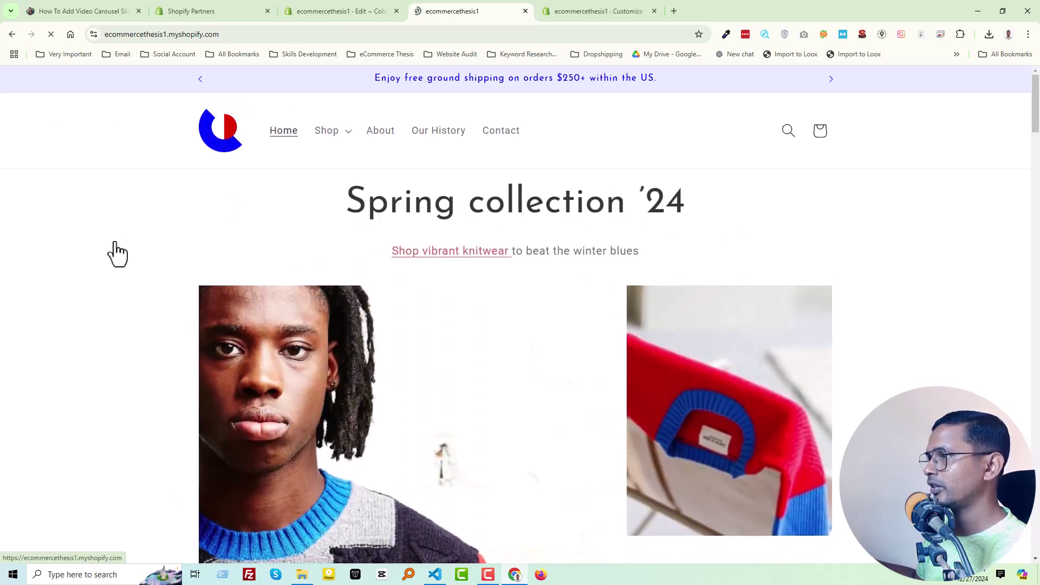